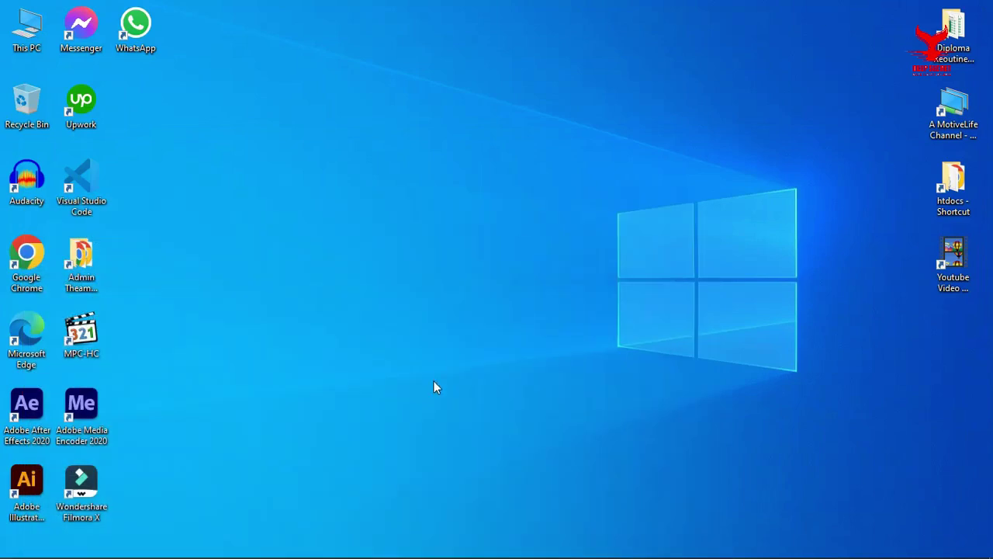
- Bring up Figma and inspect the modal's check badge, close icon and illustration
click(97, 548)
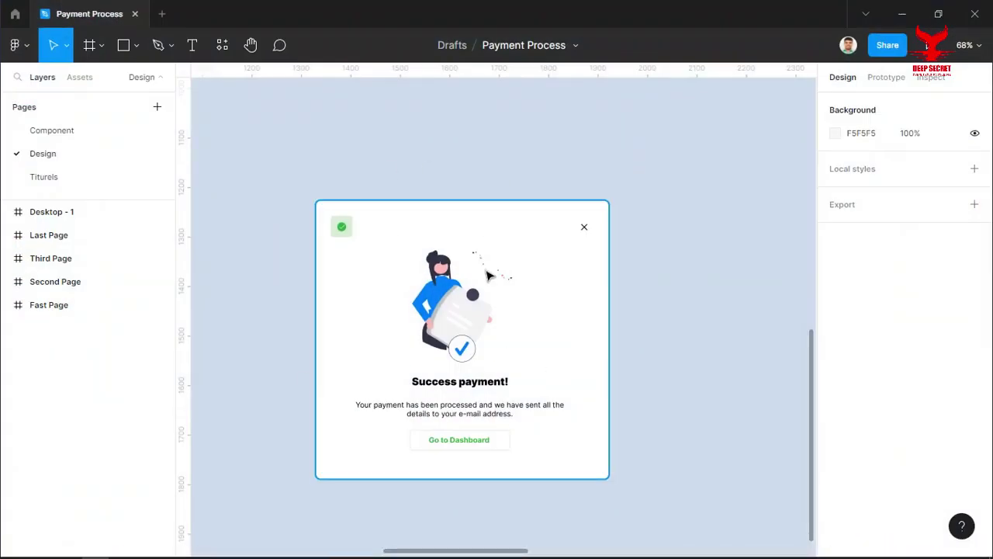
click(346, 241)
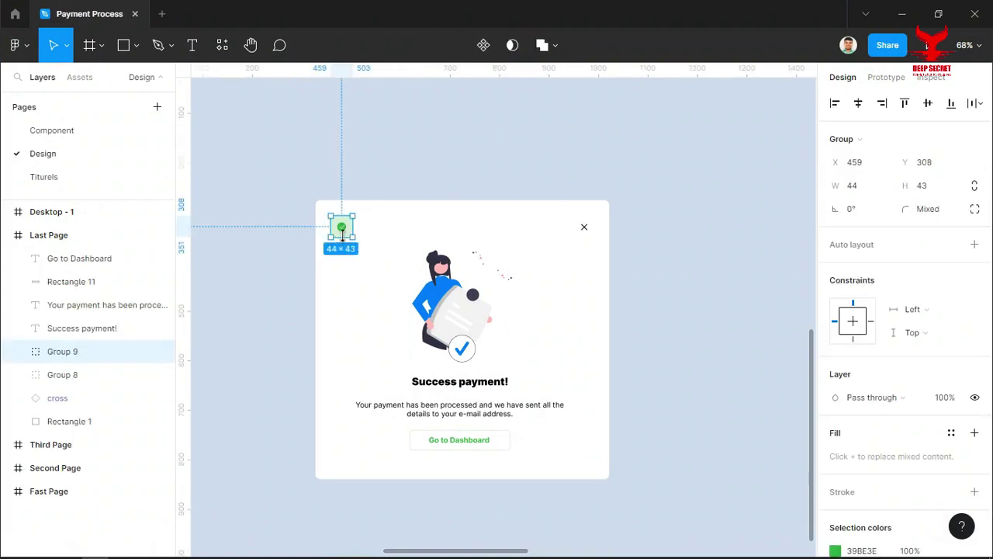
click(585, 227)
click(462, 333)
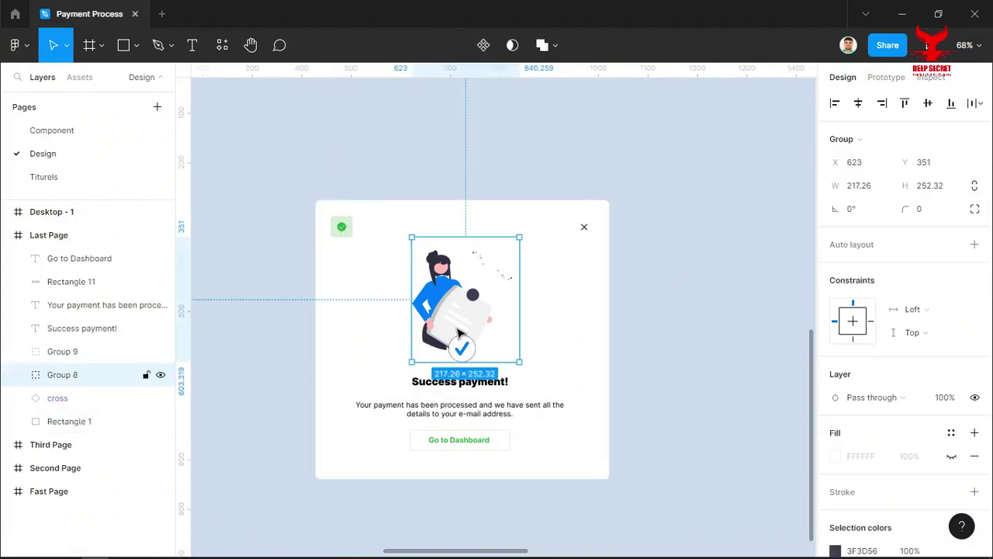
- Inspect the heading, message and Go to Dashboard button, then switch to the empty Titurels page
click(423, 384)
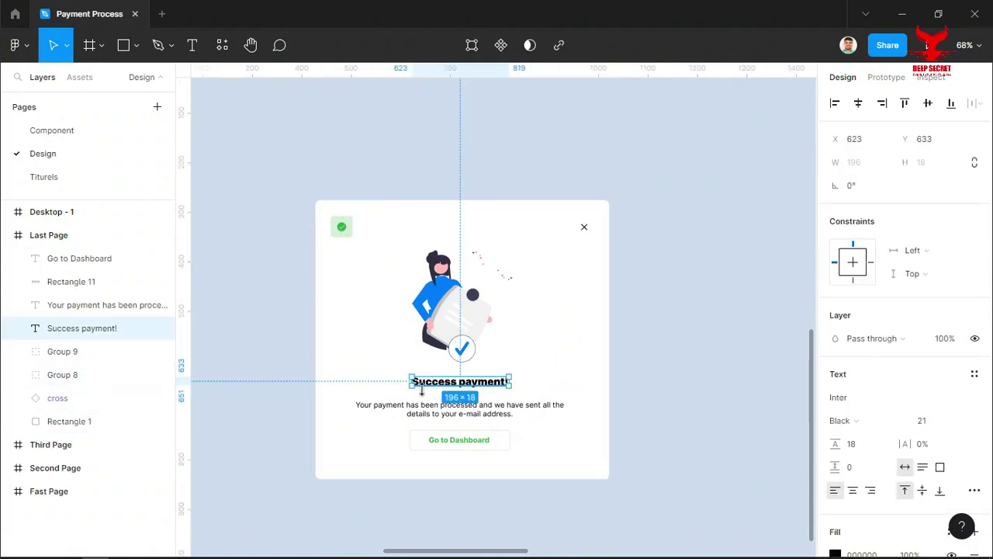
click(429, 410)
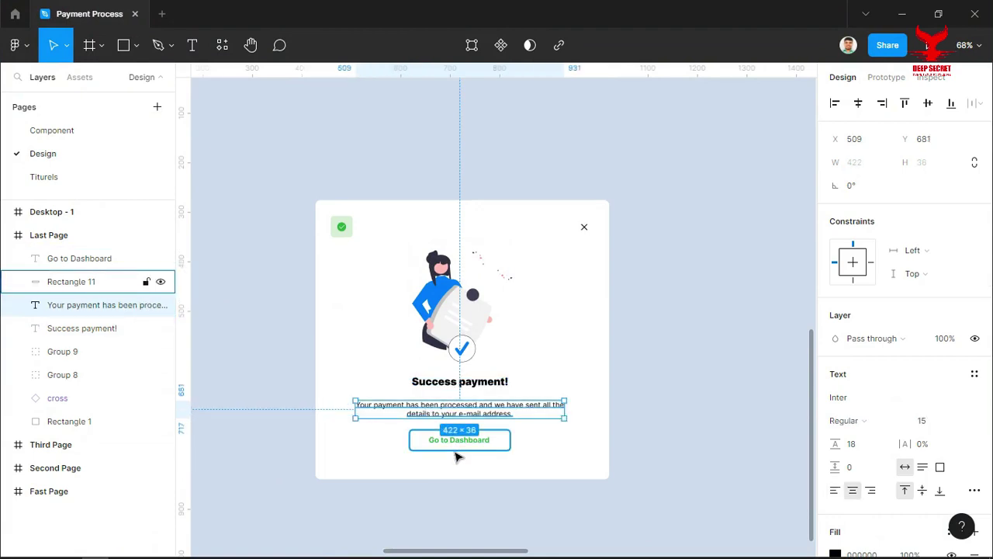
click(456, 455)
click(686, 280)
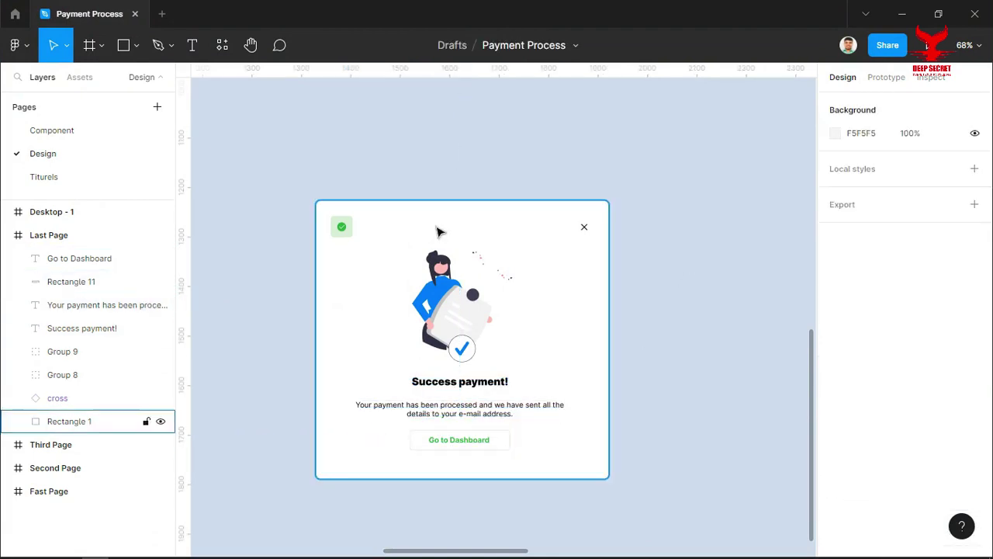
click(115, 183)
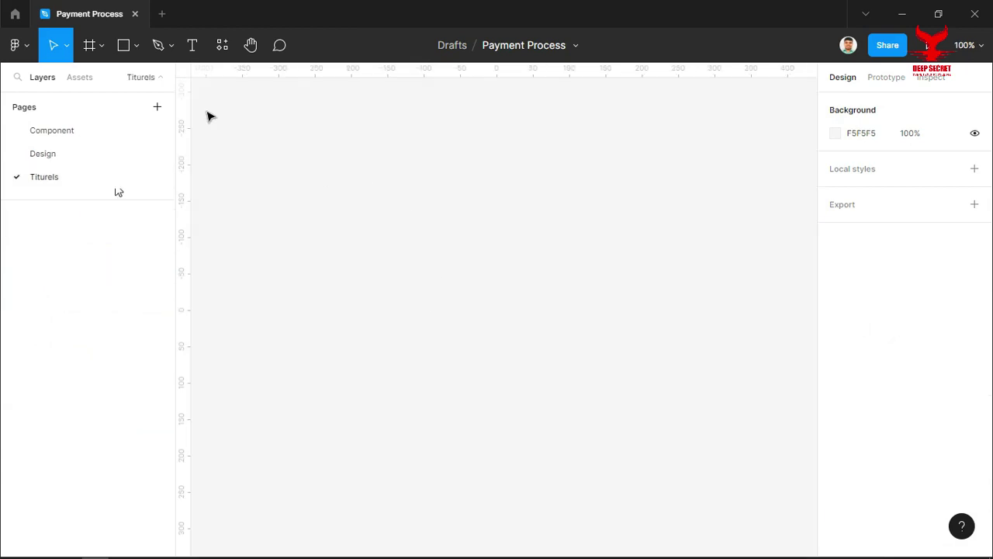
- Add a 1440×1024 Desktop frame to the Titurels page
click(99, 48)
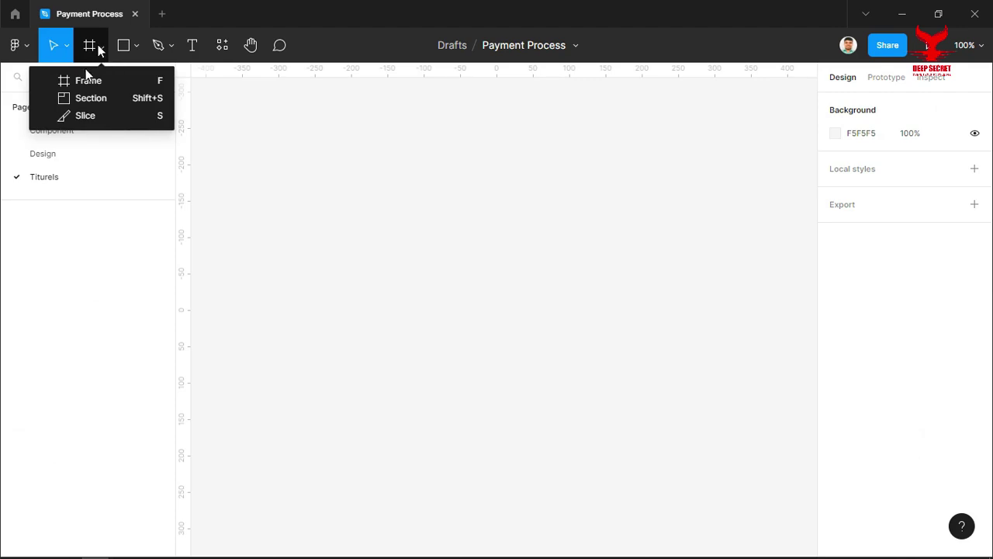
click(82, 77)
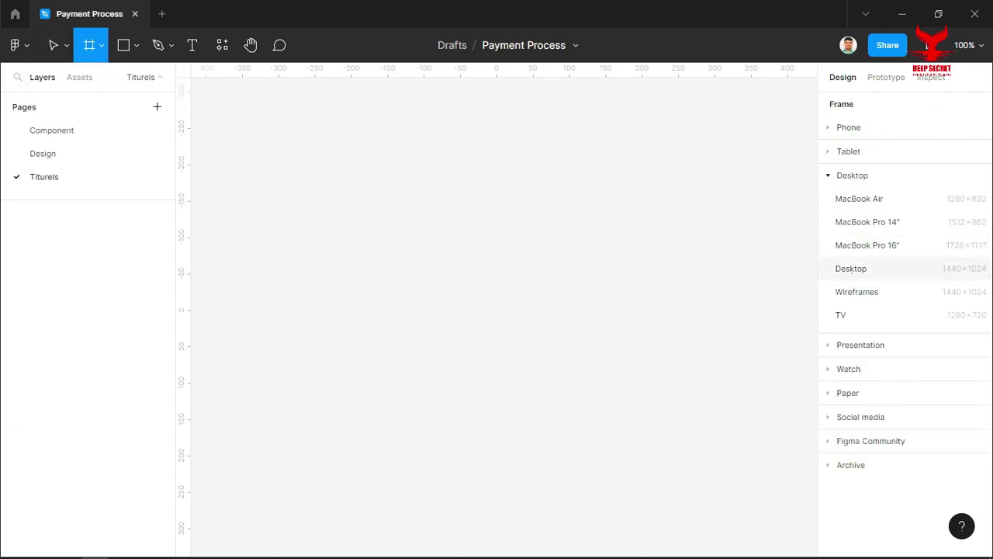
click(851, 270)
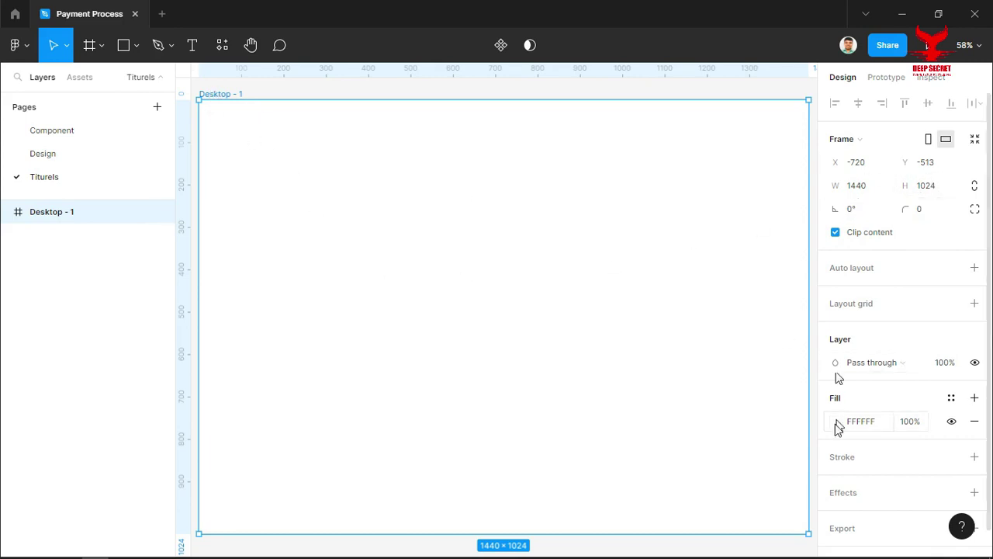
- Fill the Desktop - 1 frame with light blue CEDBEC and deselect it
click(876, 422)
text(CE)
text(DBEC)
key(Return)
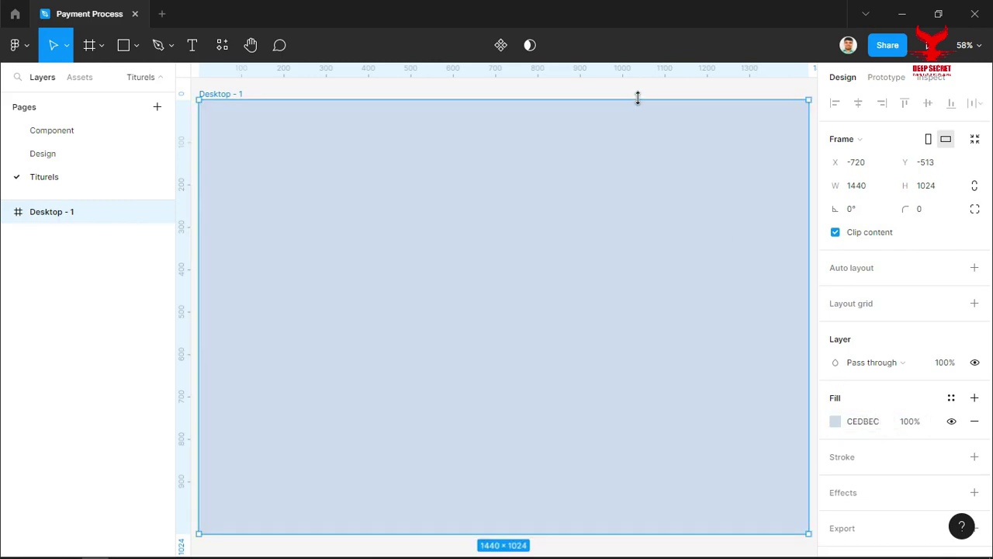
key(Escape)
scroll(647, 257, down, 2)
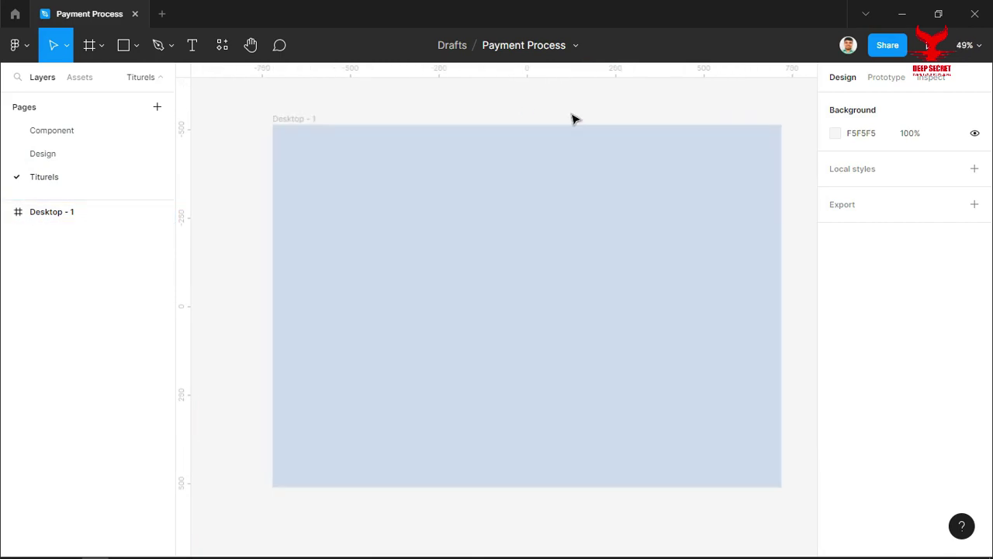
scroll(574, 119, up, 1)
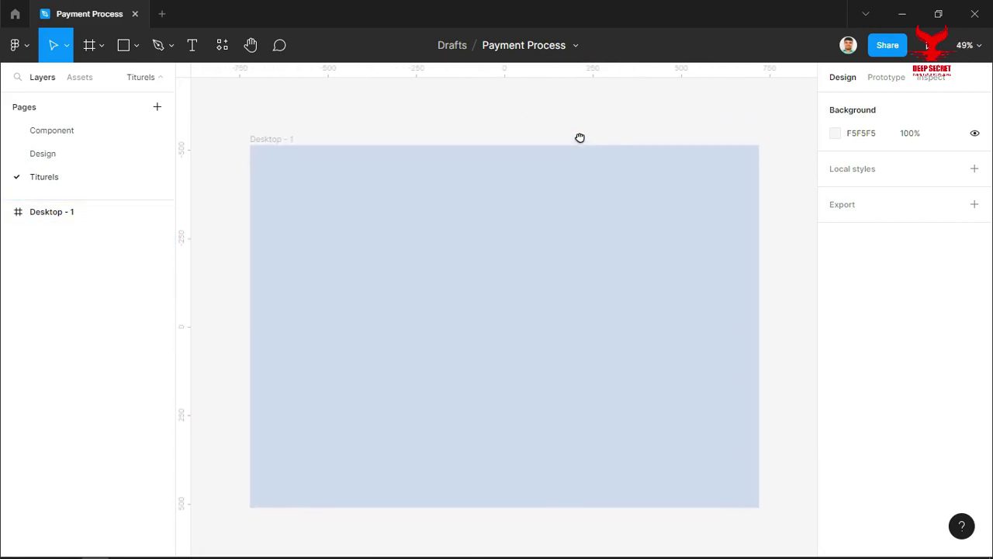
- Draw a rectangle on the frame and size it to 594×564
click(135, 46)
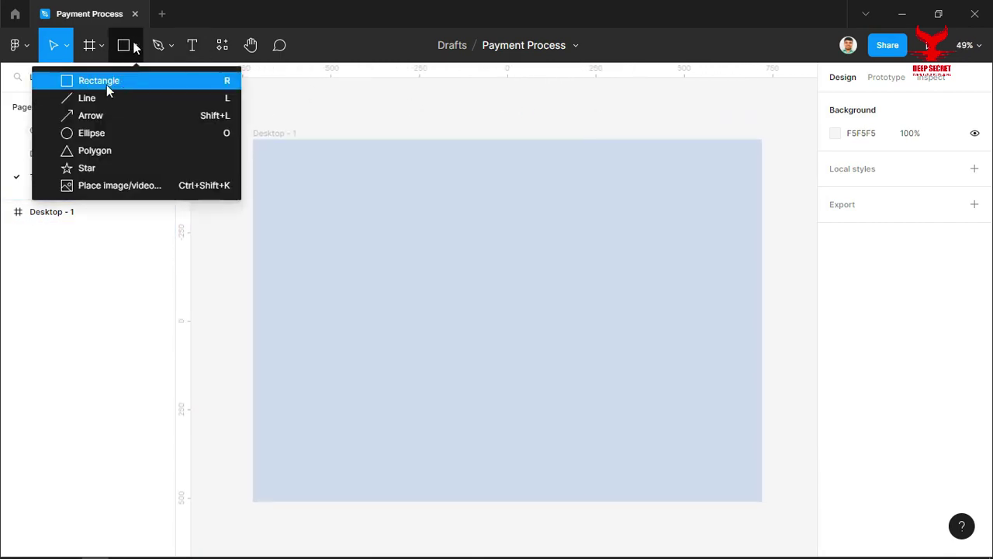
click(106, 82)
click(437, 271)
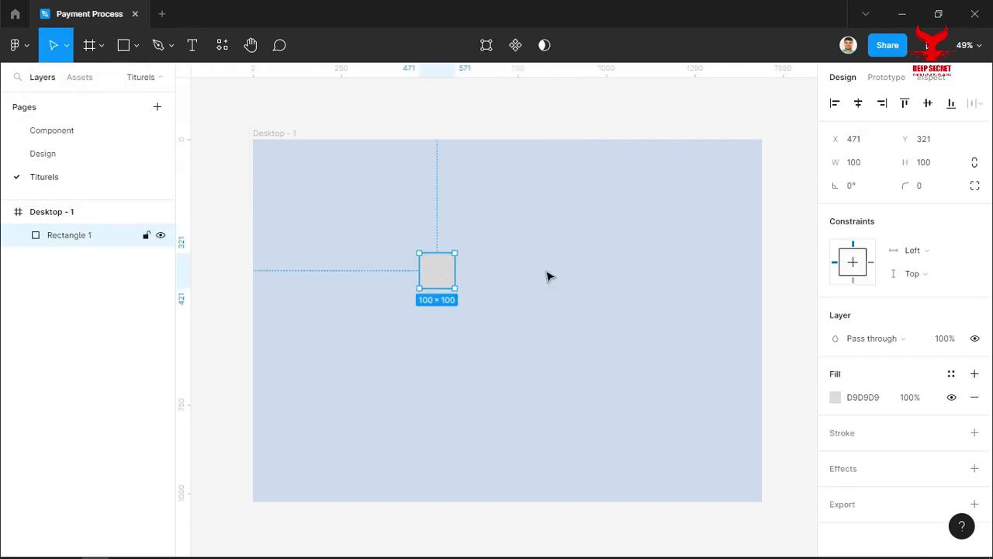
click(877, 172)
text(594)
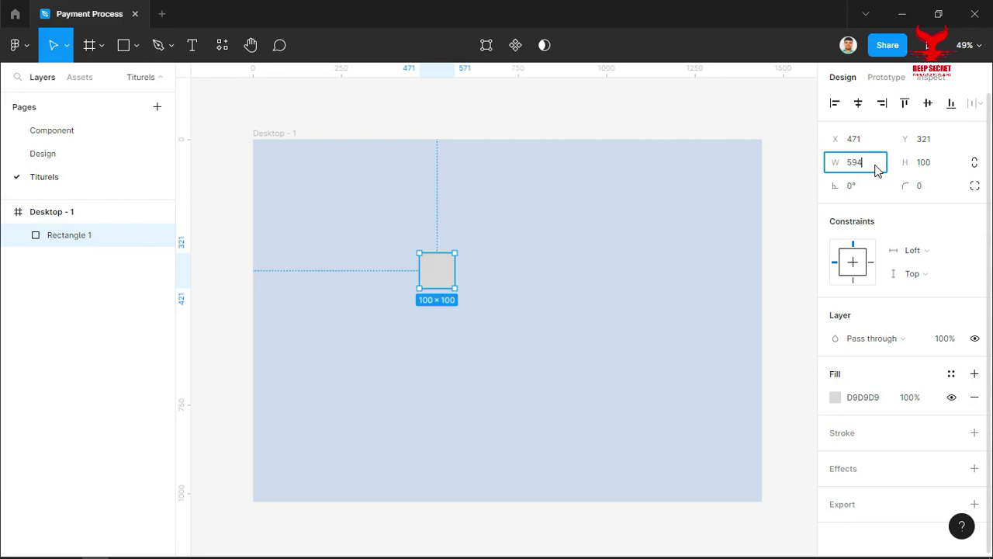
click(934, 167)
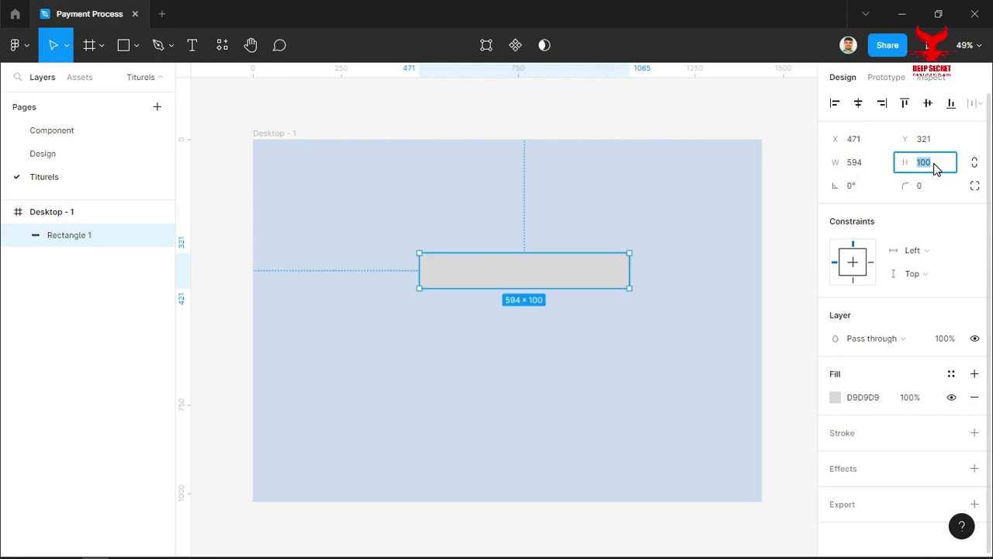
text(564)
key(Return)
- Give the rectangle a white FFFFFF fill and a 10 px corner radius
click(784, 226)
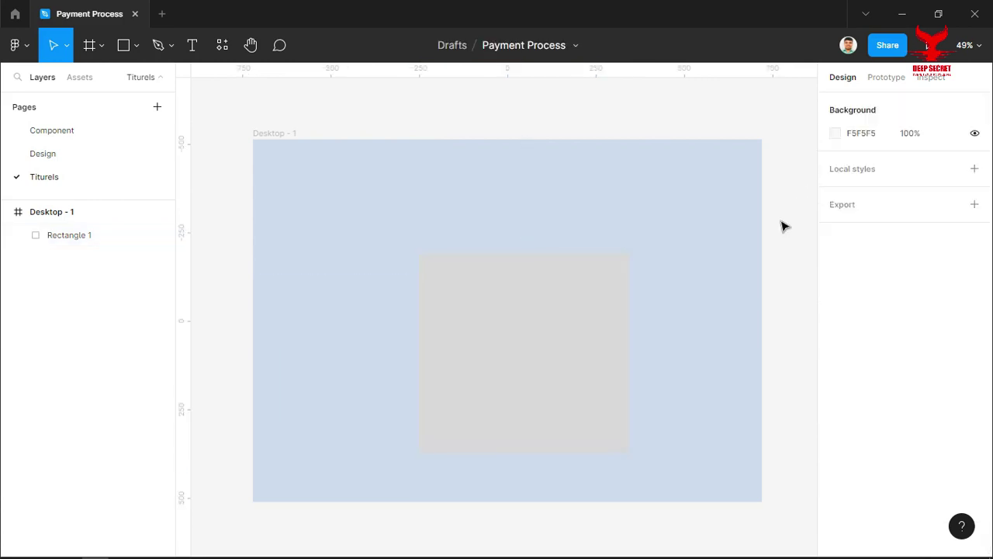
click(572, 328)
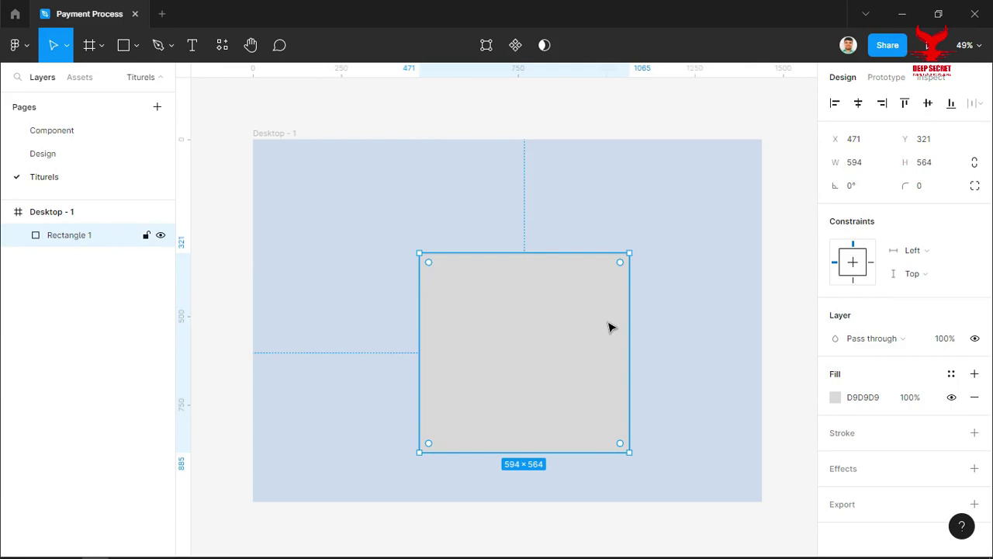
click(837, 399)
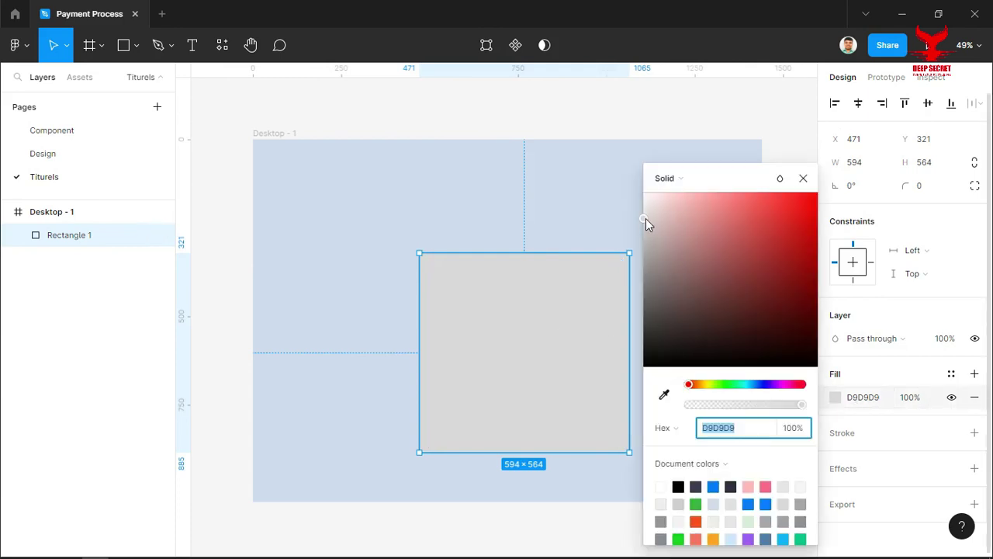
drag(649, 220, 643, 193)
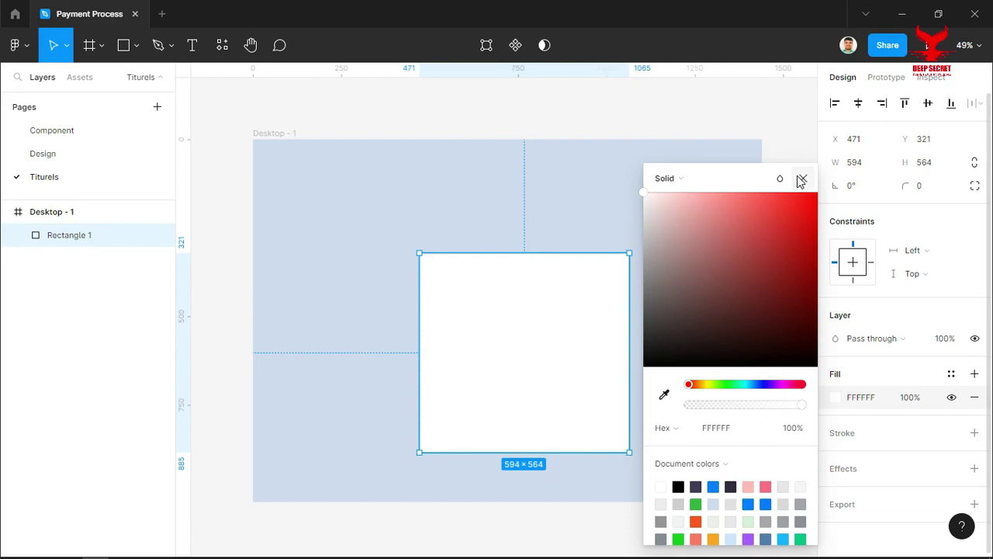
click(802, 180)
click(927, 189)
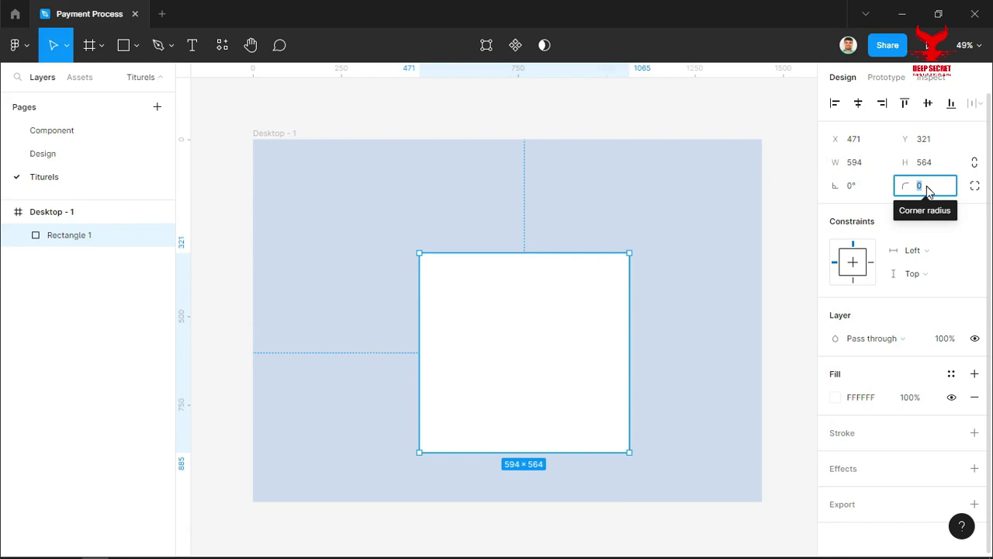
text(10)
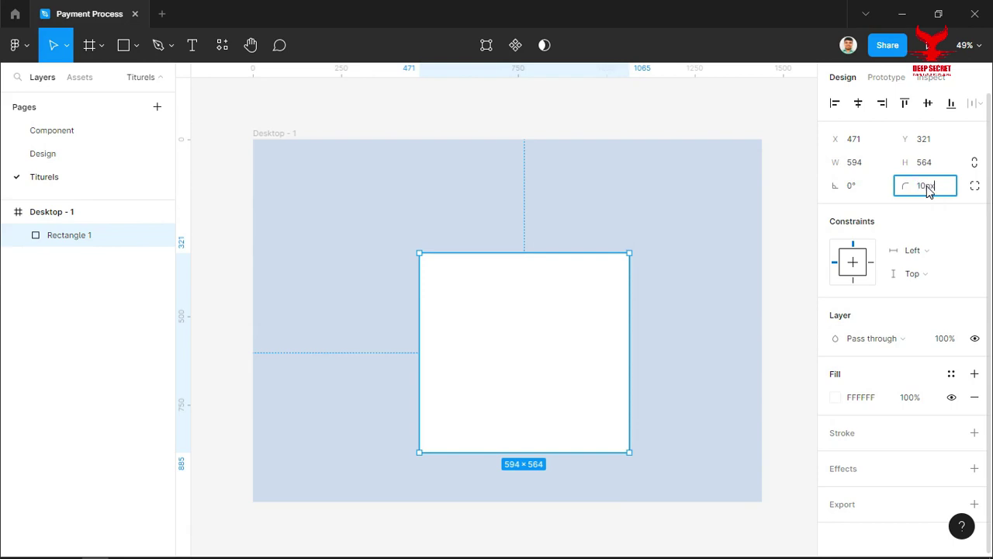
key(Return)
click(782, 279)
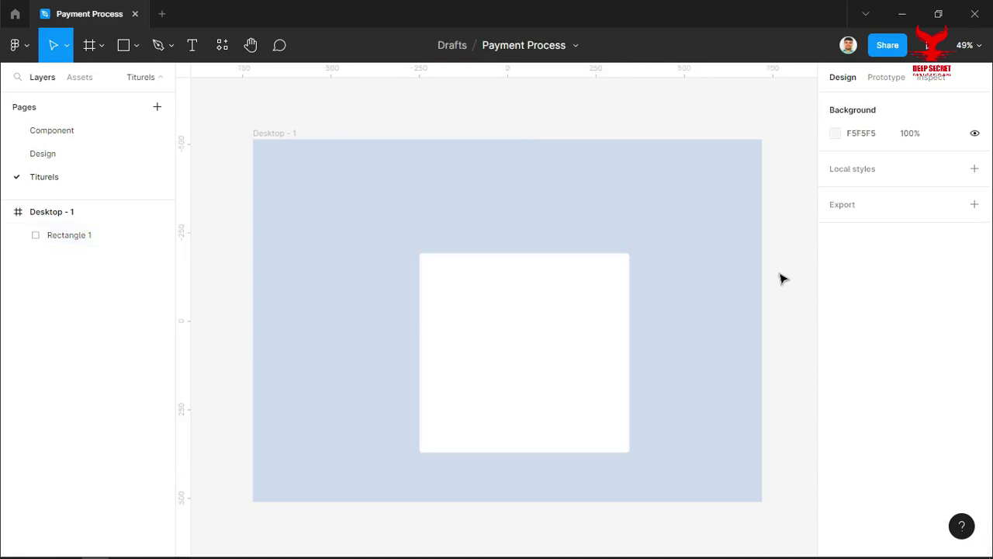
- Move the white card up toward the frame's centre and recentre the view
drag(554, 352, 538, 324)
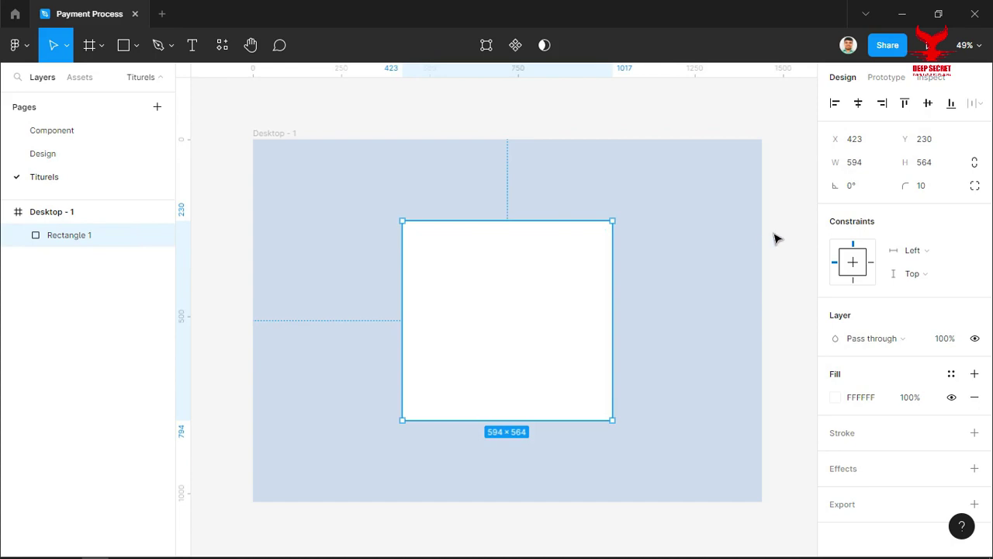
click(776, 238)
scroll(532, 273, up, 3)
scroll(532, 272, down, 1)
mouse_move(795, 201)
mouse_down()
mouse_move(703, 241)
mouse_move(717, 174)
mouse_move(683, 179)
mouse_up()
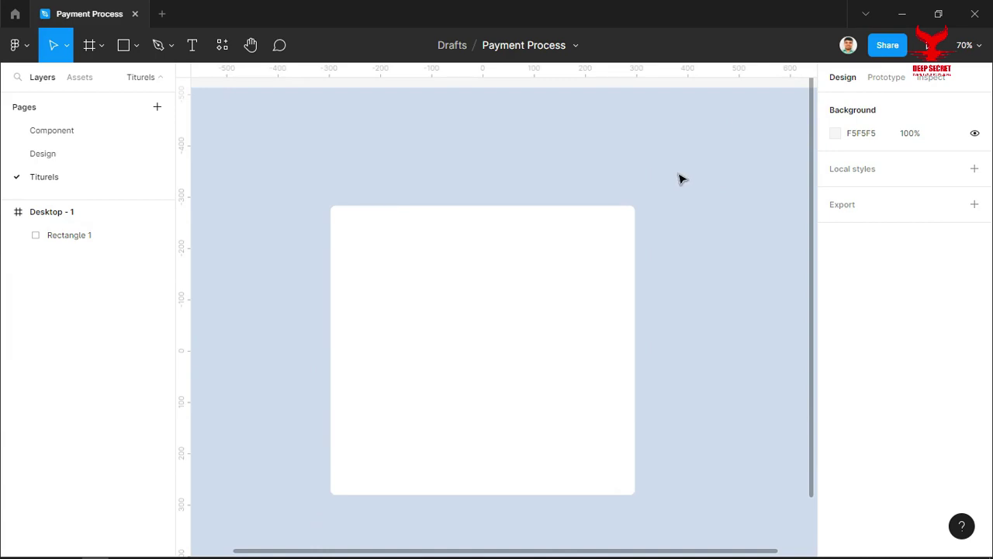
scroll(679, 179, down, 1)
scroll(675, 183, up, 1)
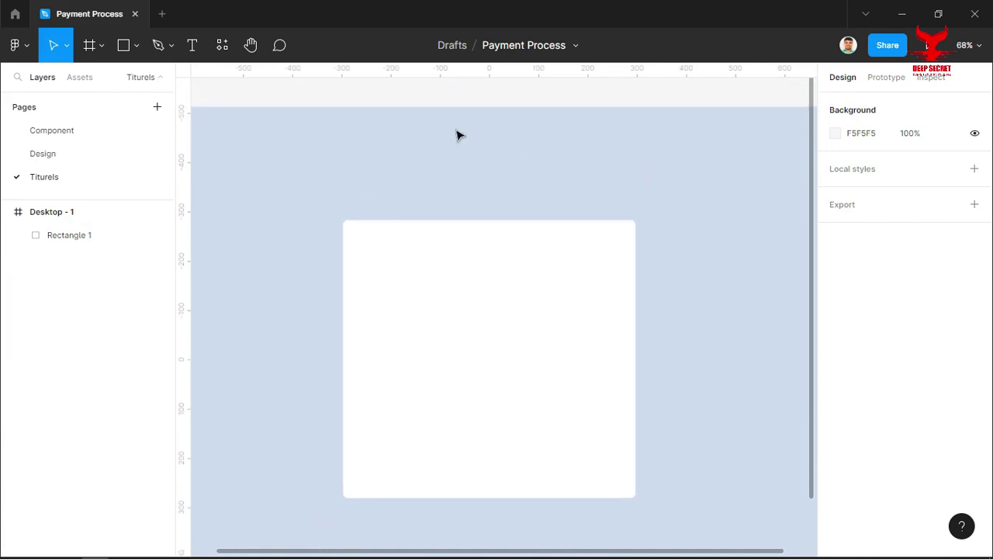
- Draw a new square on the white card with the Rectangle tool
click(127, 47)
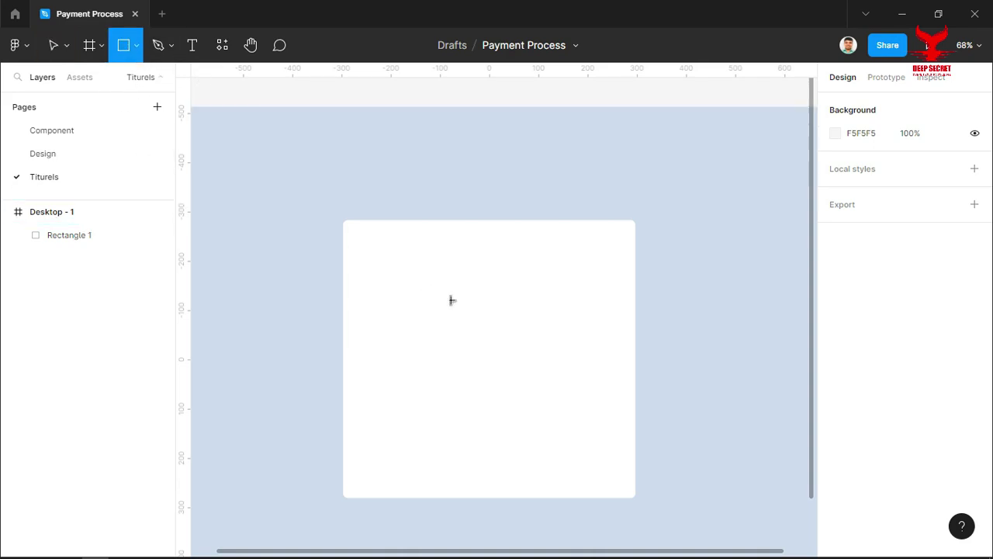
scroll(433, 310, up, 5)
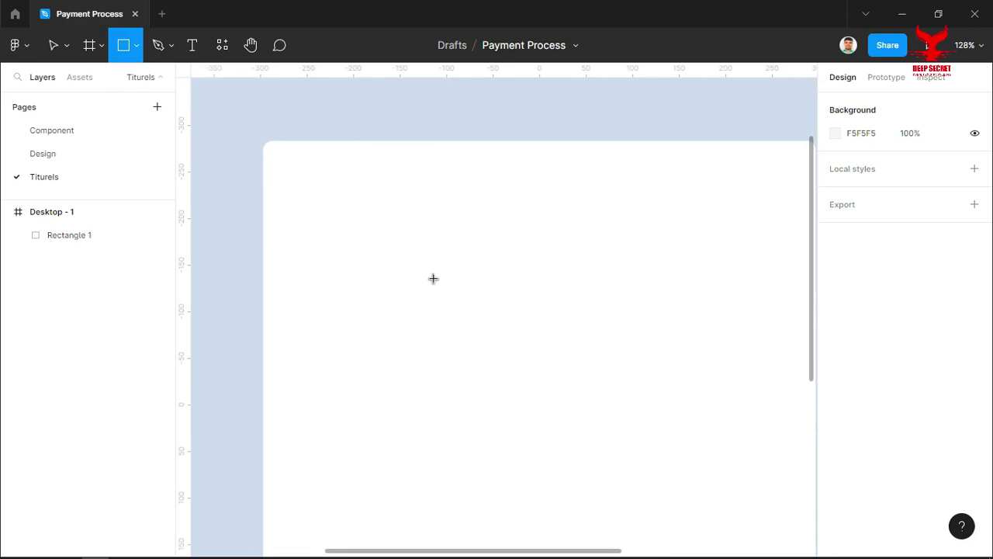
click(433, 270)
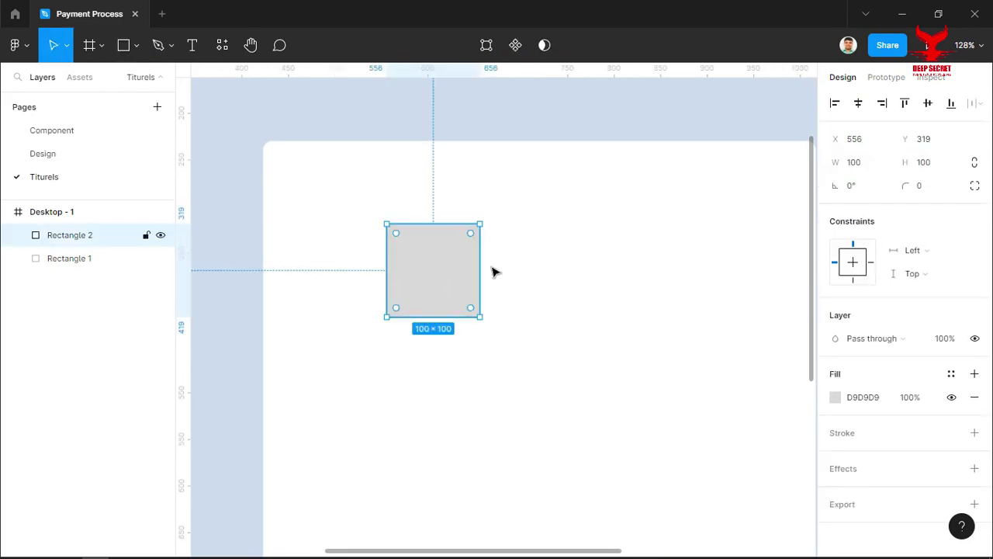
- Resize the new square to 44×43
click(869, 164)
text(44)
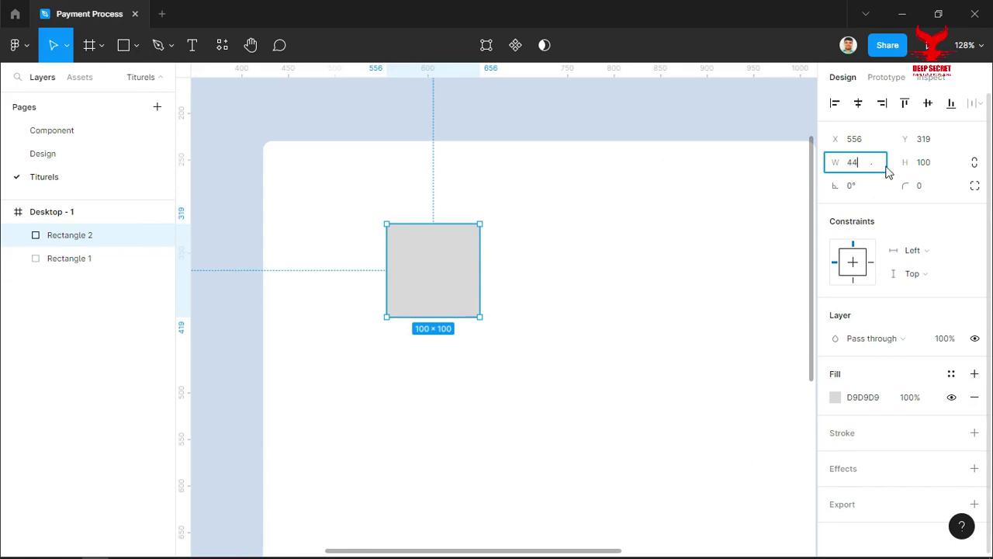
click(934, 166)
text(43)
key(Return)
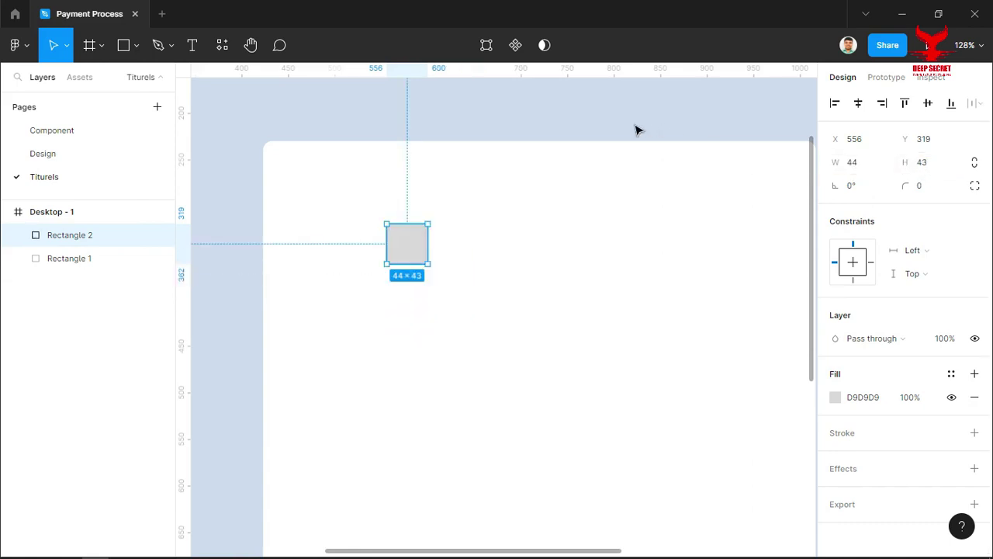
click(636, 131)
- Give the square a pale green D9F0D6 fill
ctrl+scroll(403, 271, up, 5)
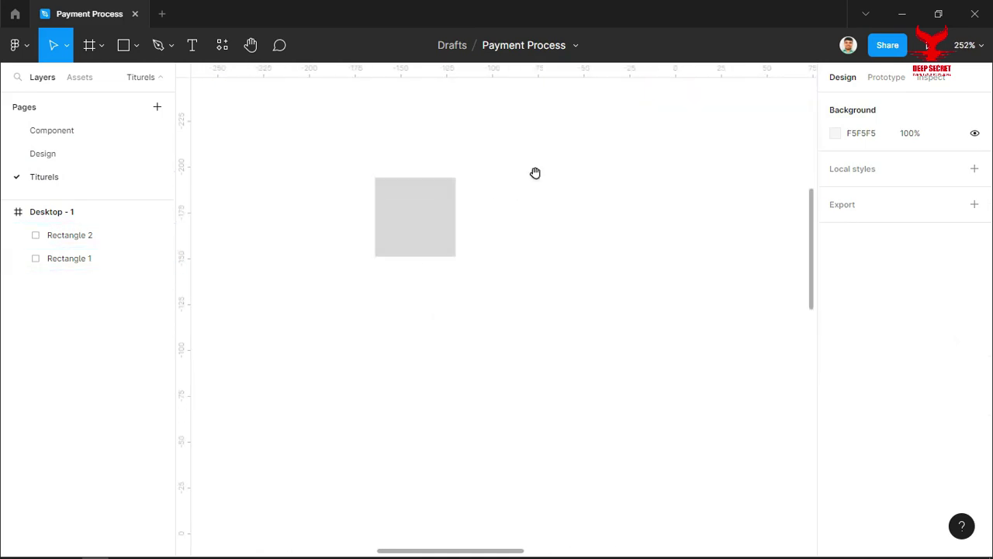
drag(535, 172, 543, 240)
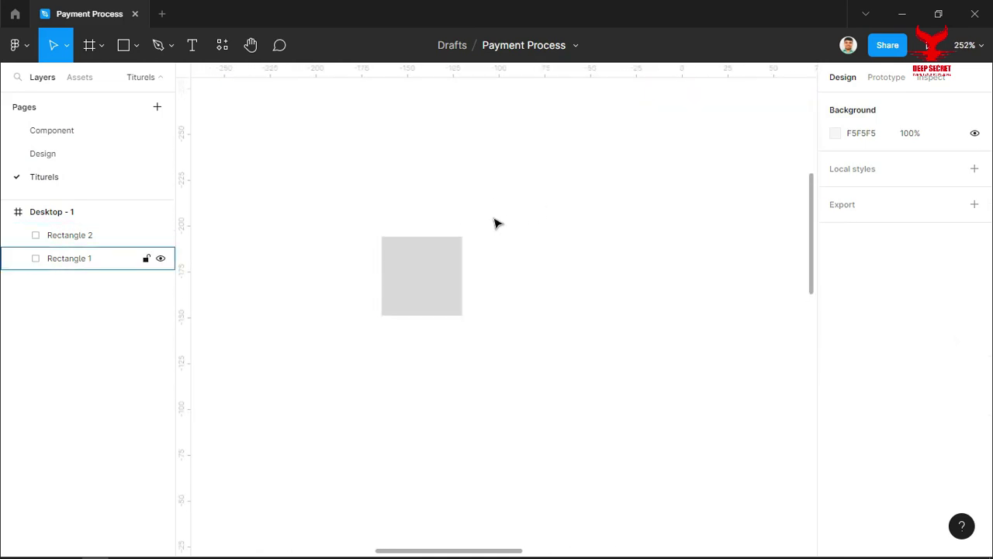
click(451, 281)
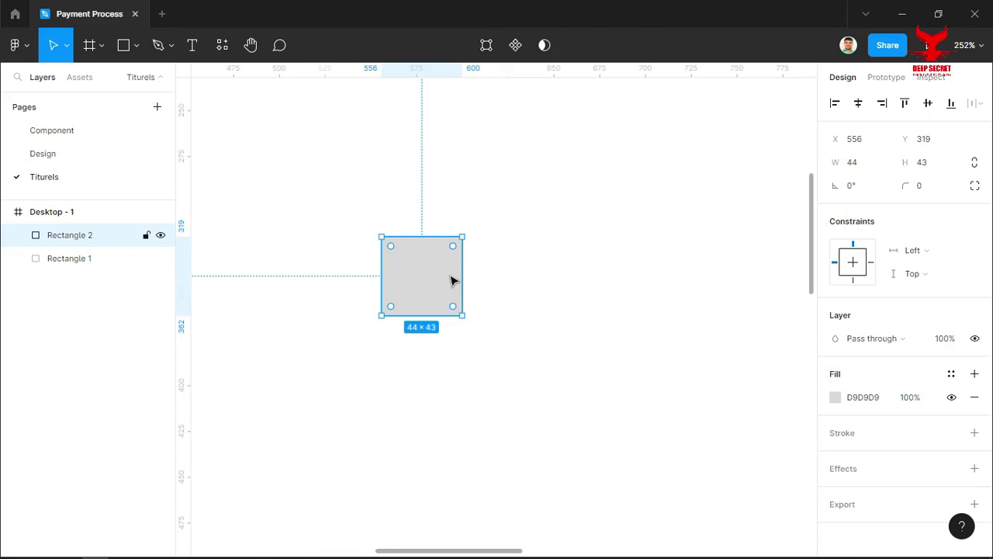
click(880, 399)
text(D9)
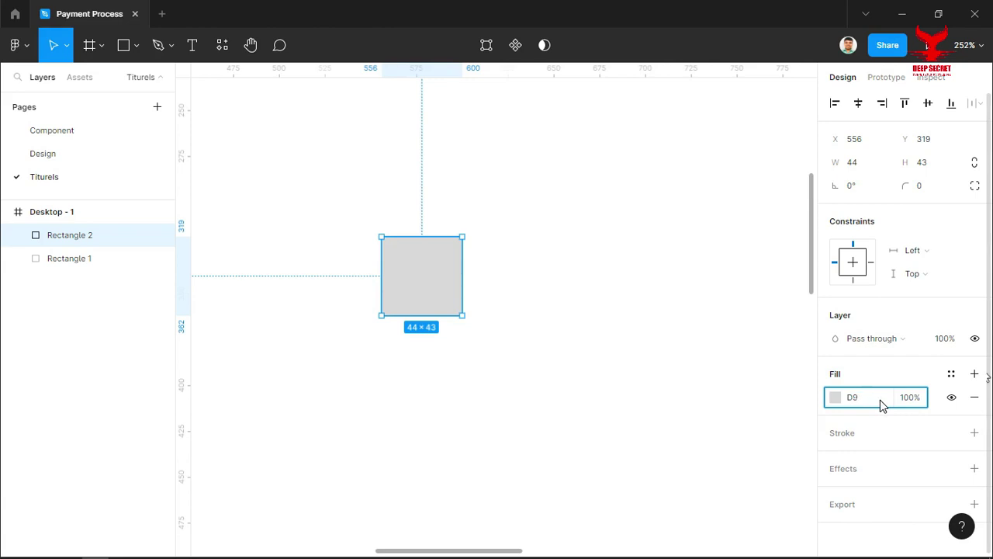
text(F)
text(0D6)
key(Return)
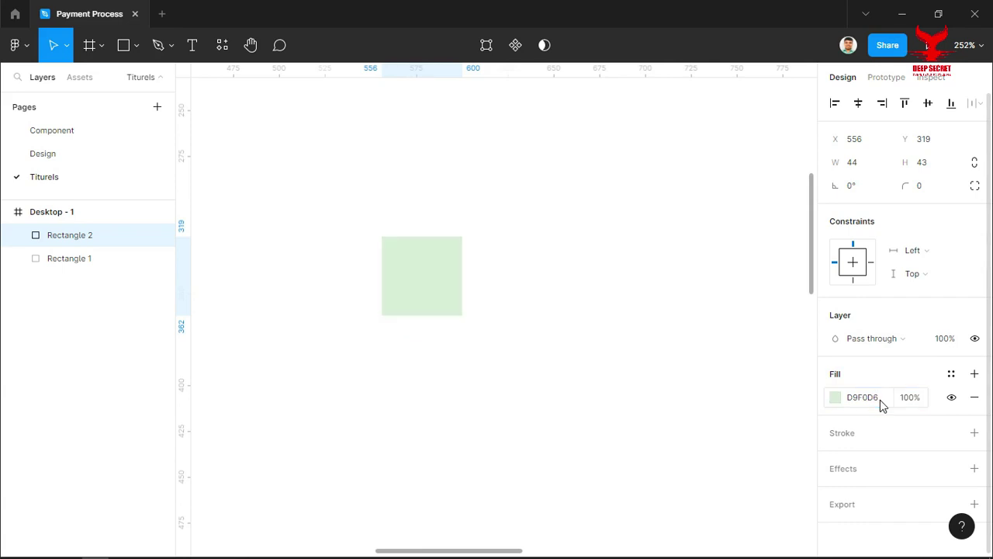
click(650, 332)
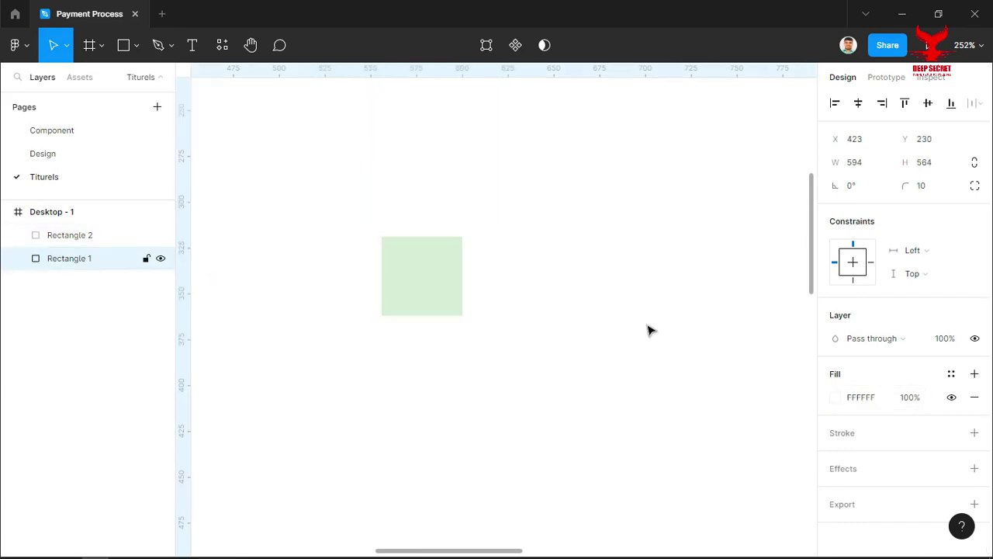
- Round the green square's corners to 7 px
click(419, 283)
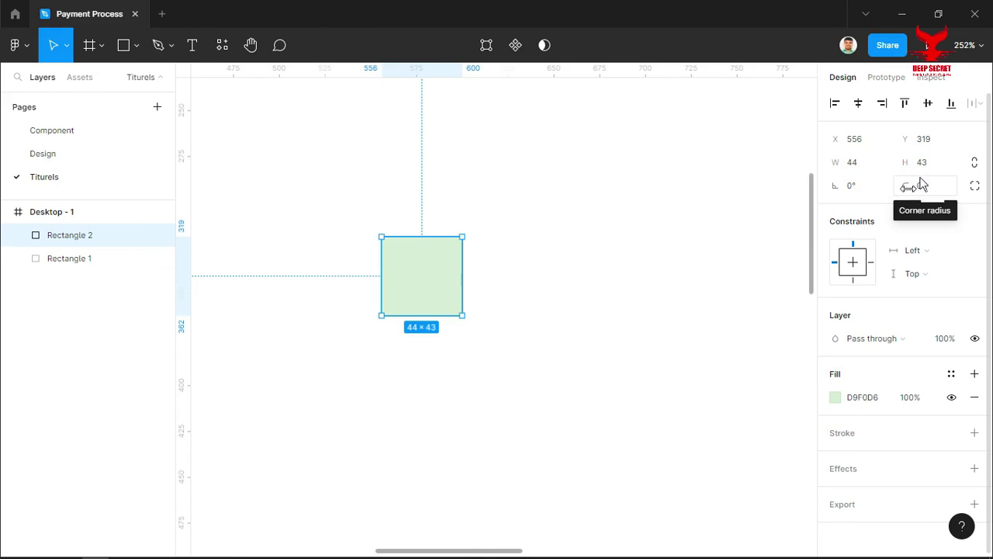
click(918, 186)
mouse_move(909, 187)
mouse_down()
mouse_move(947, 186)
mouse_move(26, 179)
mouse_up()
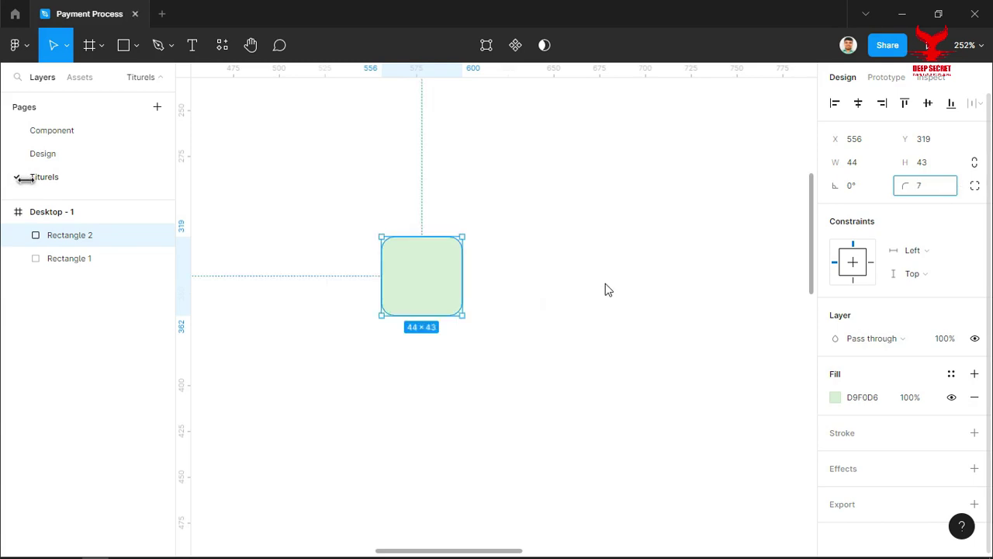
click(635, 194)
scroll(419, 266, down, 1)
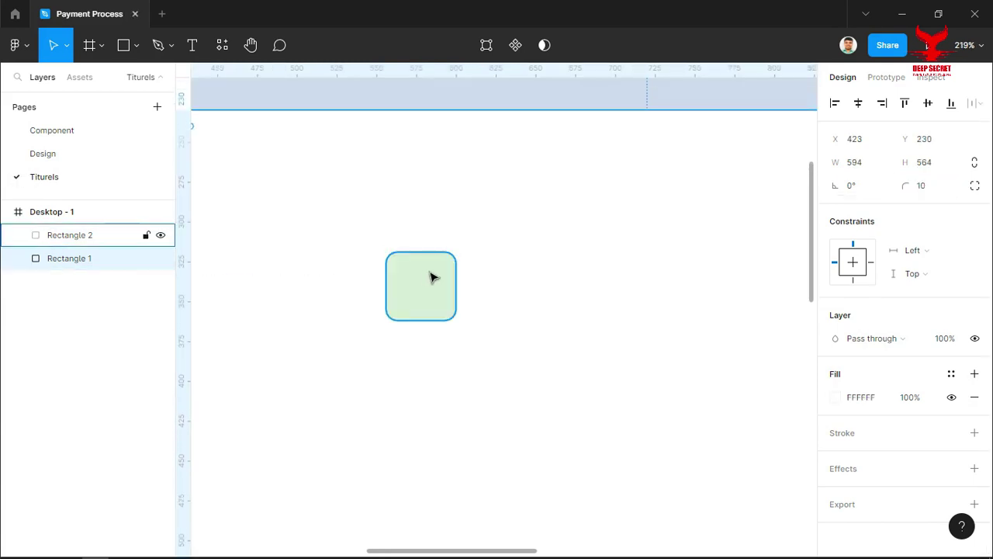
click(433, 277)
click(647, 318)
scroll(499, 289, down, 2)
scroll(498, 290, up, 2)
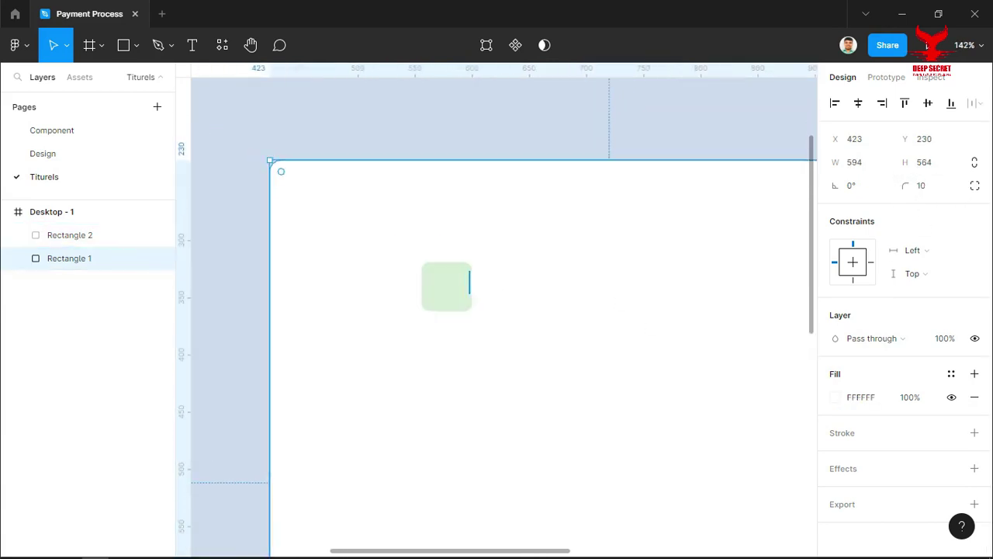
click(499, 135)
scroll(481, 326, up, 5)
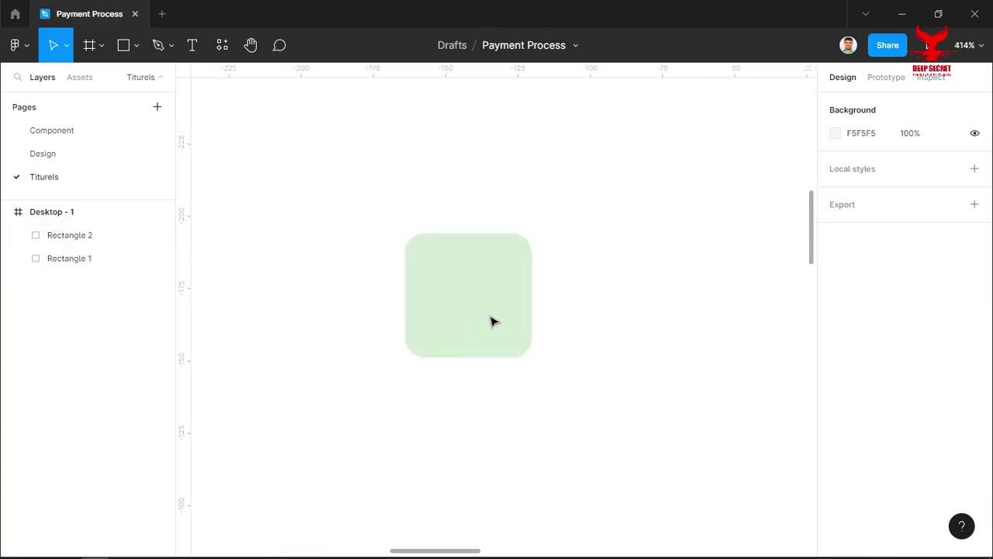
scroll(490, 321, down, 1)
click(597, 231)
scroll(583, 231, up, 1)
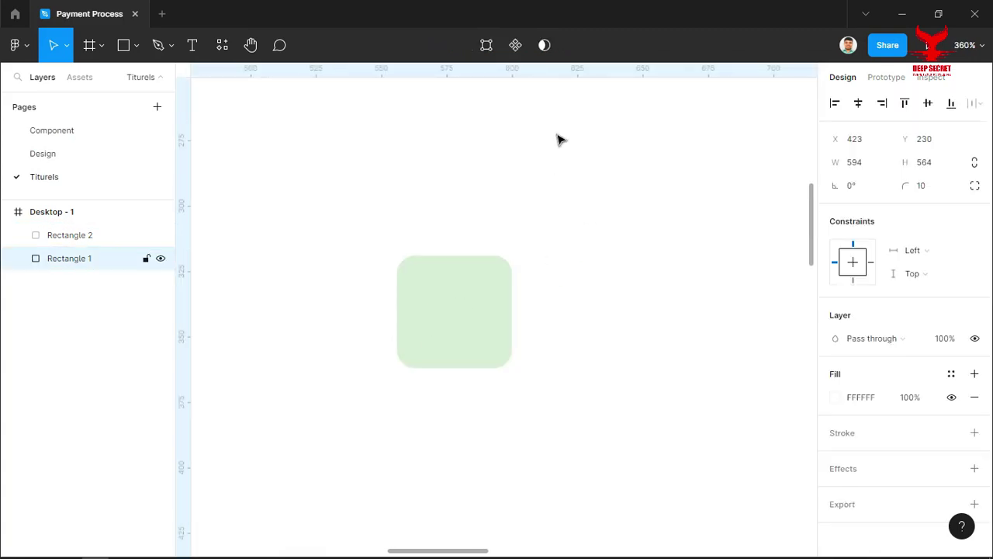
- Draw an 18×18 circle near the green square
click(135, 45)
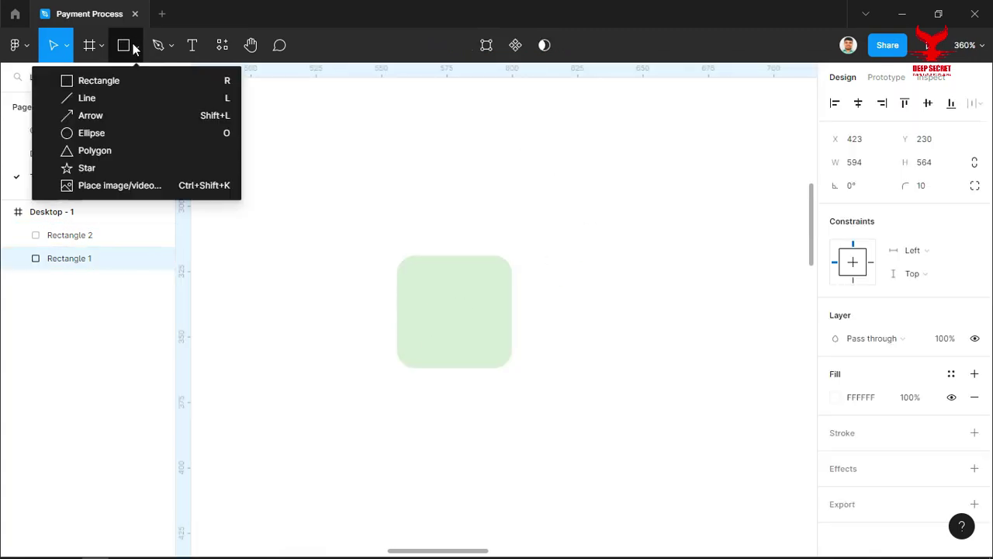
click(91, 133)
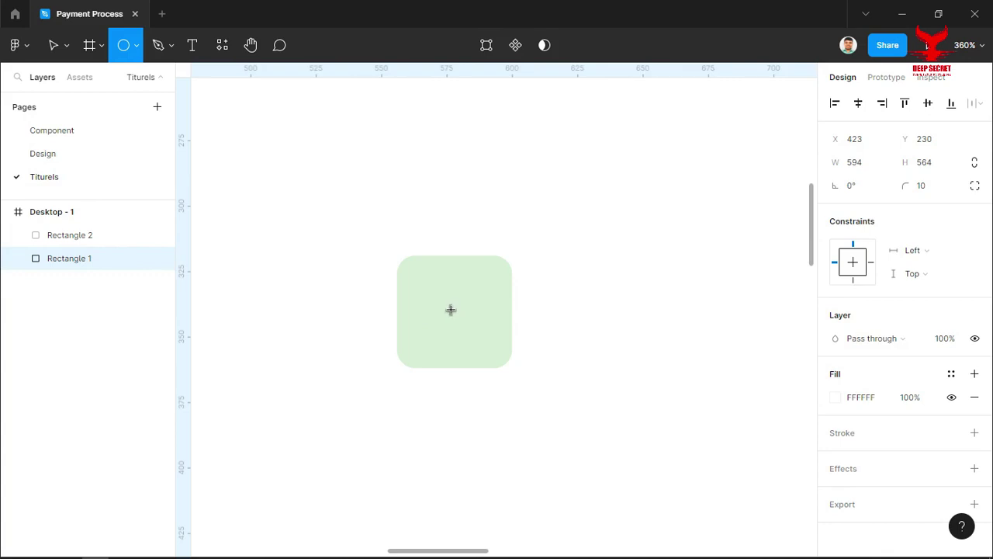
click(451, 310)
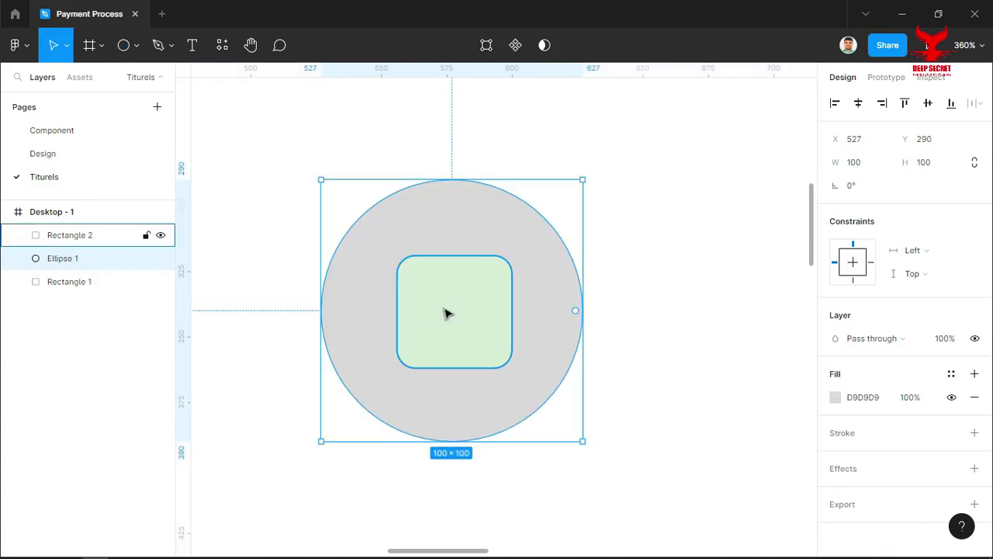
click(871, 166)
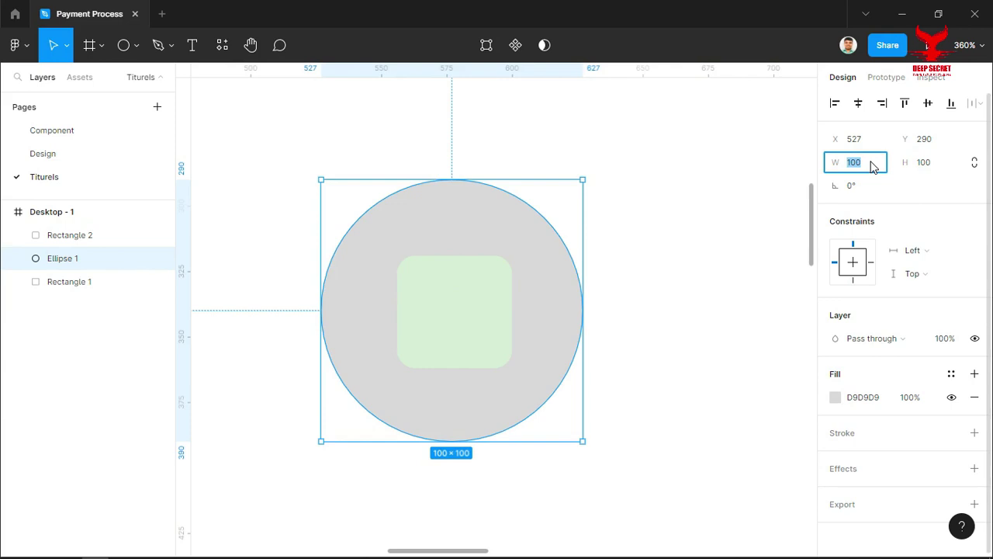
text(18)
key(Tab)
text(18)
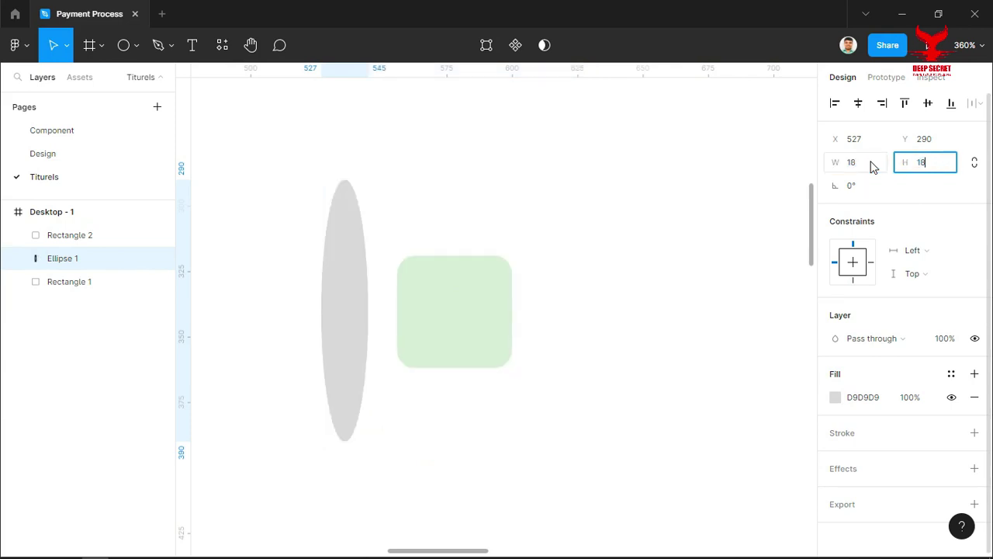
key(Return)
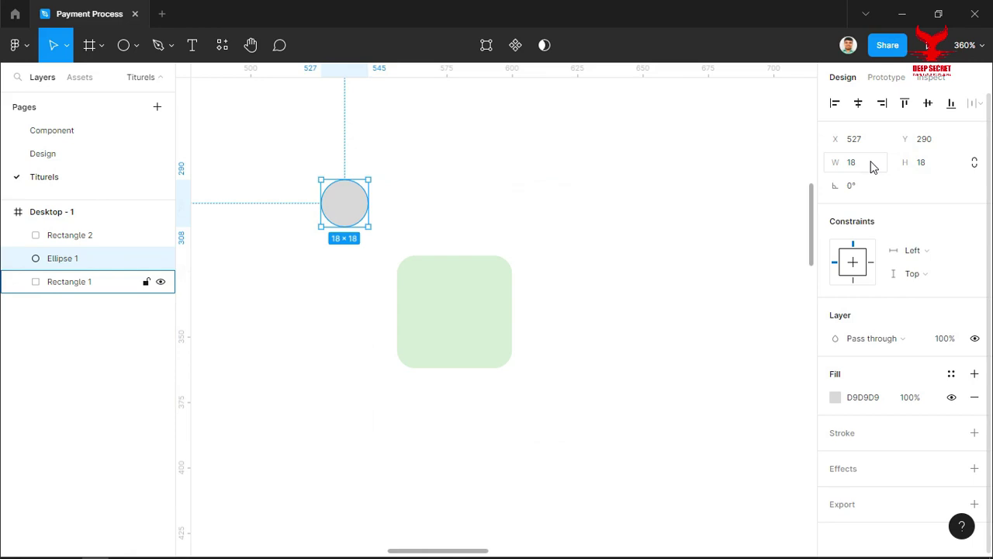
- Fill the circle with green 39BE3E
click(877, 403)
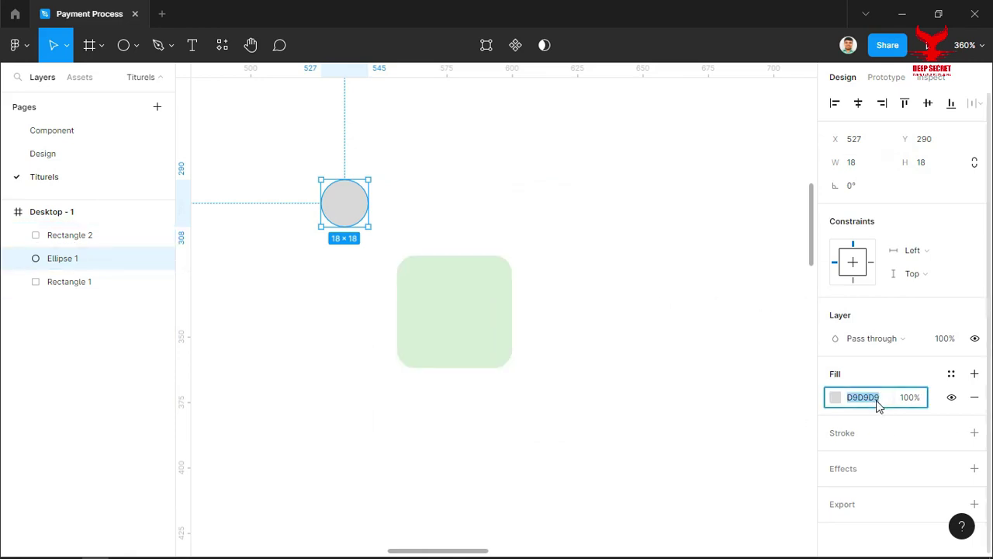
text(39BE3E)
key(Return)
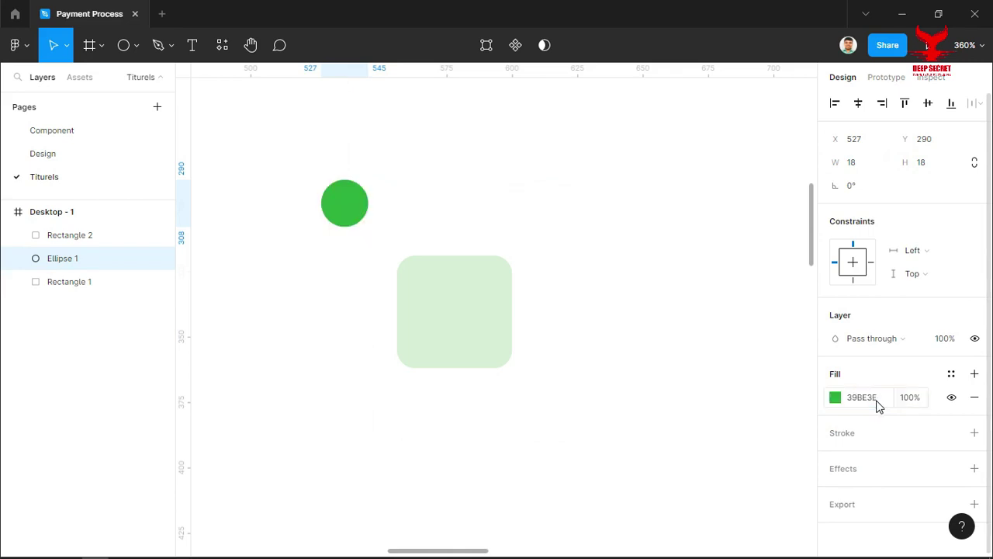
click(69, 281)
drag(346, 209, 426, 320)
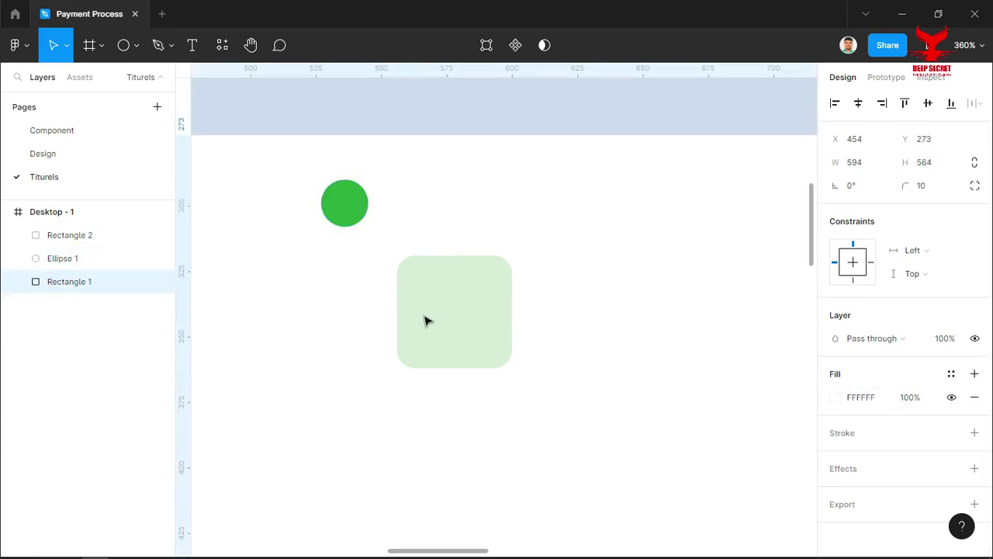
- Centre the green circle on the square and layer it above the square
click(348, 204)
drag(348, 204, 457, 313)
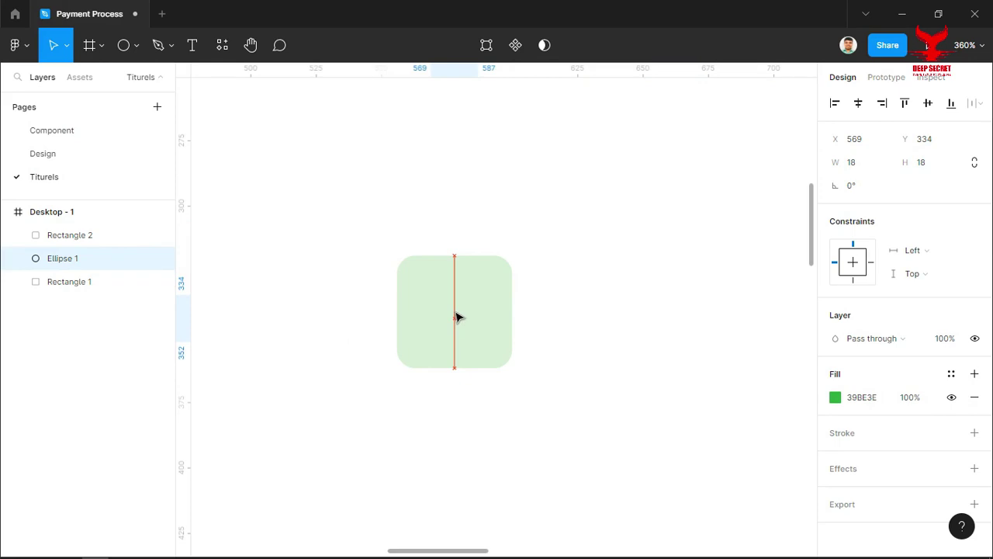
drag(456, 314, 455, 308)
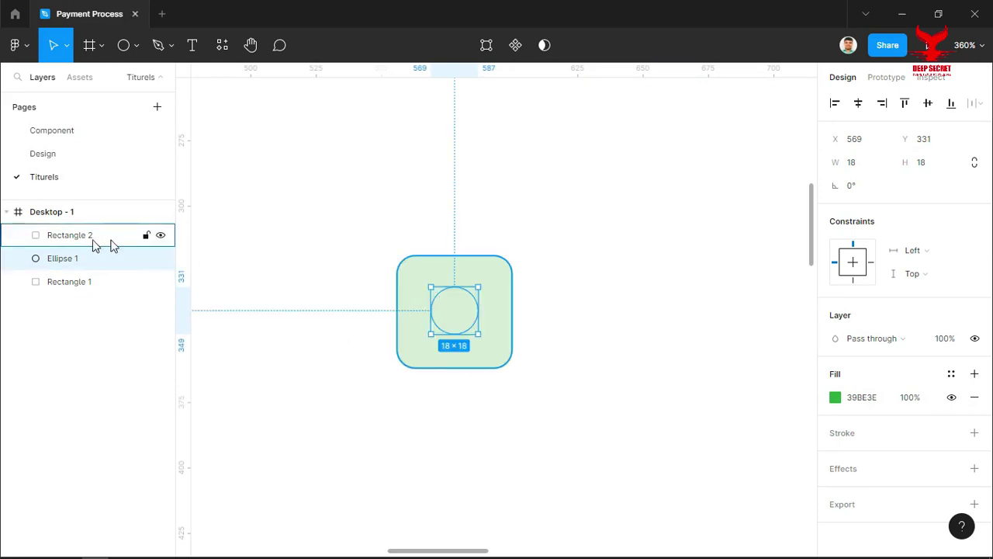
drag(83, 239, 83, 267)
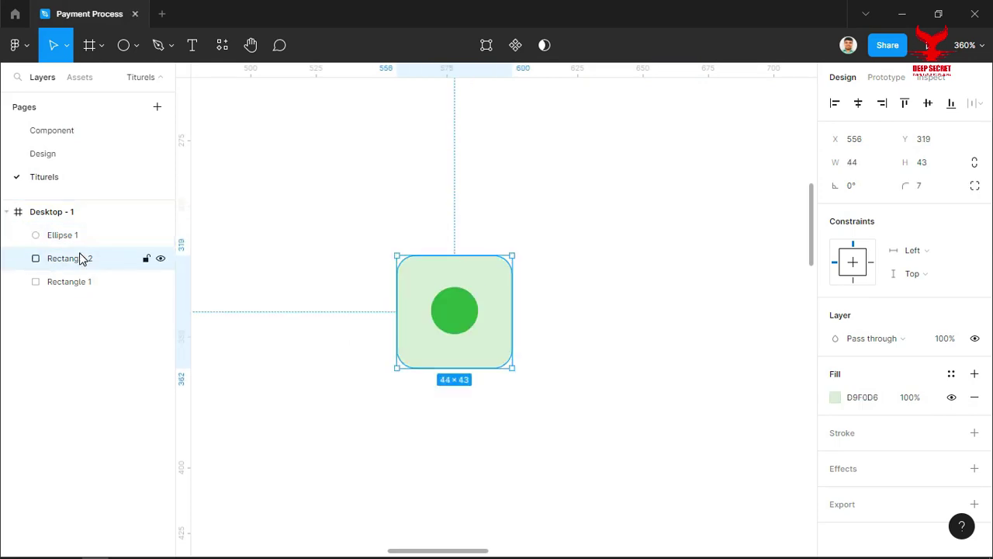
click(633, 211)
scroll(471, 323, up, 5)
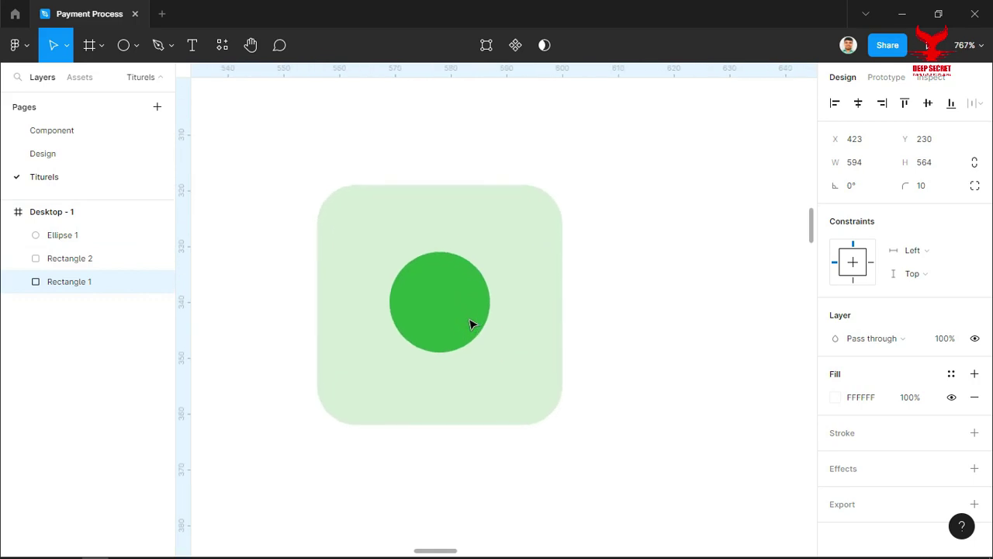
click(456, 304)
scroll(656, 297, down, 2)
click(658, 253)
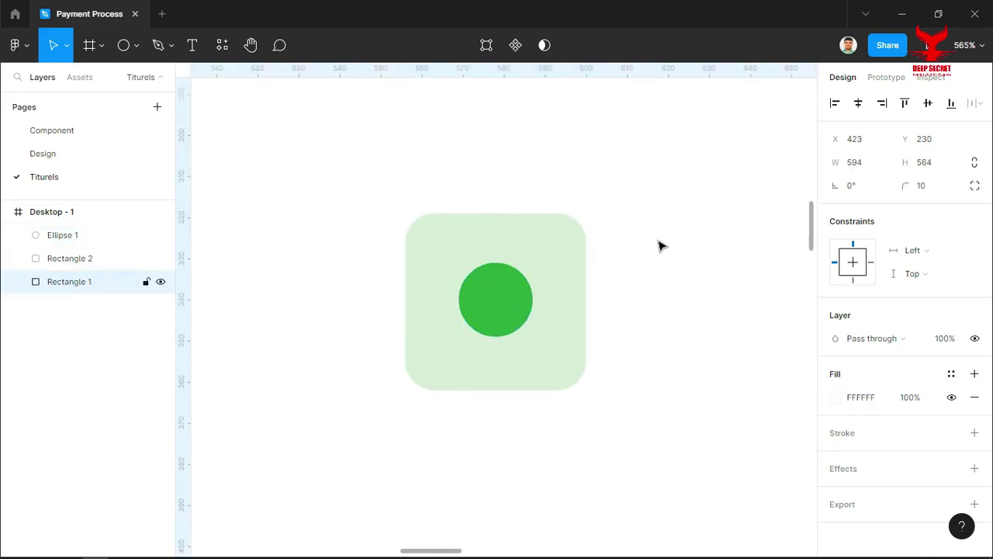
scroll(659, 244, down, 1)
scroll(659, 243, down, 2)
scroll(672, 233, right, 2)
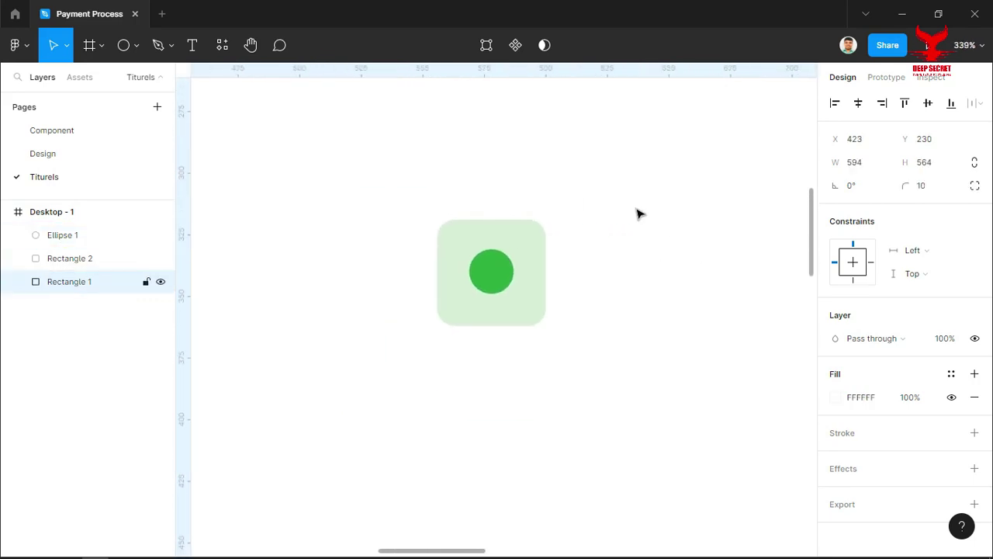
- Search Iconify for 'check mark', import twemoji:check-mark into Desktop - 1, and close the plugin
right_click(634, 203)
mouse_move(656, 423)
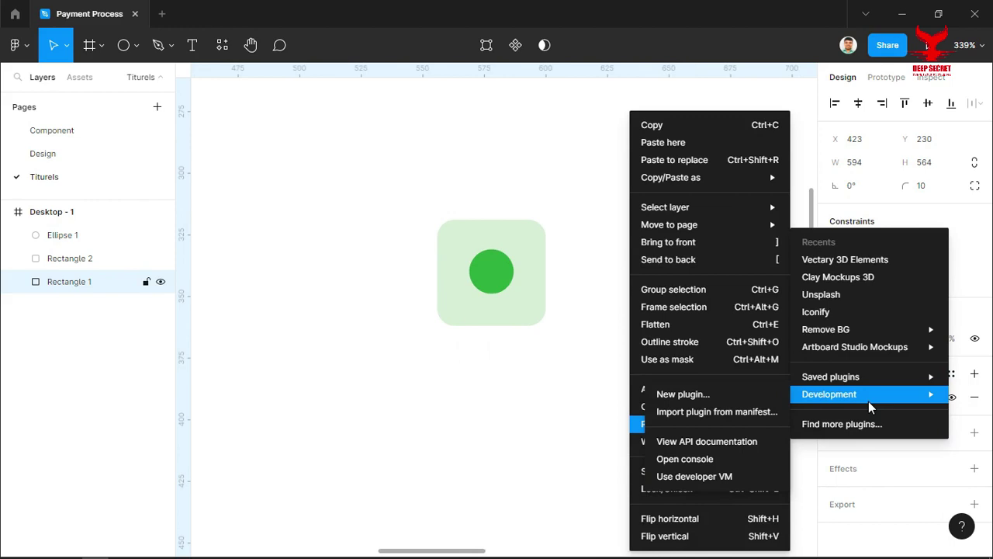
click(825, 312)
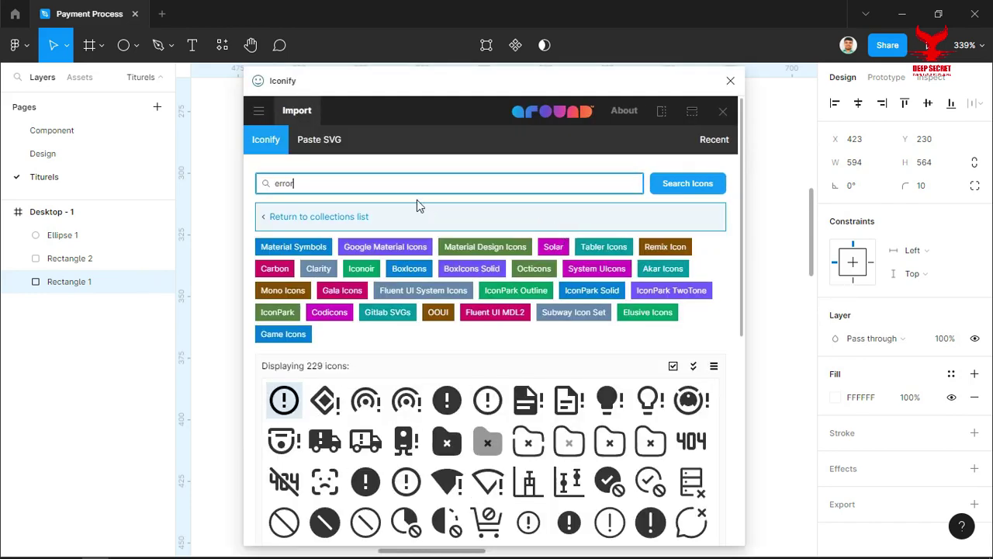
drag(333, 181, 263, 183)
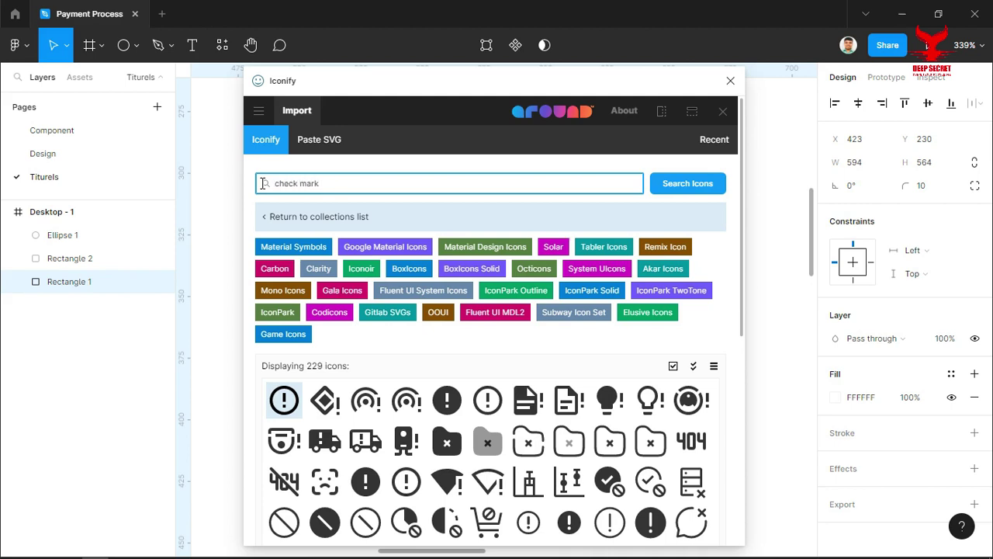
key(Return)
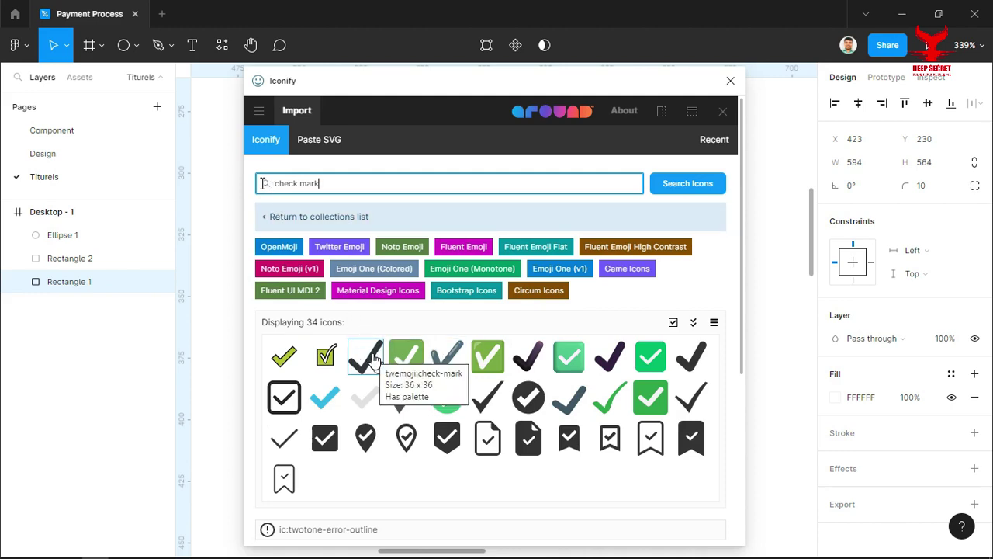
click(374, 358)
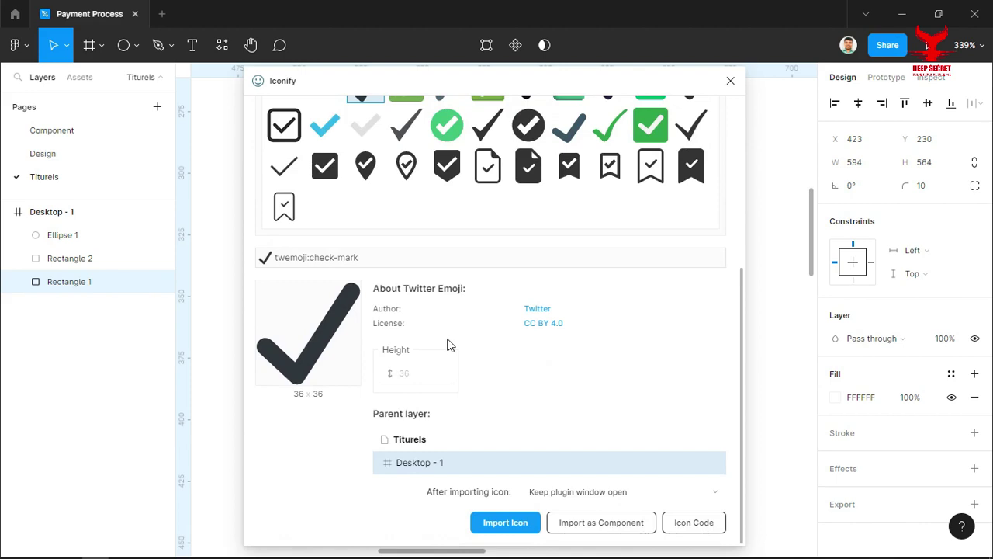
click(505, 523)
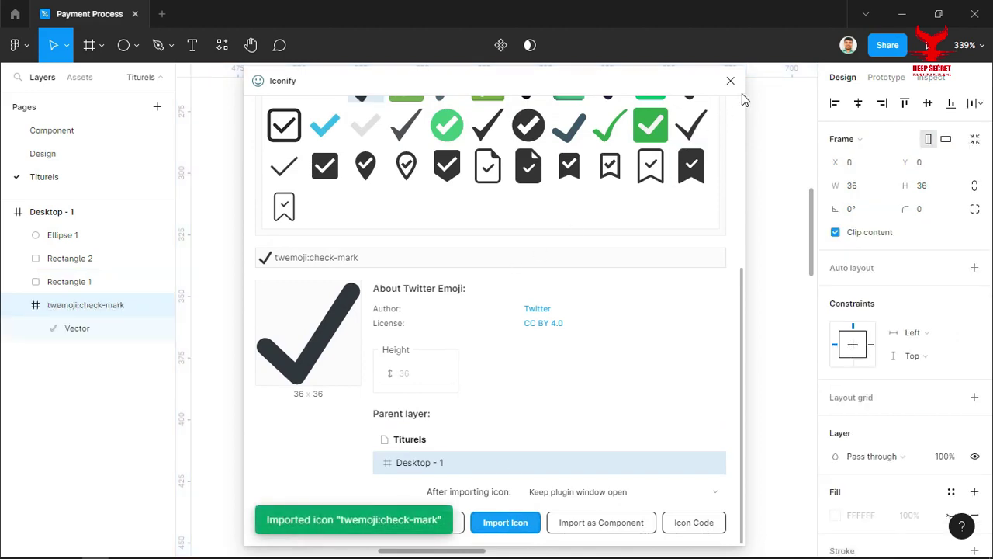
click(730, 81)
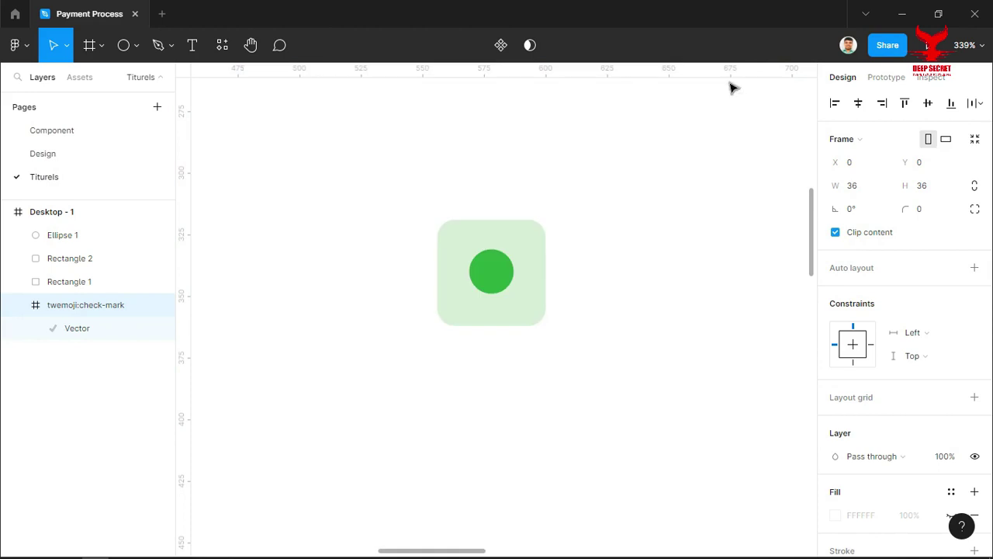
- Pull the check-mark vector out of its frame and delete the empty twemoji:check-mark frame
click(69, 333)
scroll(546, 324, down, 3)
scroll(545, 324, down, 3)
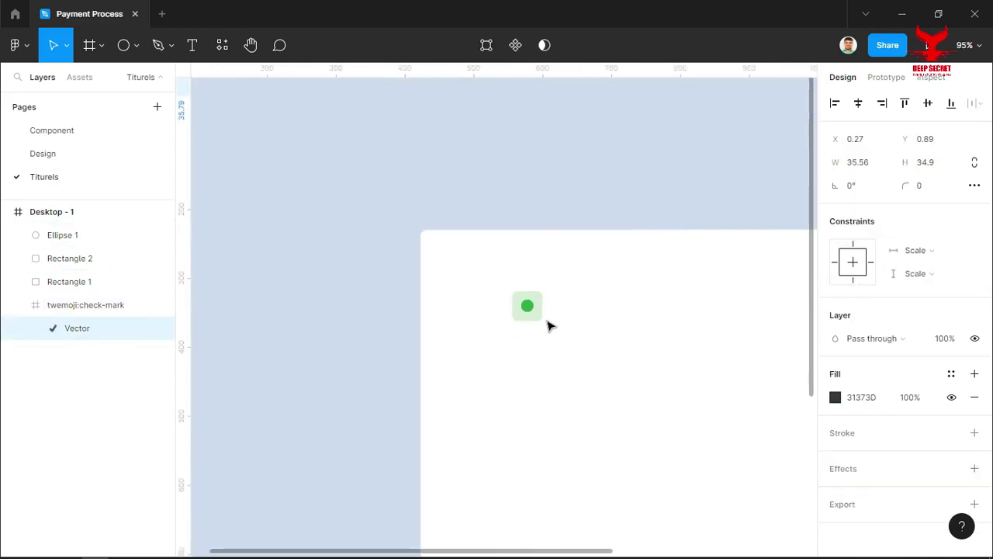
scroll(553, 326, down, 2)
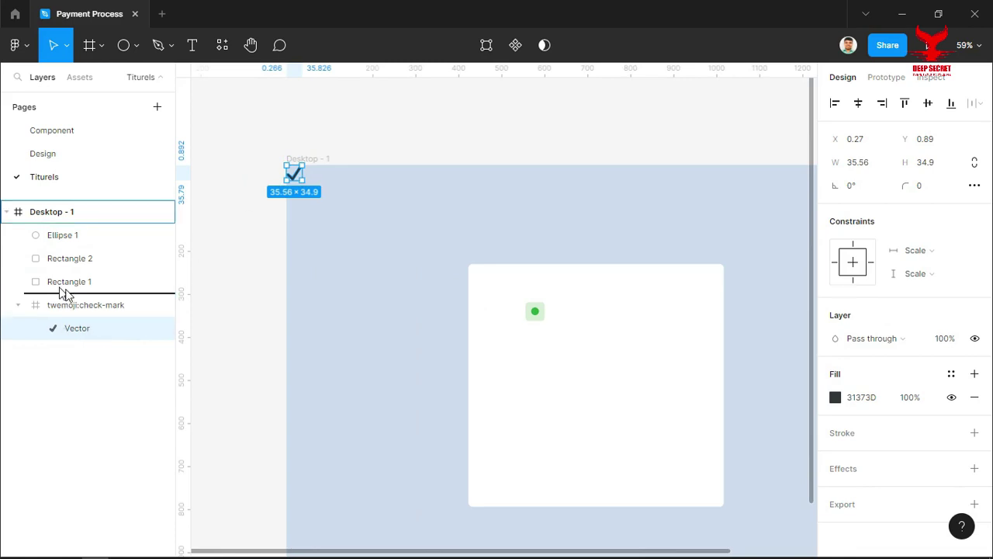
drag(67, 332, 59, 290)
click(43, 336)
key(Delete)
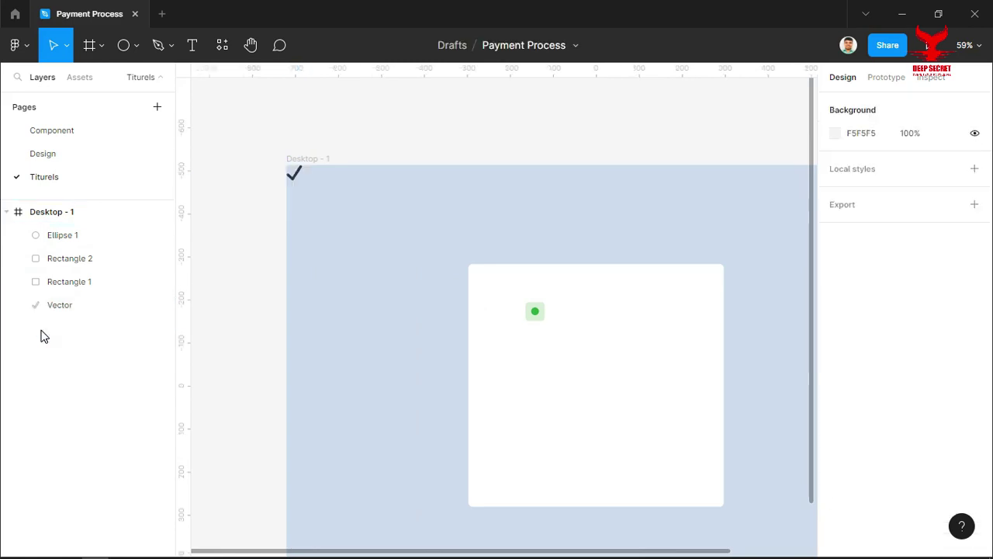
- Move the check mark onto the green dot and above the badge shapes in the layers
drag(295, 173, 533, 315)
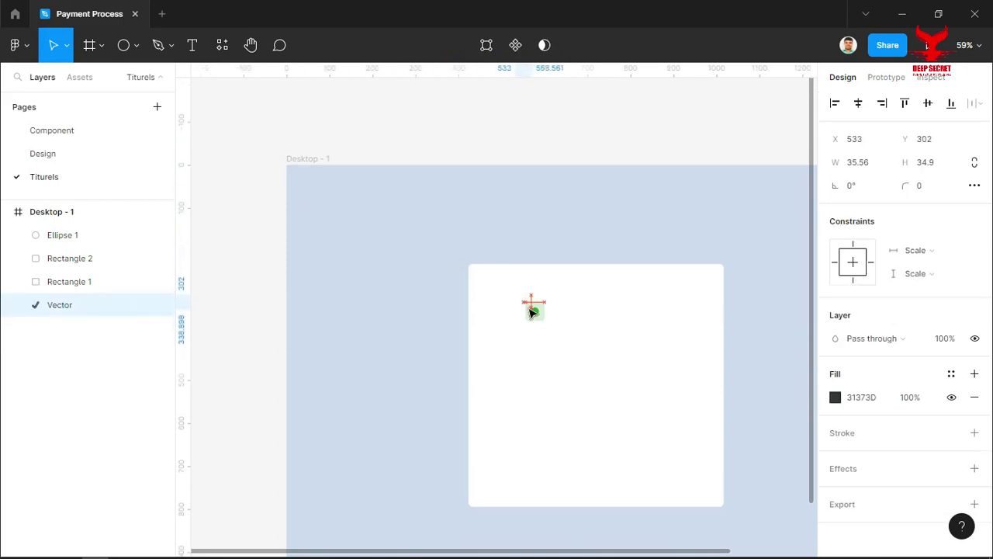
scroll(535, 314, up, 5)
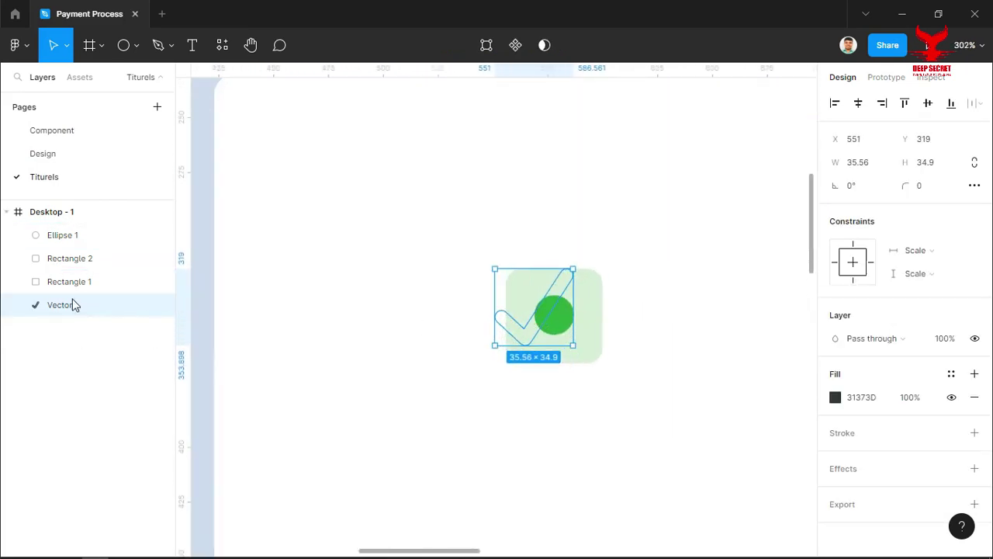
drag(66, 307, 58, 225)
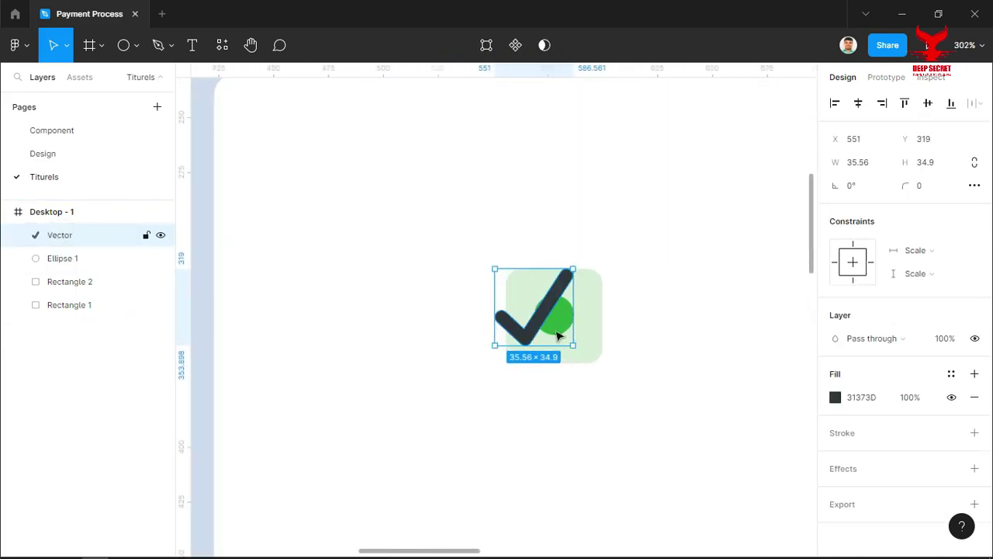
scroll(554, 290, up, 3)
scroll(554, 291, up, 2)
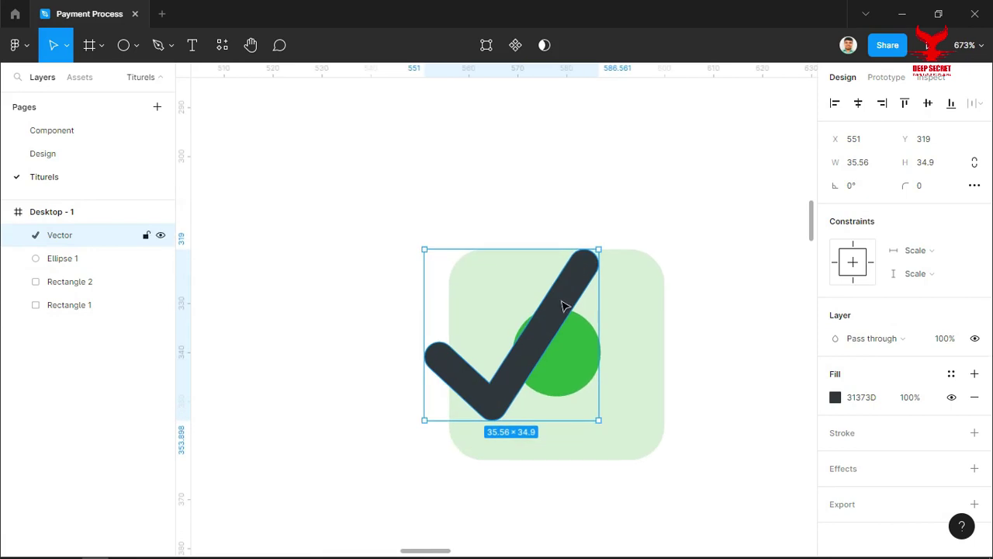
- Lock the check mark's proportions and resize it to width 9
click(878, 166)
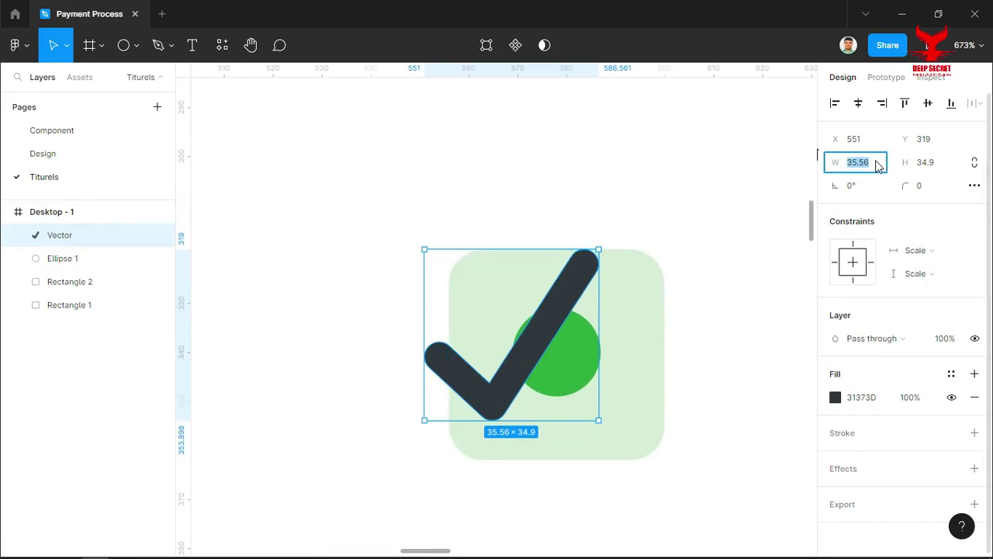
text(10)
click(975, 162)
click(862, 172)
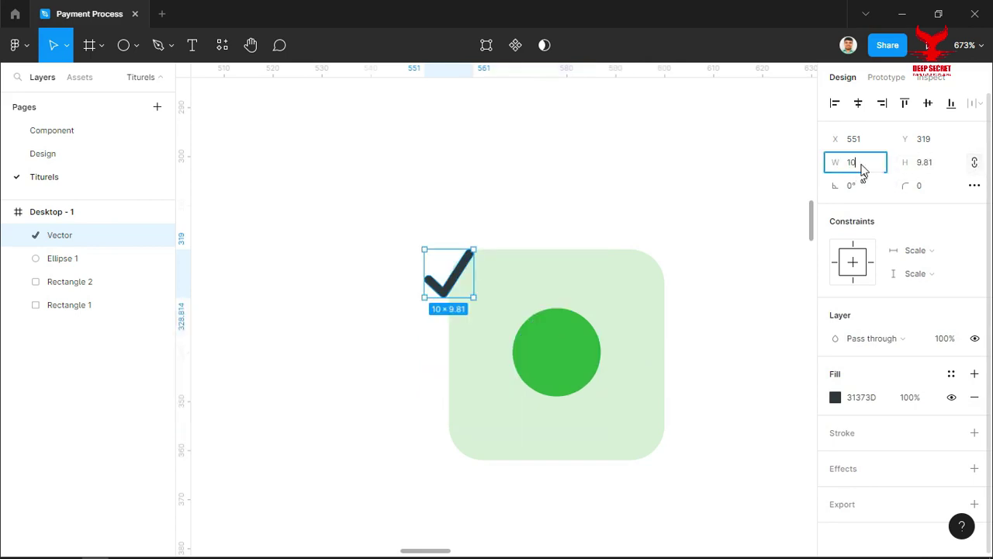
text(12)
key(Return)
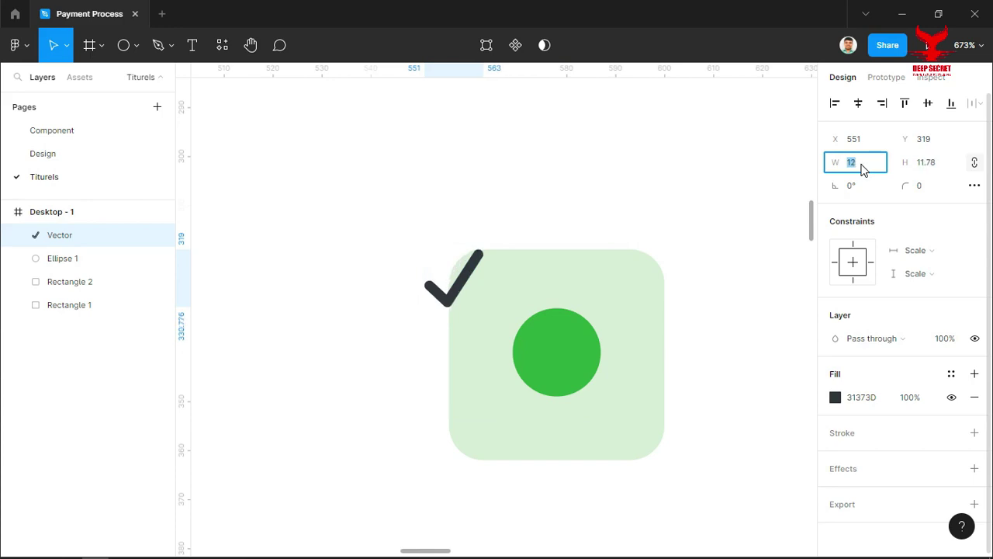
key(Down)
key(Down)
key(Down)
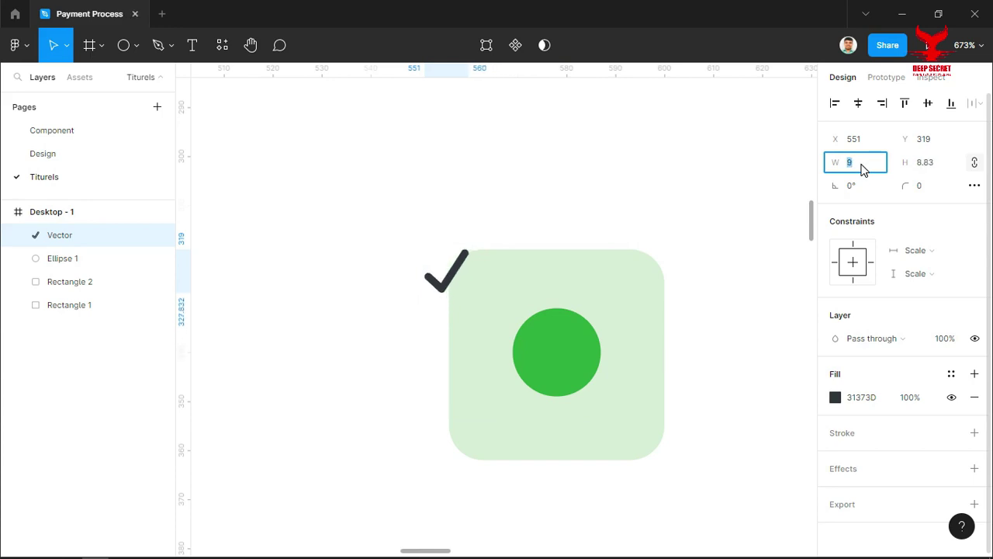
- Centre the check mark on the green circle and fill it white FFFFFF
click(681, 179)
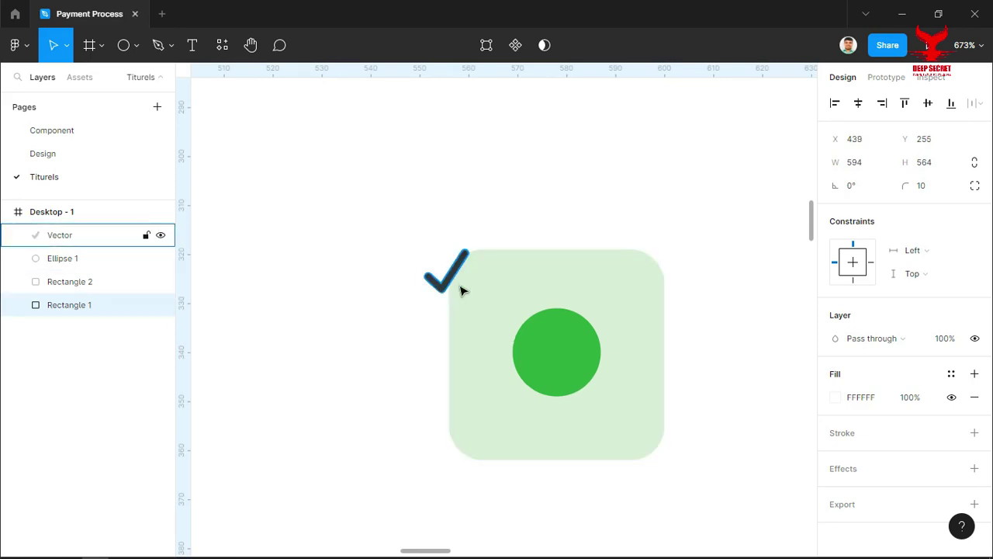
click(55, 242)
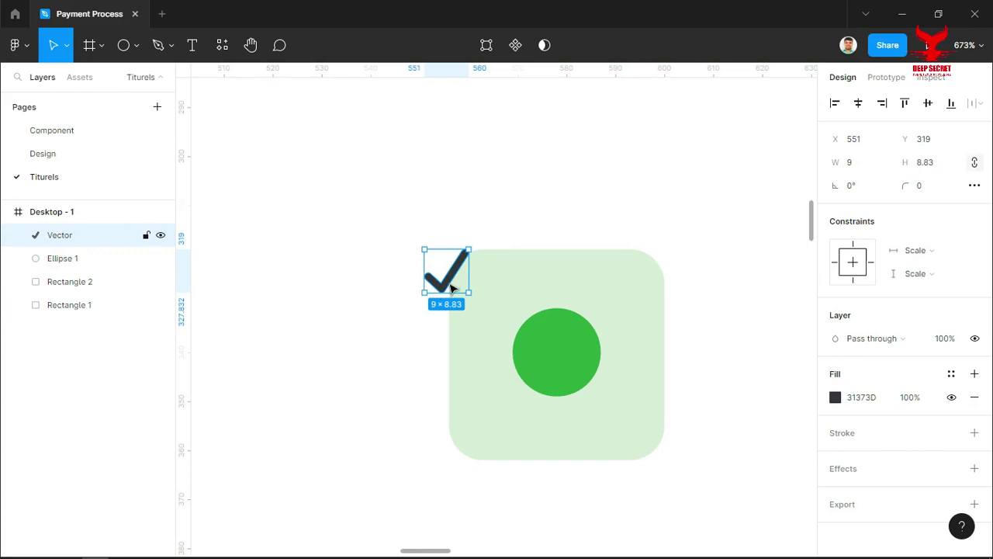
drag(450, 280, 563, 359)
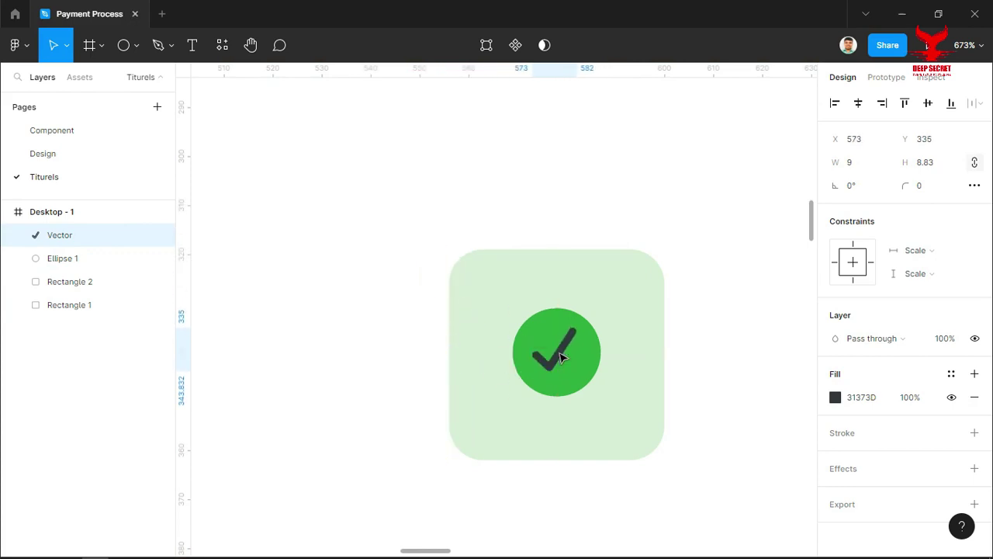
drag(563, 357, 563, 359)
click(861, 396)
click(658, 200)
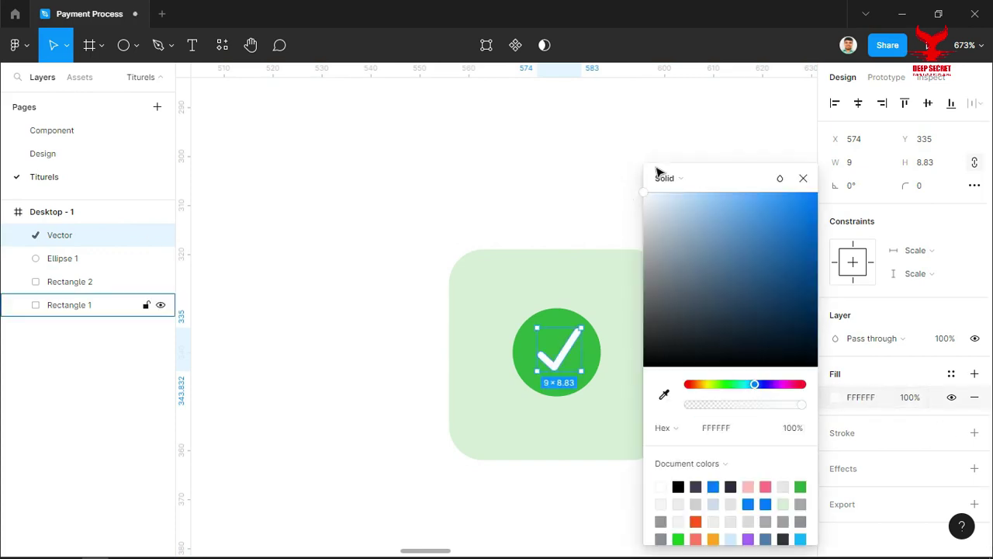
click(750, 160)
- Undo an accidental card move, then select the check mark together with the green circle
scroll(734, 262, down, 3)
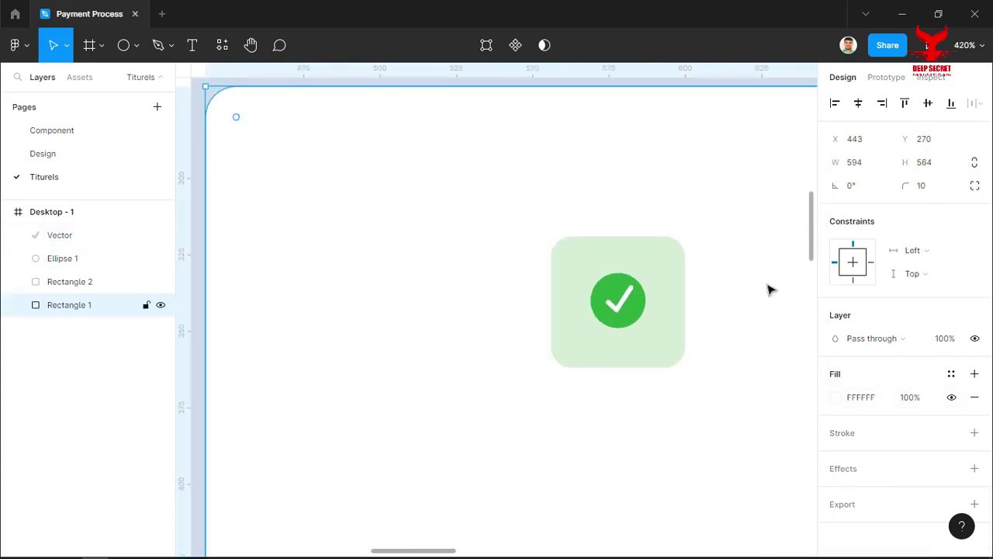
scroll(771, 287, right, 2)
drag(539, 244, 649, 382)
key(ctrl+z)
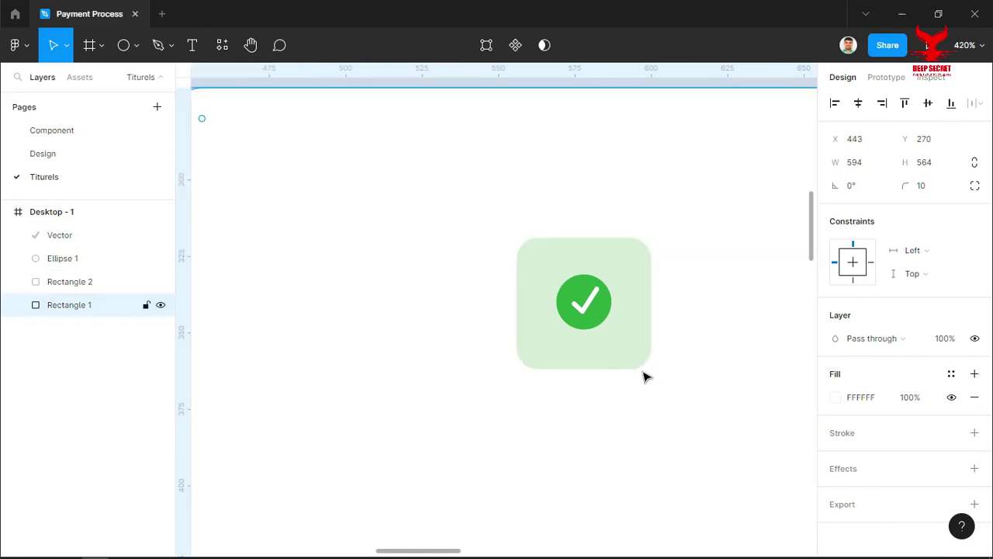
click(76, 236)
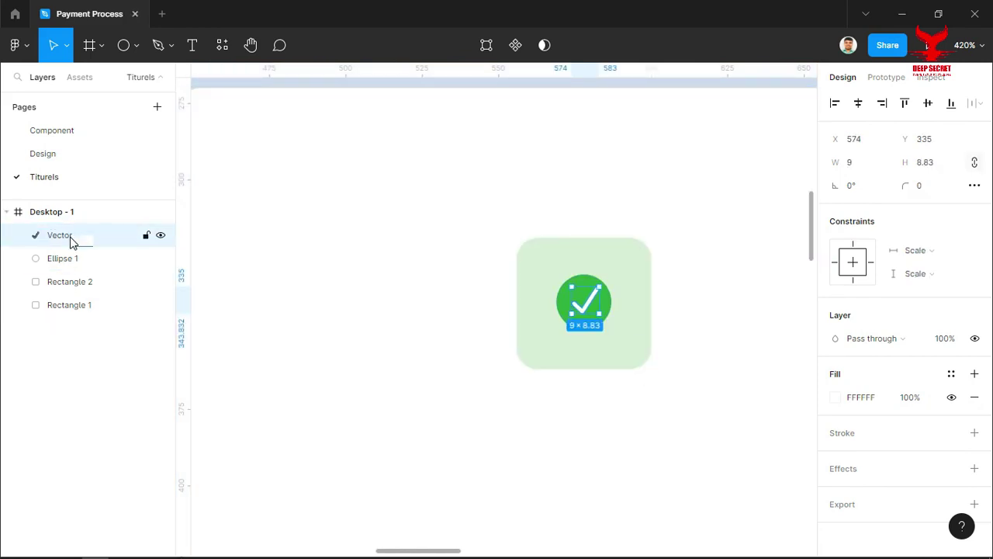
shift+click(75, 260)
- Group the check mark, circle and light green square into Group 1
shift+click(72, 282)
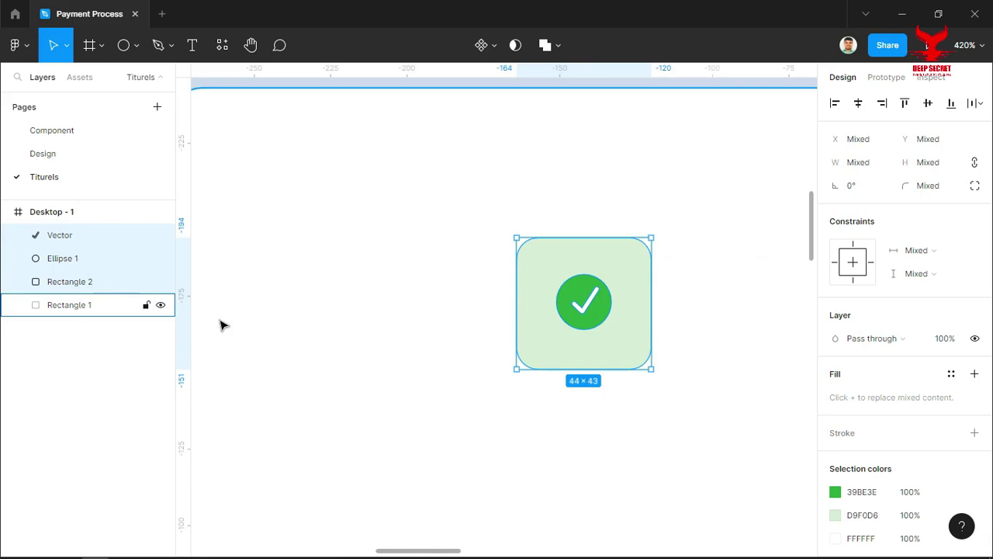
right_click(89, 257)
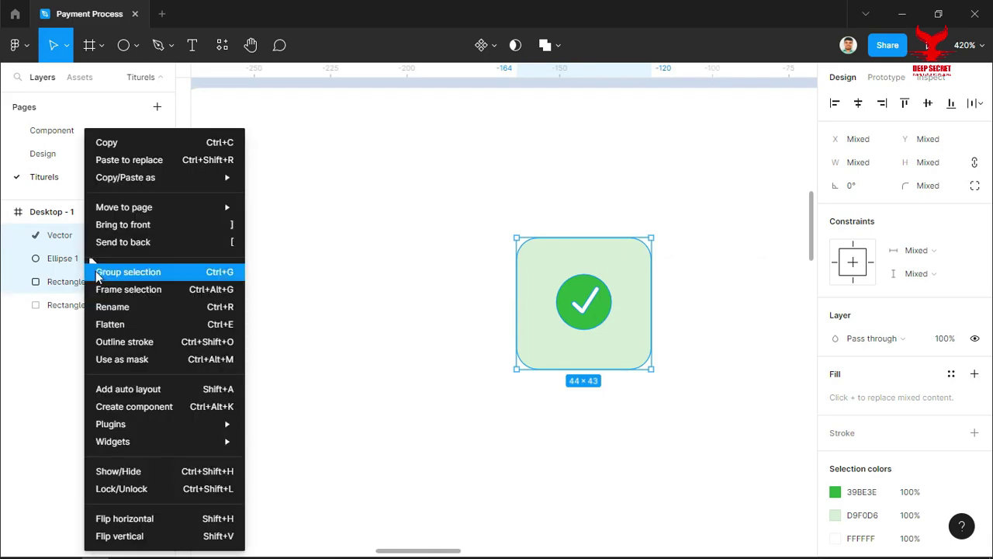
click(144, 273)
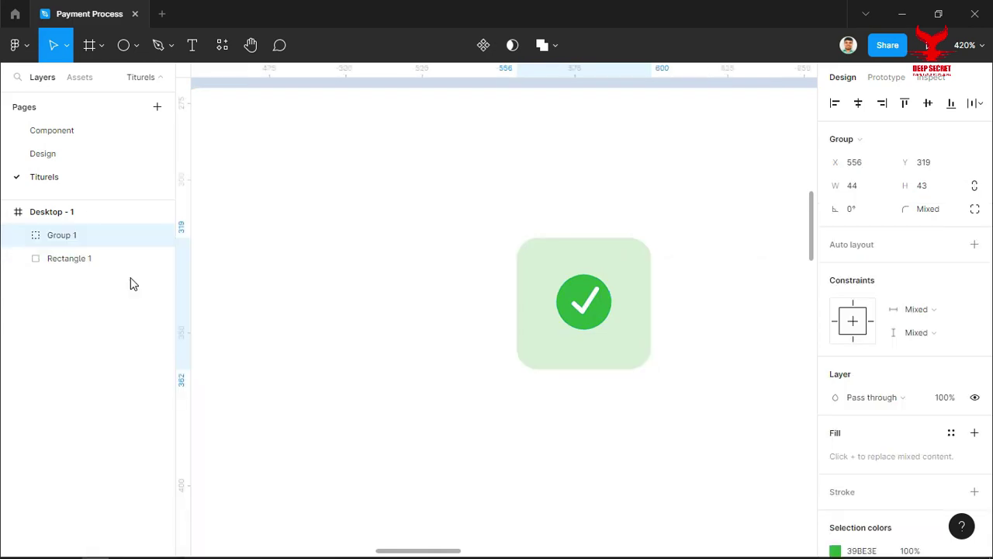
click(109, 367)
click(93, 235)
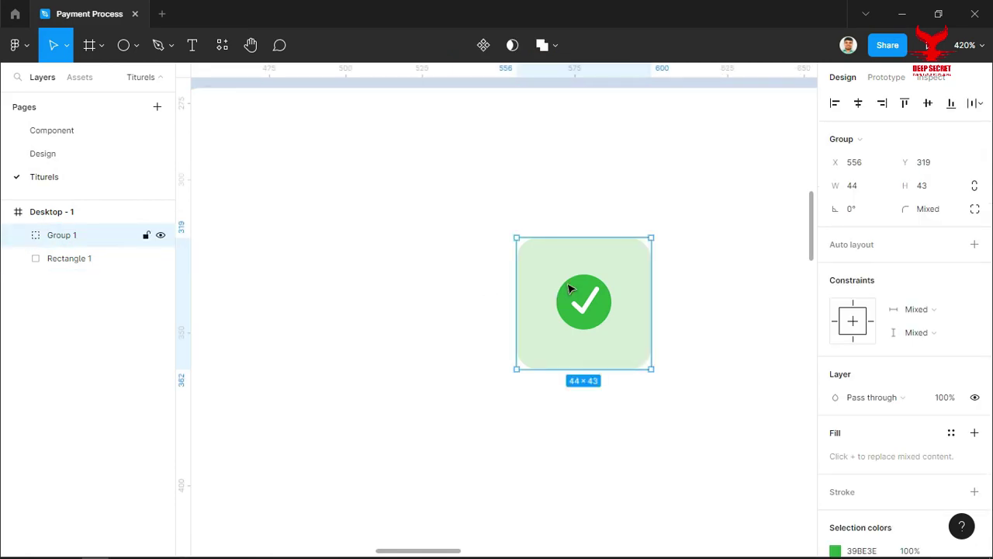
- Lock the white card Rectangle 1 so it can't be moved
click(322, 149)
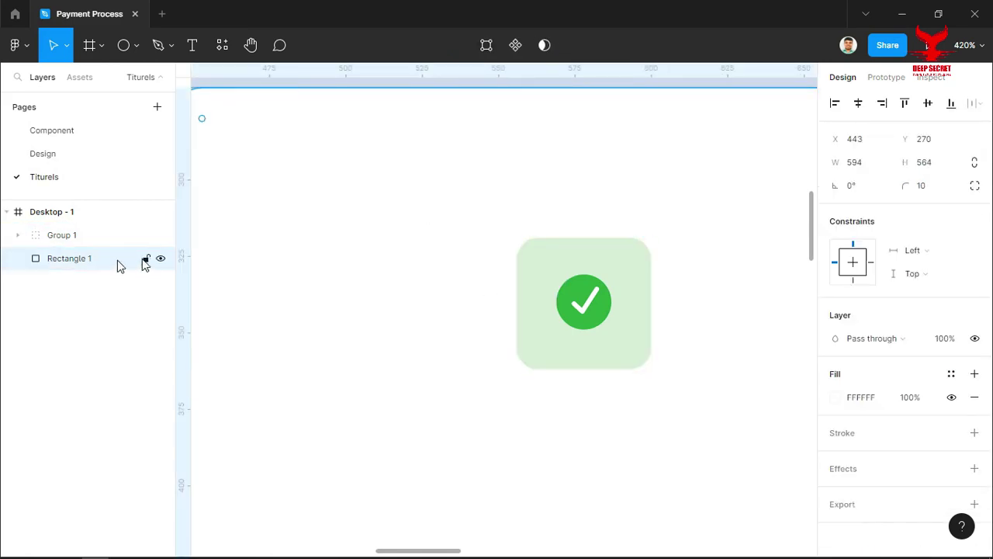
click(333, 228)
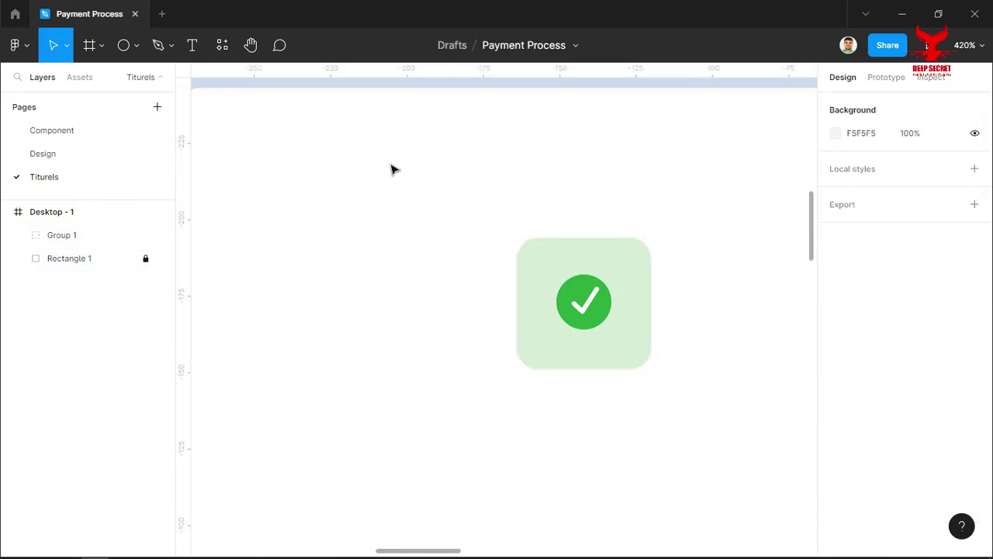
click(627, 277)
key(Escape)
scroll(627, 277, down, 2)
click(472, 210)
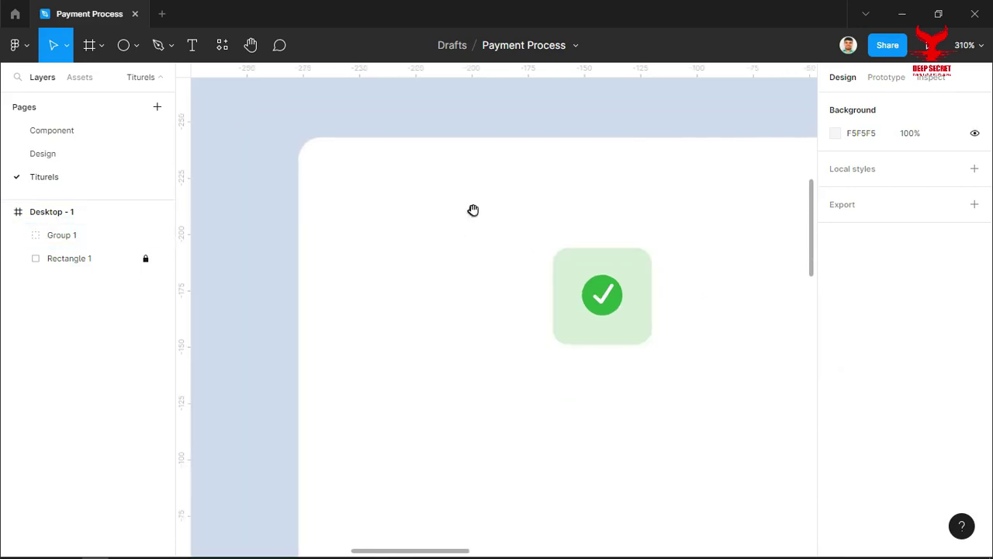
scroll(474, 233, up, 1)
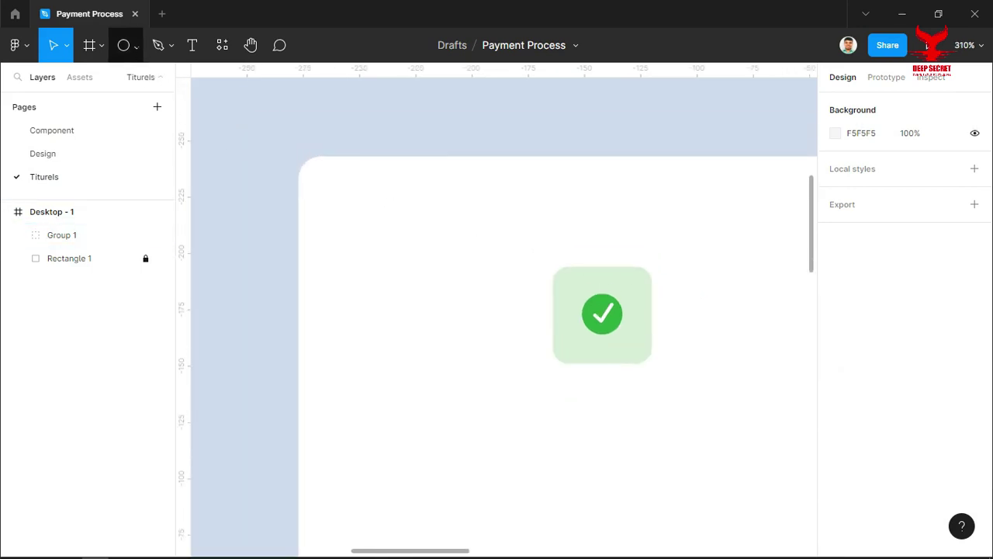
click(136, 45)
click(81, 78)
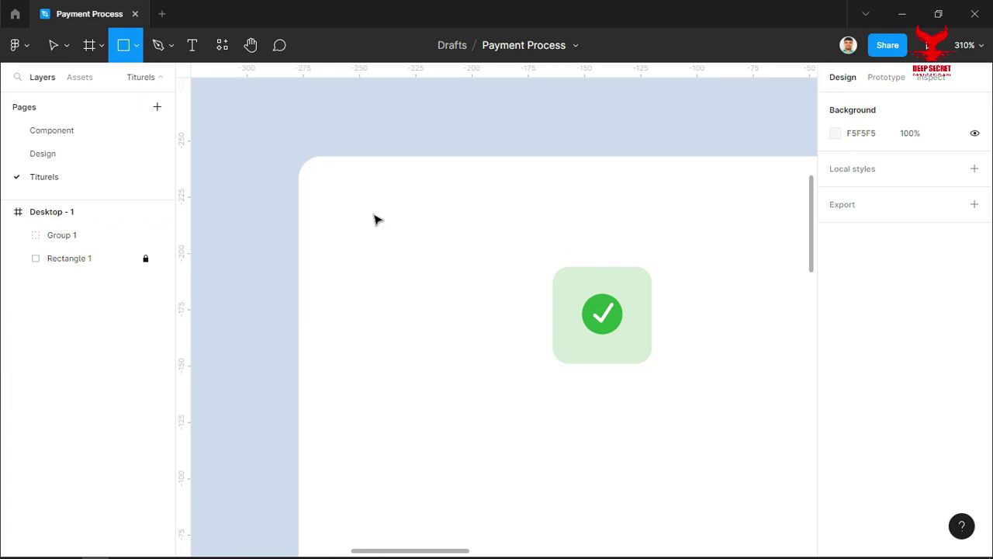
- Draw a temporary 30×30 spacer square near the card corner
click(373, 215)
drag(428, 225, 449, 248)
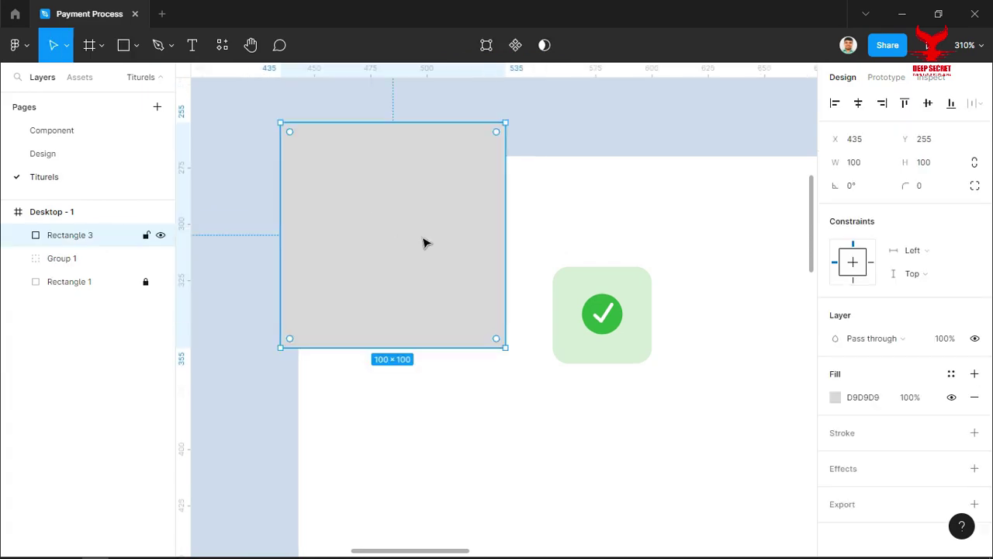
click(877, 168)
text(30)
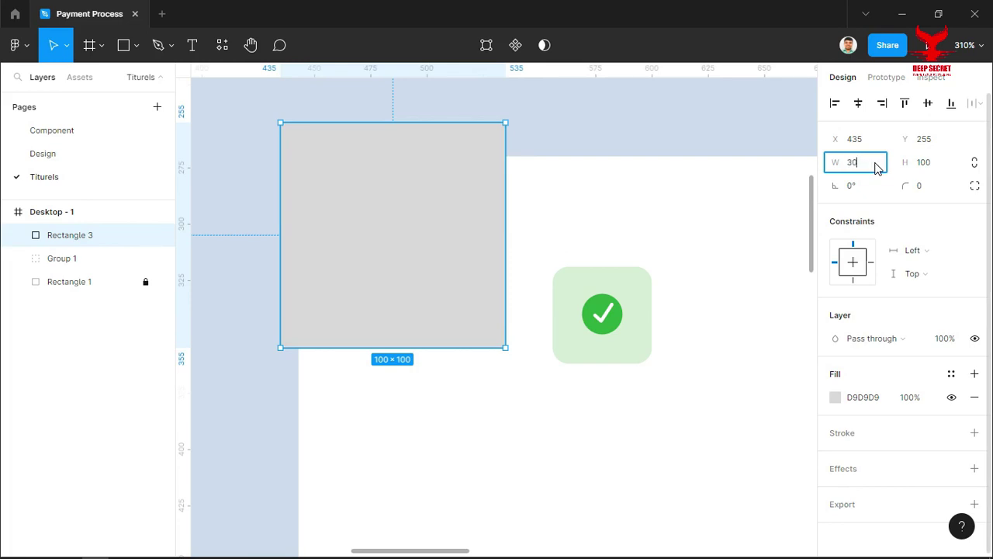
key(Tab)
text(30)
key(Return)
click(577, 178)
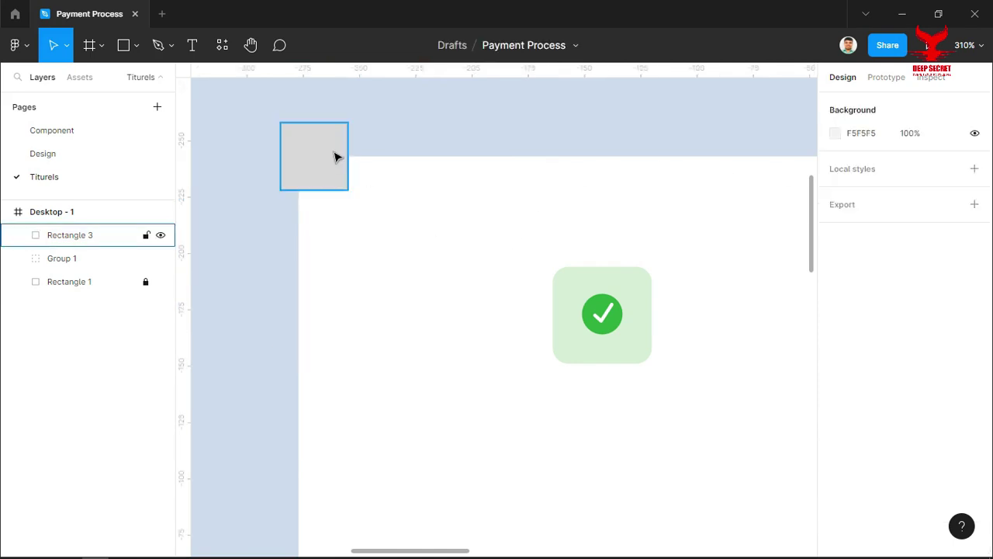
- Use the spacer to set the badge 30 px from the card's top and left, then delete it
drag(335, 157, 356, 193)
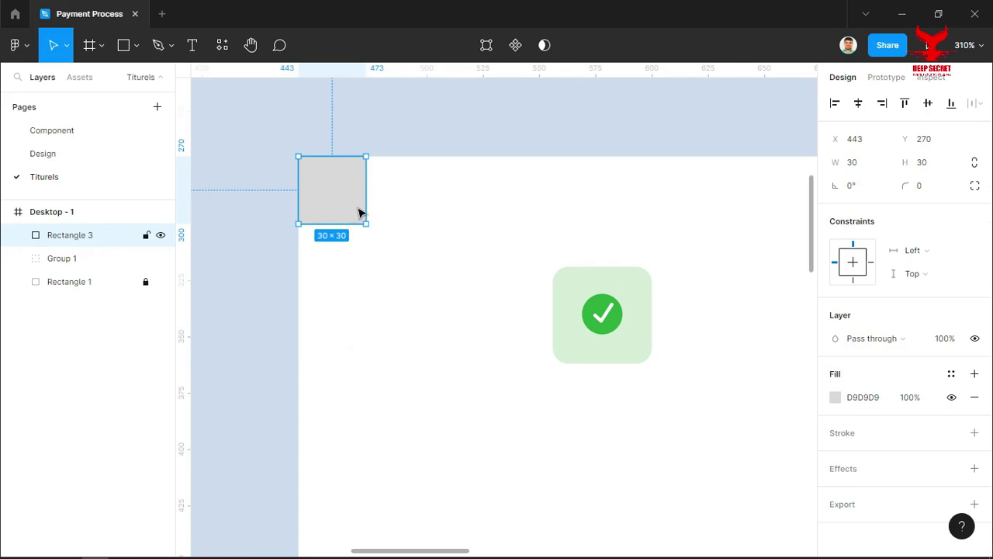
drag(359, 192, 359, 265)
mouse_move(603, 279)
mouse_down()
mouse_move(432, 247)
mouse_move(439, 239)
mouse_up()
mouse_move(353, 256)
mouse_down()
mouse_move(353, 222)
mouse_move(413, 181)
mouse_move(422, 189)
mouse_up()
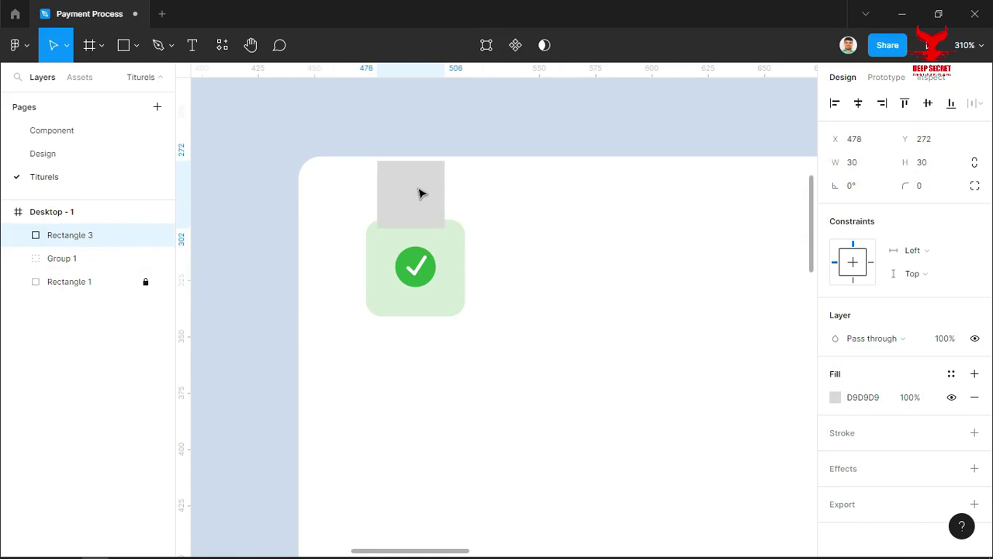
click(446, 257)
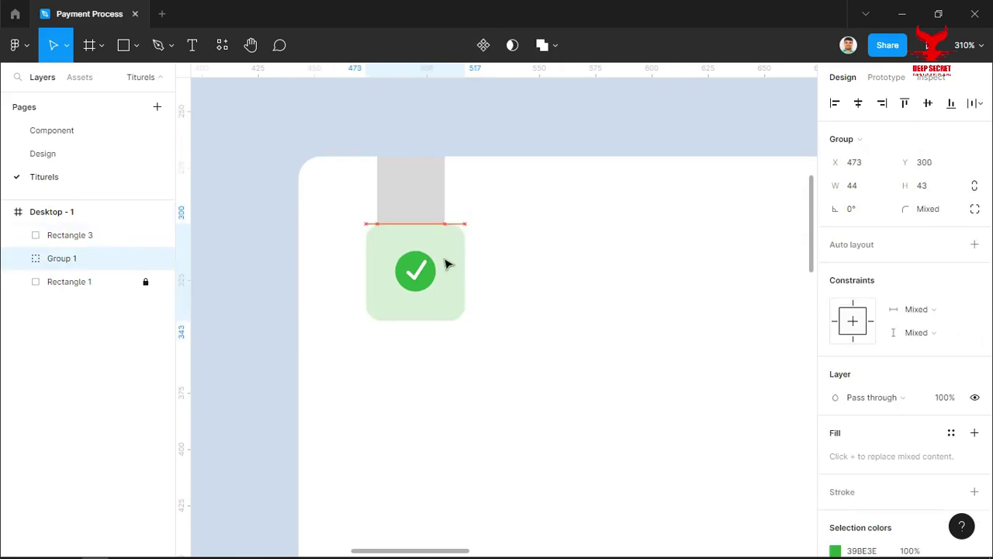
click(523, 251)
click(433, 200)
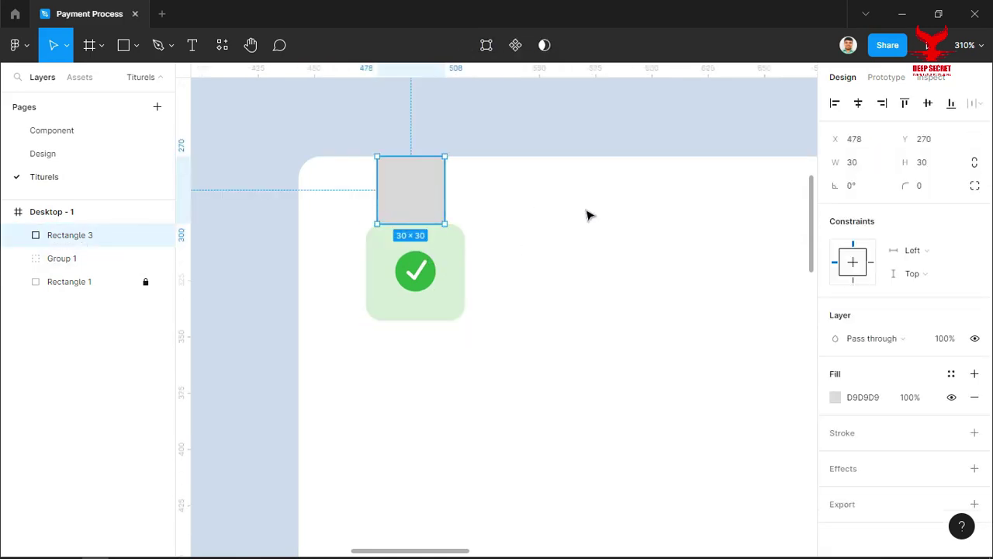
key(Delete)
- Pan the view to frame the top of the card and Desktop - 1 frame
scroll(588, 215, down, 3)
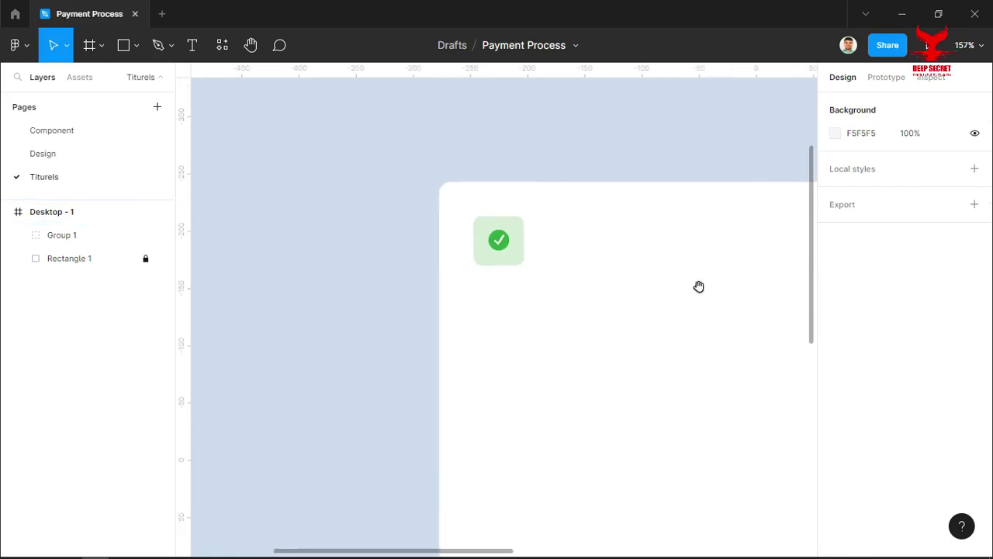
drag(672, 277, 520, 287)
scroll(582, 269, left, 3)
scroll(623, 286, left, 3)
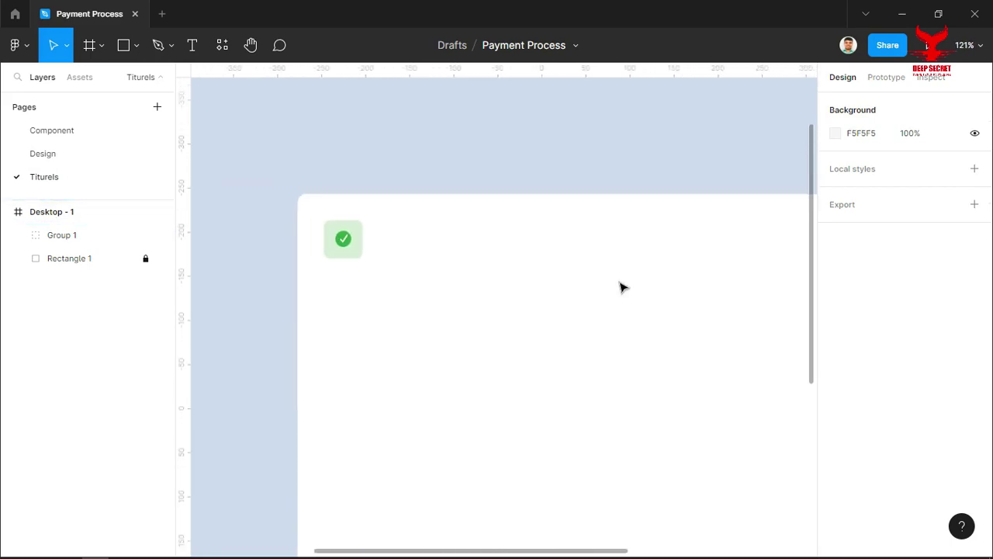
scroll(612, 298, down, 2)
drag(611, 297, 617, 291)
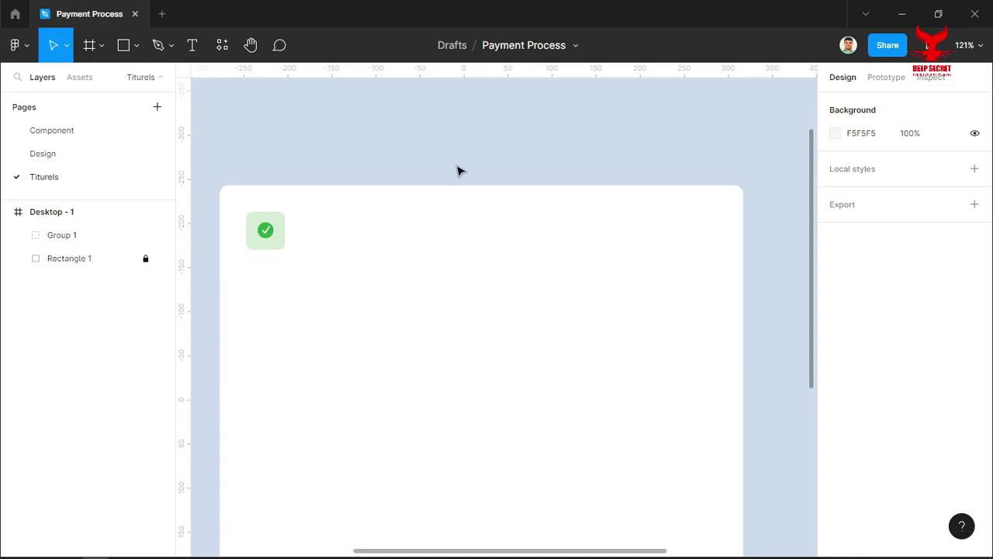
right_click(433, 159)
mouse_move(496, 424)
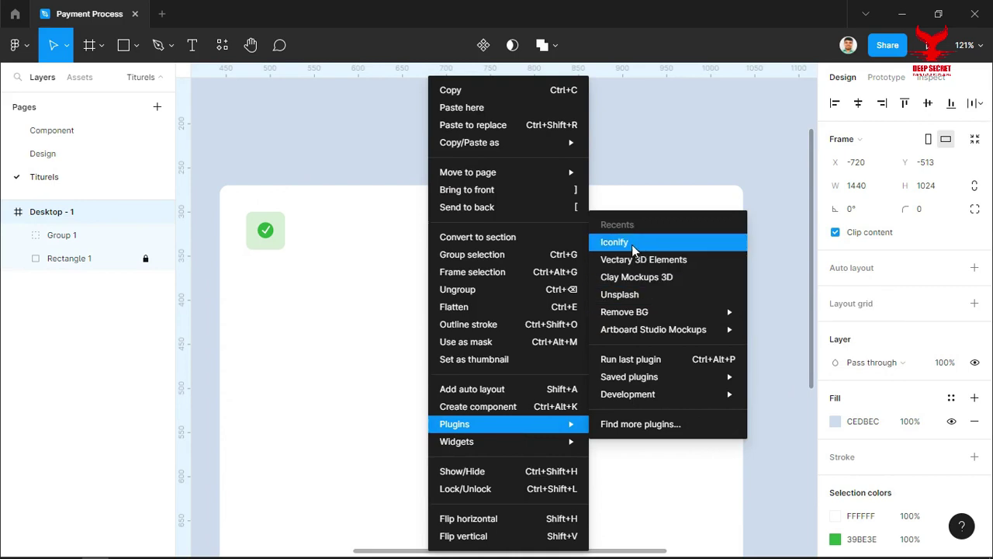
- Import the black fluent-emoji-high-contrast cross-mark icon via Iconify into Desktop - 1
click(631, 245)
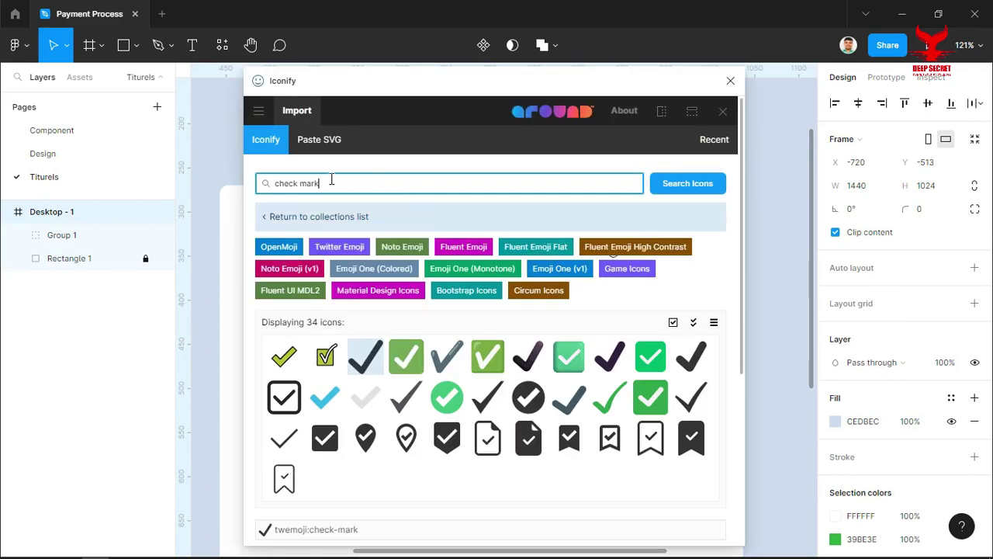
drag(331, 180, 221, 192)
text(cr)
key(Return)
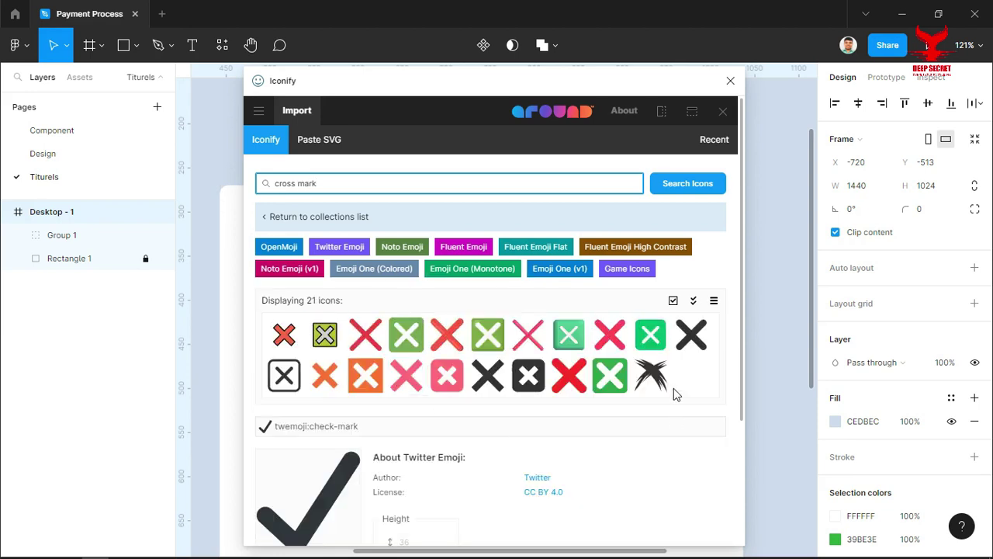
click(692, 333)
scroll(693, 311, down, 5)
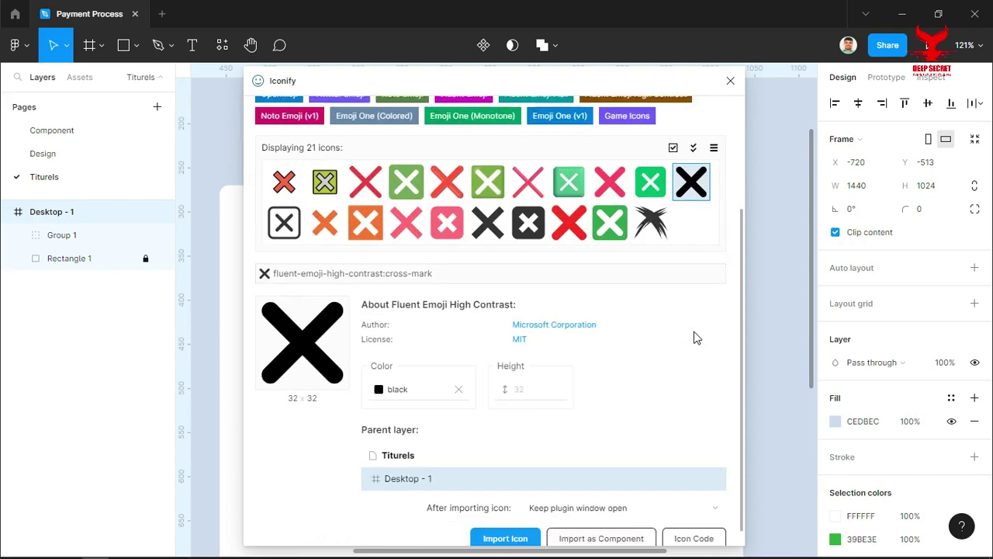
click(492, 533)
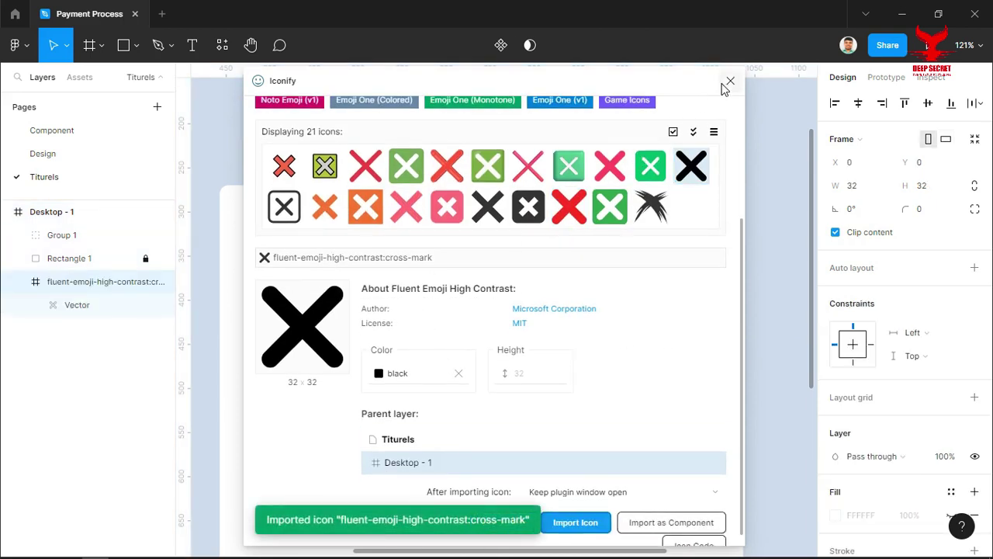
click(730, 81)
click(461, 295)
scroll(481, 250, down, 5)
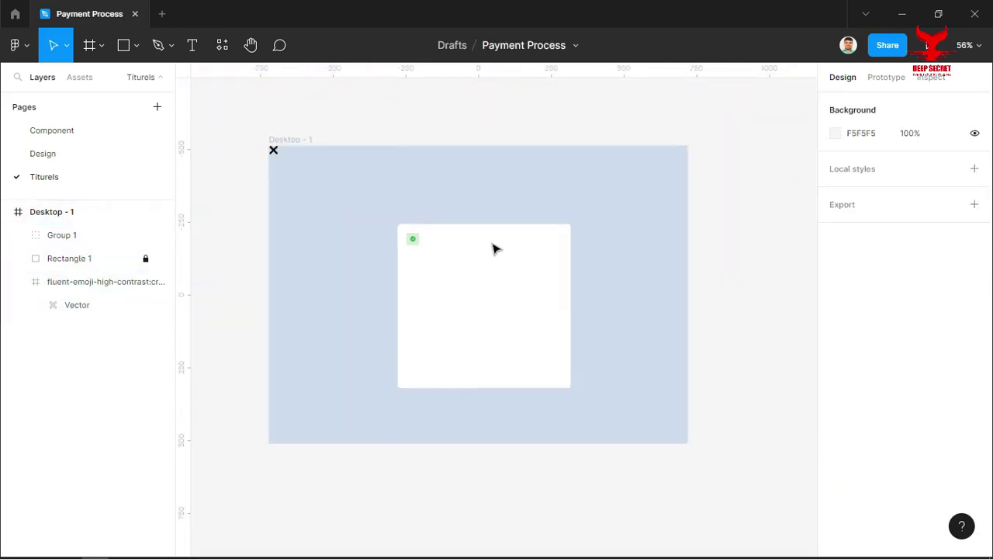
- Move the cross icon onto the card, layering it between Group 1 and Rectangle 1
scroll(281, 159, up, 2)
scroll(268, 151, up, 2)
click(268, 149)
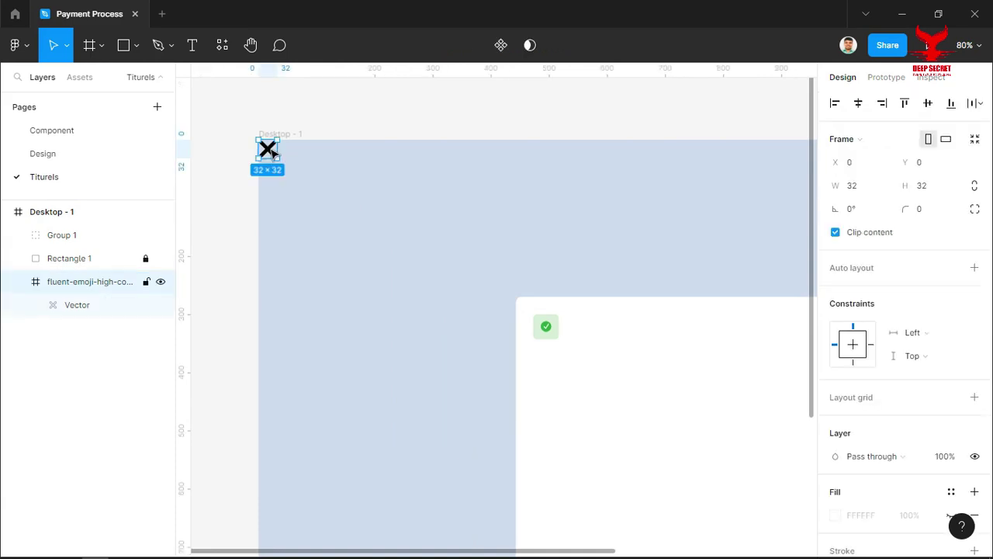
drag(274, 152, 688, 359)
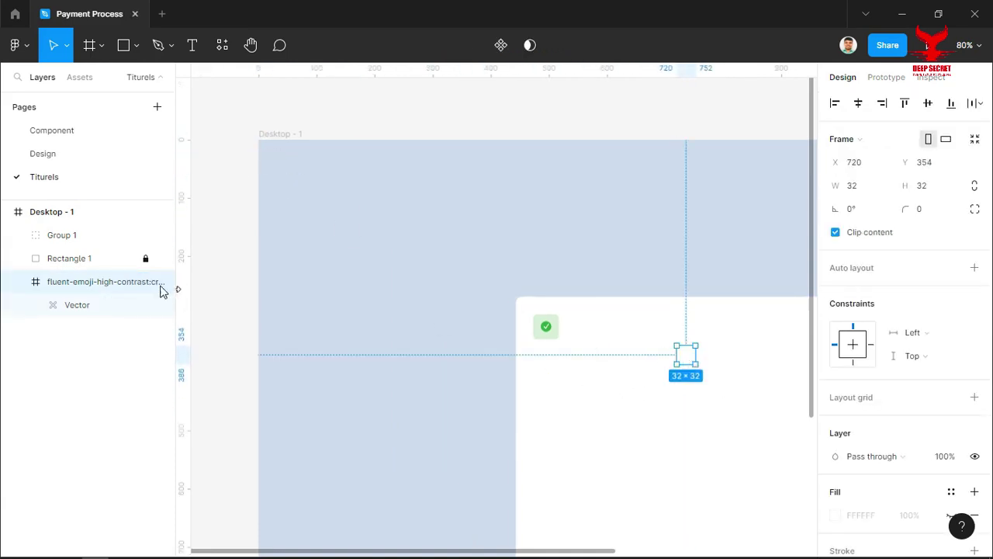
drag(78, 286, 66, 226)
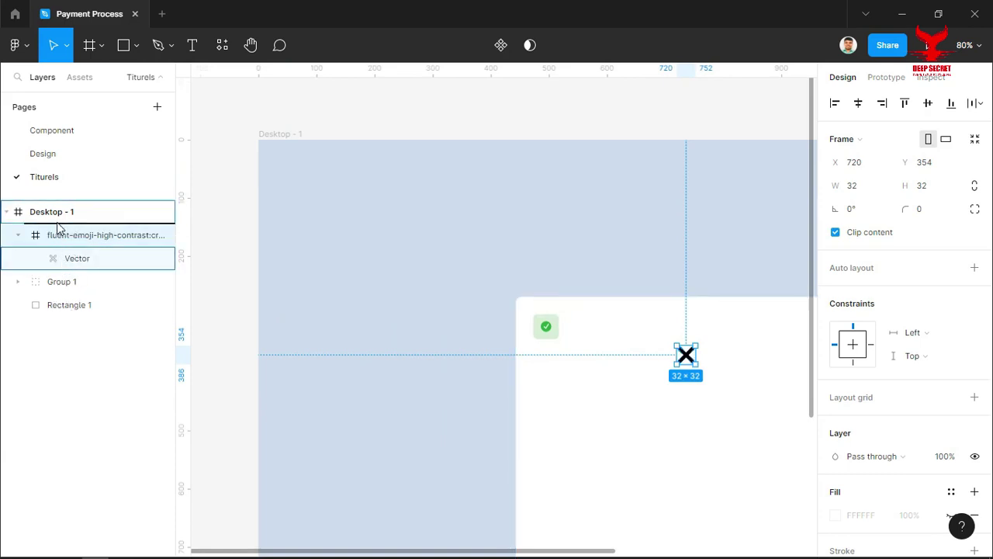
mouse_move(65, 239)
mouse_down()
mouse_move(54, 302)
mouse_move(55, 294)
mouse_up()
click(86, 348)
click(68, 284)
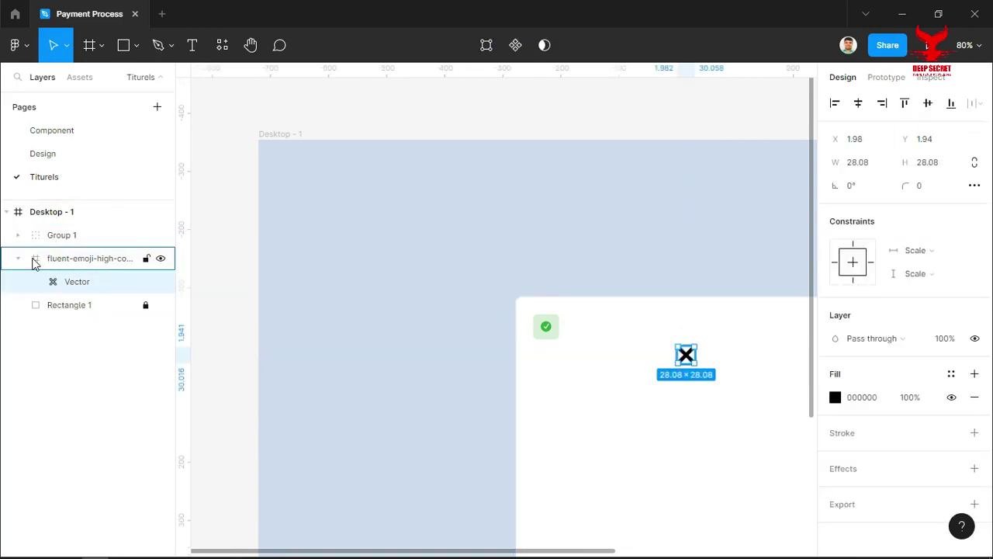
click(215, 315)
scroll(732, 381, down, 2)
scroll(719, 379, down, 2)
mouse_move(718, 379)
mouse_down()
mouse_move(449, 309)
mouse_move(519, 284)
mouse_up()
scroll(435, 303, up, 3)
scroll(425, 295, up, 3)
- Resize the cross icon to 10×10 and place it top-right, level with the badge
click(519, 284)
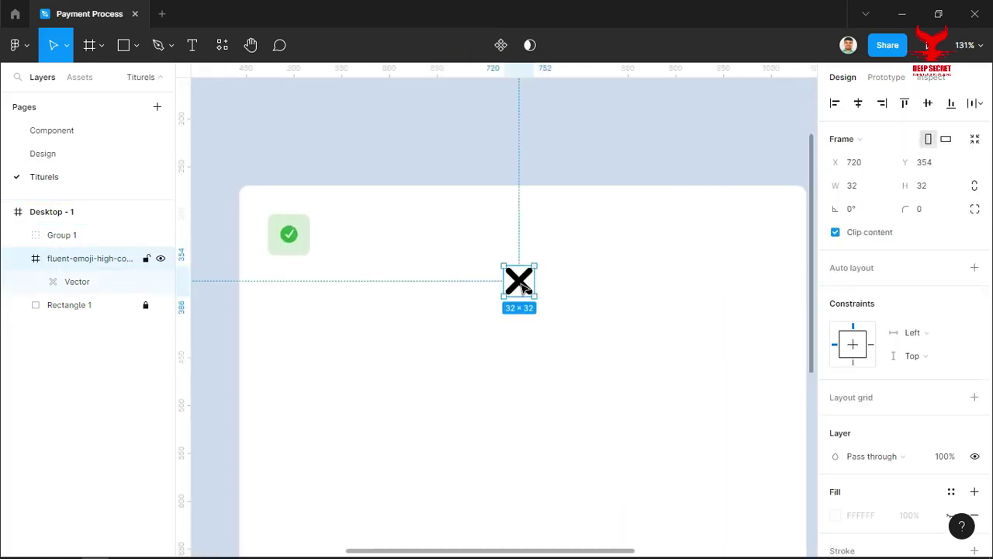
click(869, 190)
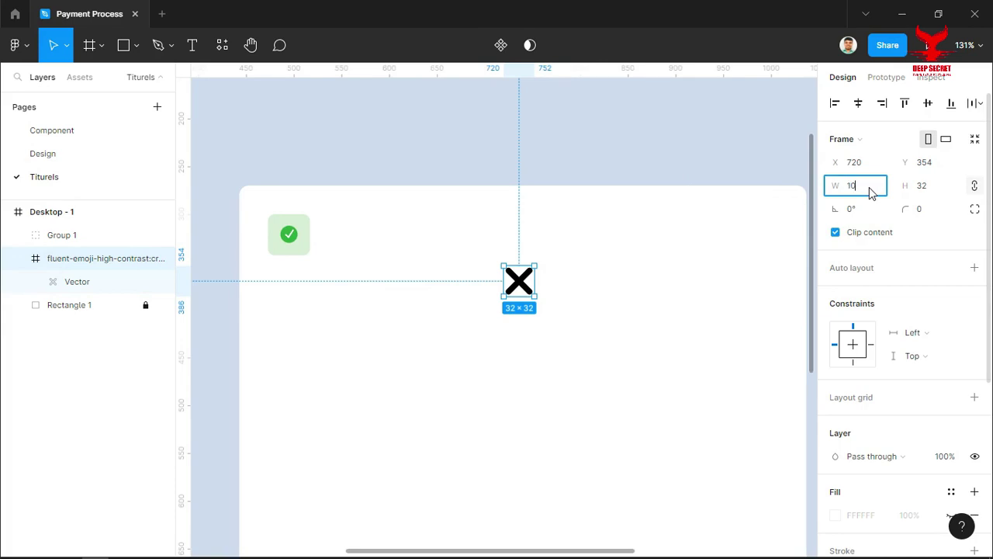
key(Return)
click(649, 179)
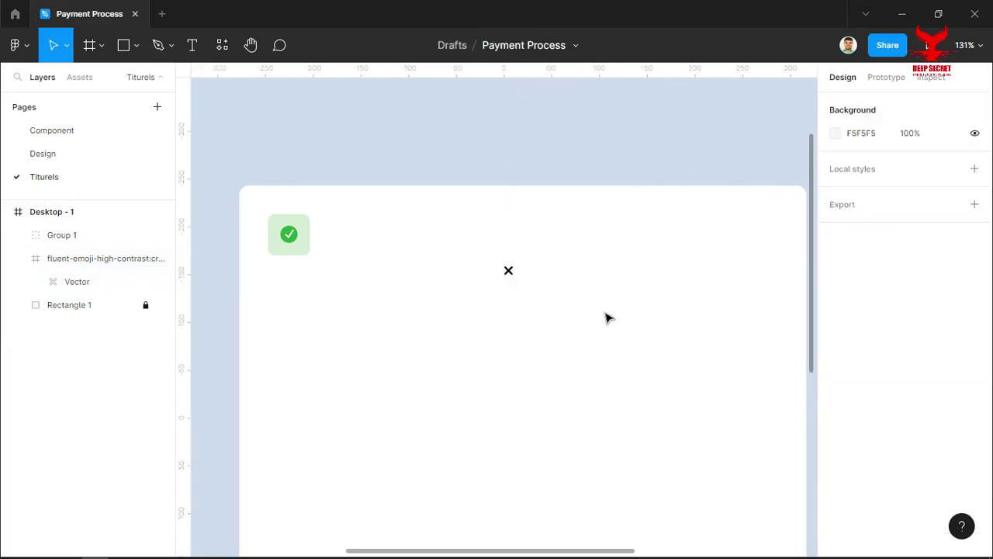
drag(608, 318, 569, 307)
click(470, 259)
mouse_move(471, 258)
mouse_down()
mouse_move(464, 232)
mouse_move(735, 230)
mouse_move(733, 222)
mouse_move(724, 230)
mouse_up()
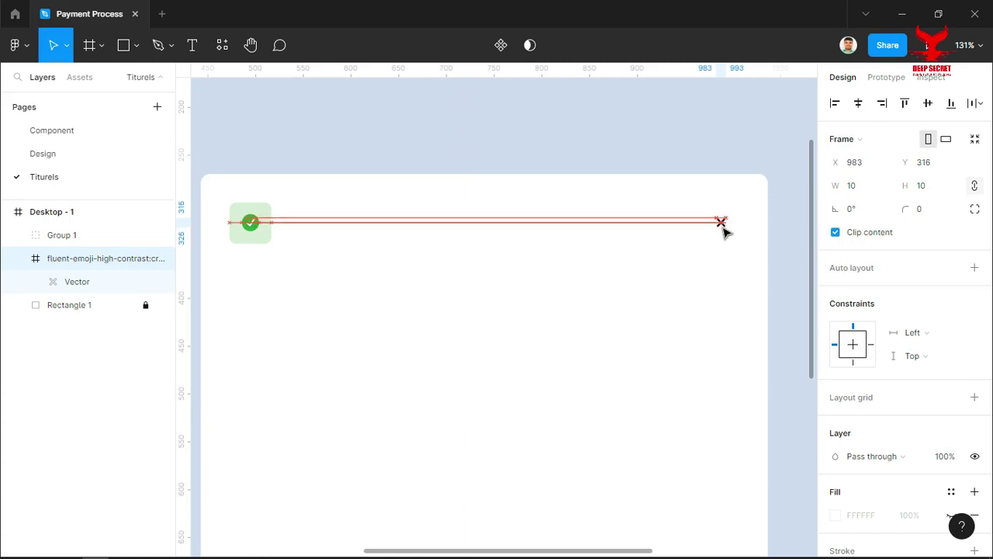
click(772, 284)
scroll(769, 295, down, 3)
drag(723, 366, 674, 292)
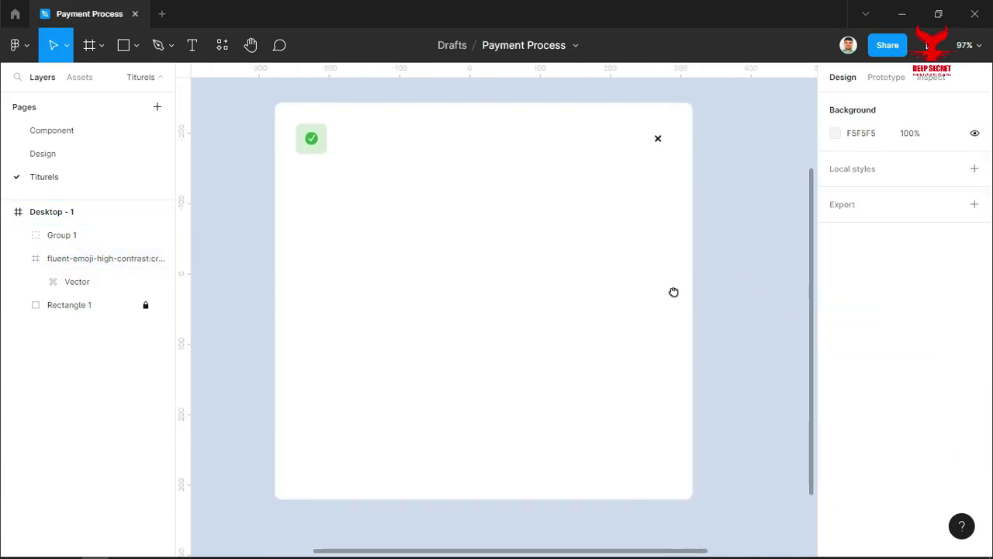
key(space)
drag(728, 276, 725, 280)
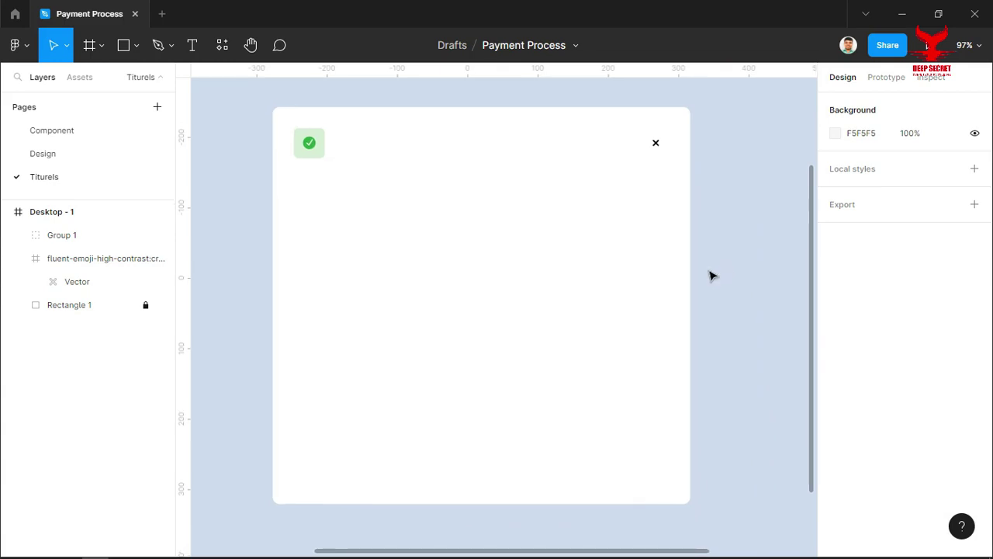
- Switch to the Design page and select the reference illustration group
click(73, 154)
scroll(435, 318, up, 5)
click(479, 250)
scroll(473, 295, up, 1)
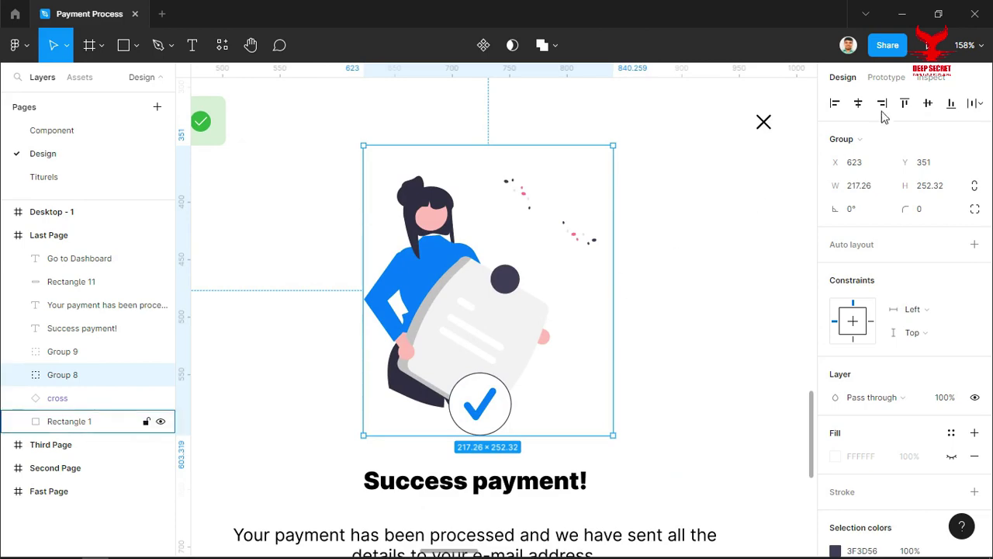
- Minimize Figma to show the Windows desktop
click(900, 18)
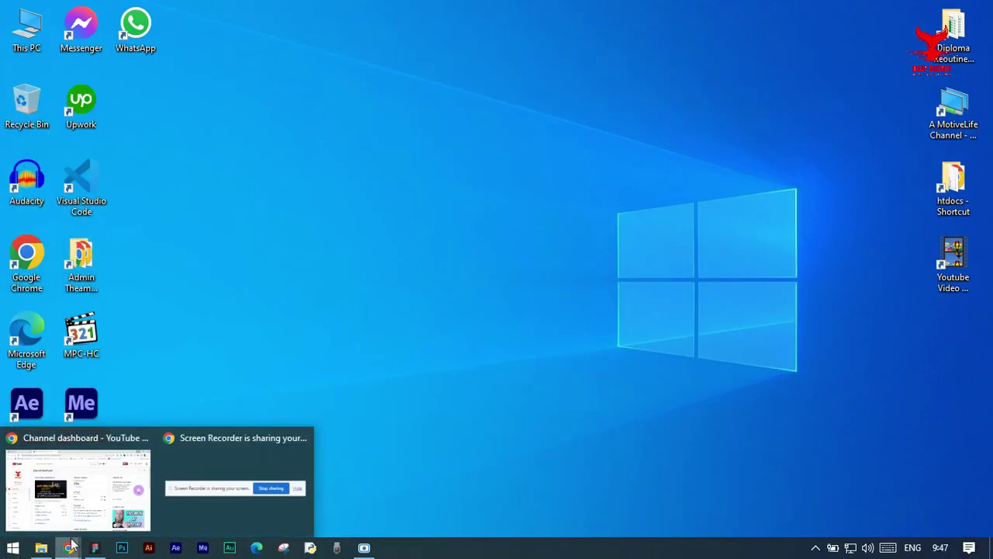
- Restore Chrome and open unDraw's illustration search page from the bookmarks in a new tab
mouse_move(69, 548)
click(77, 487)
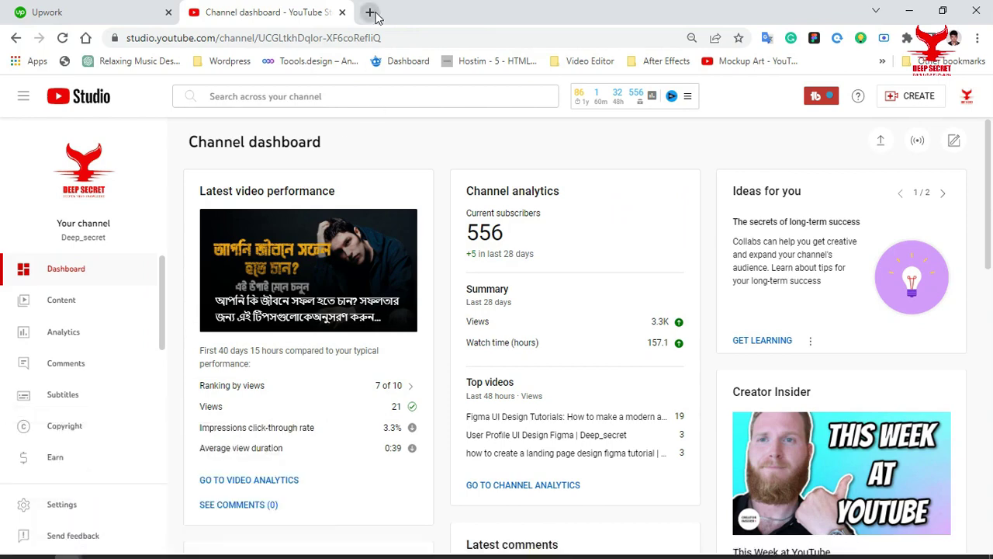
click(369, 12)
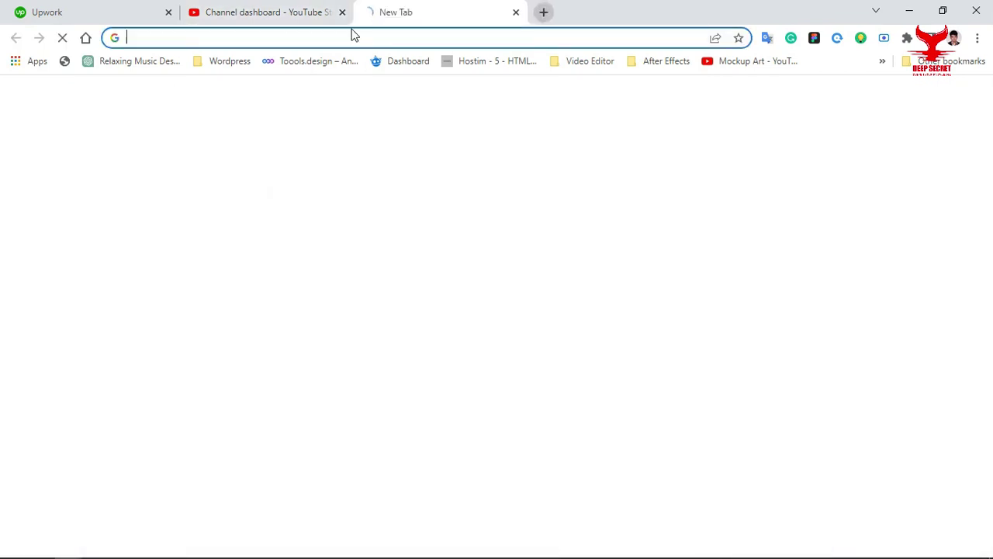
click(882, 62)
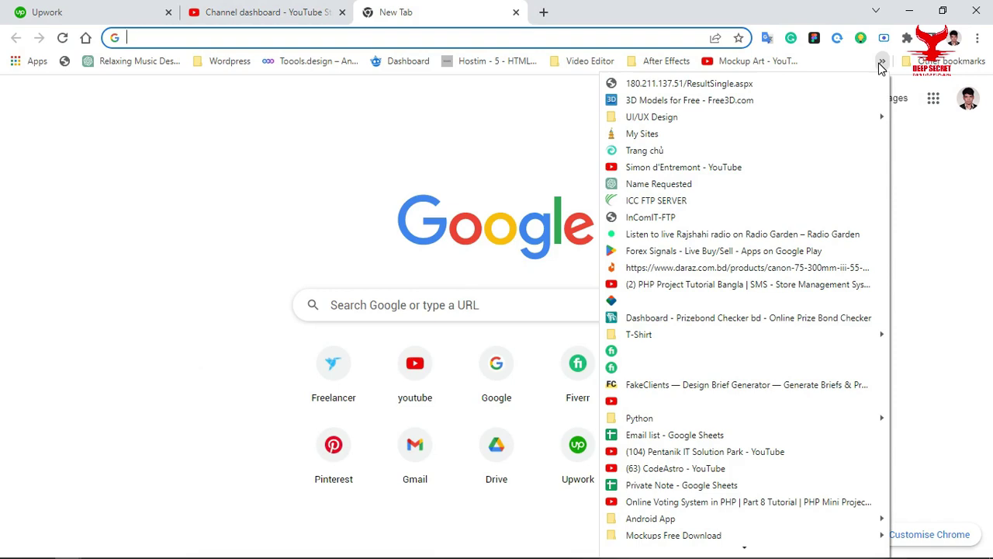
mouse_move(651, 116)
click(350, 118)
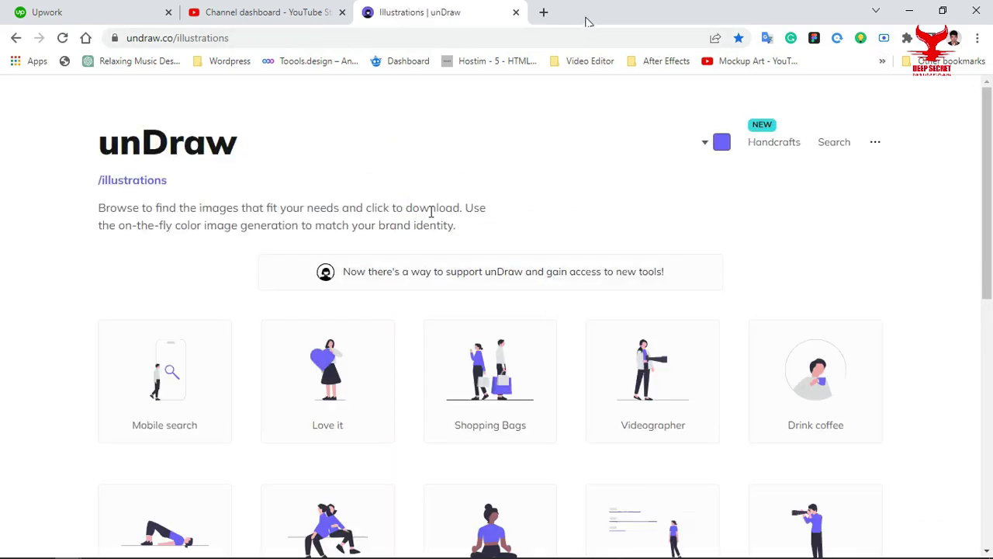
click(832, 144)
- Search unDraw for 'payment' and browse the results
click(379, 286)
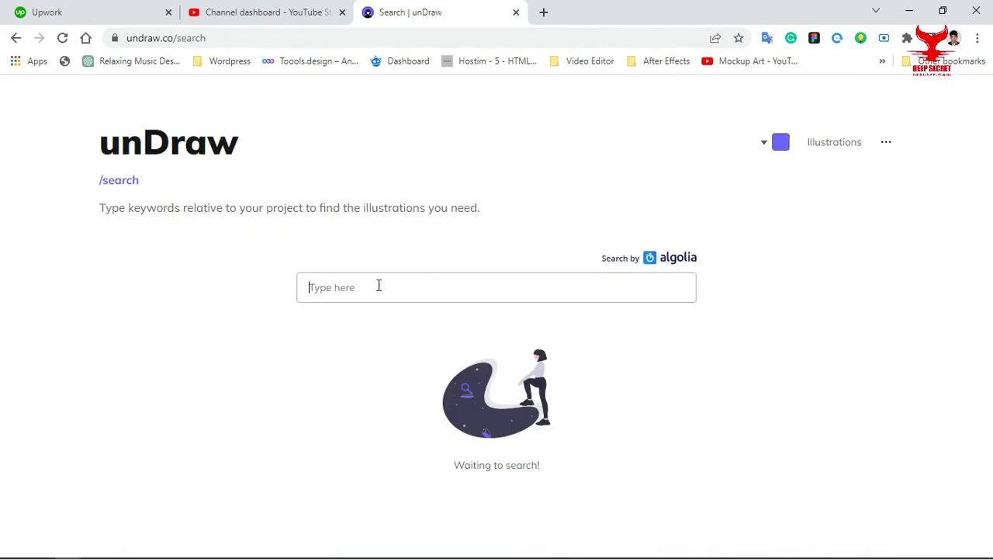
text(p)
key(BackSpace)
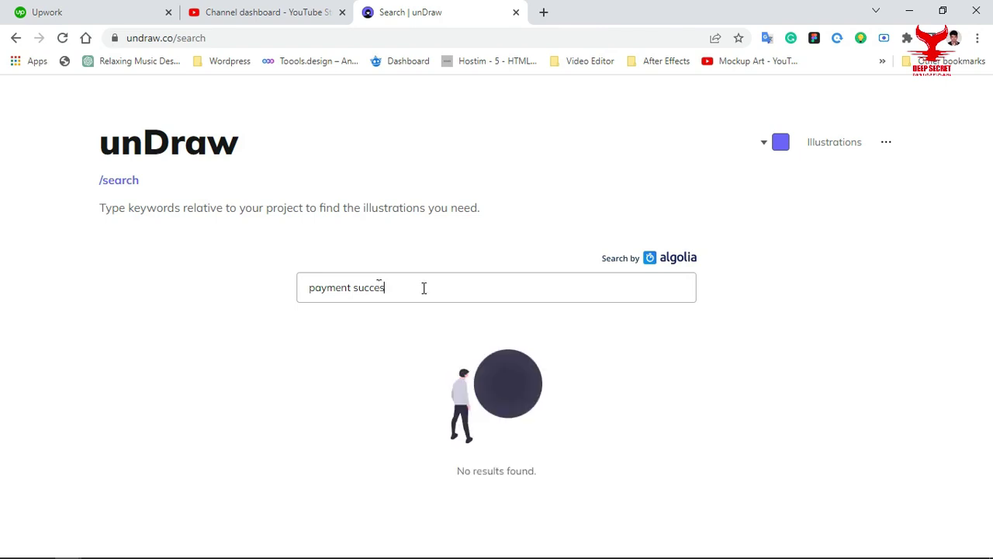
drag(417, 287, 358, 290)
drag(365, 288, 408, 288)
key(BackSpace)
scroll(745, 302, down, 2)
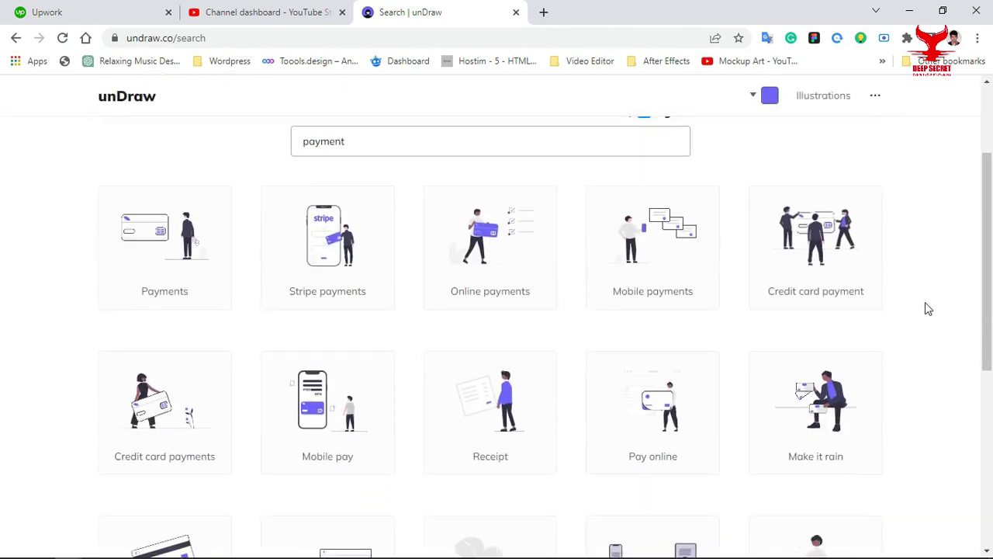
scroll(925, 303, down, 1)
scroll(925, 289, down, 3)
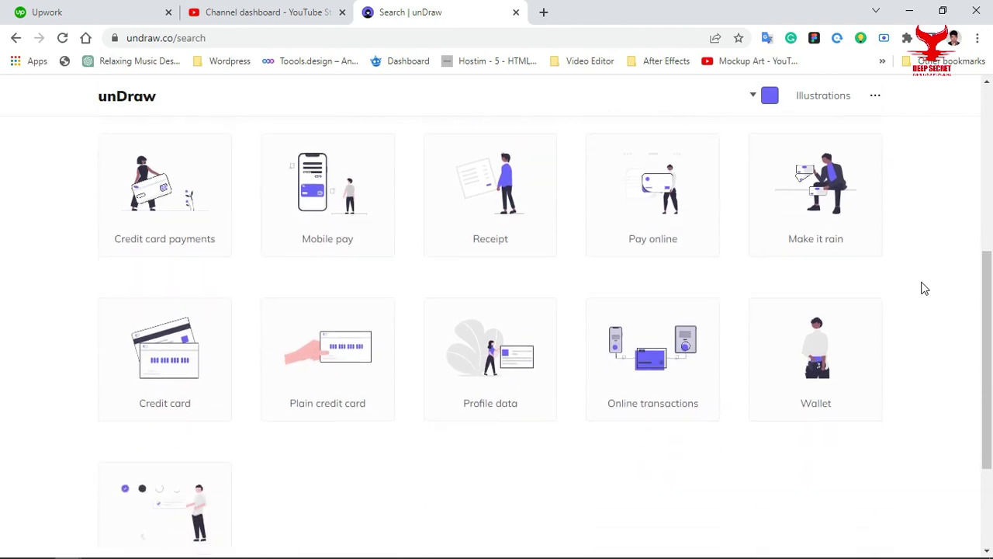
scroll(925, 289, down, 1)
scroll(925, 289, up, 5)
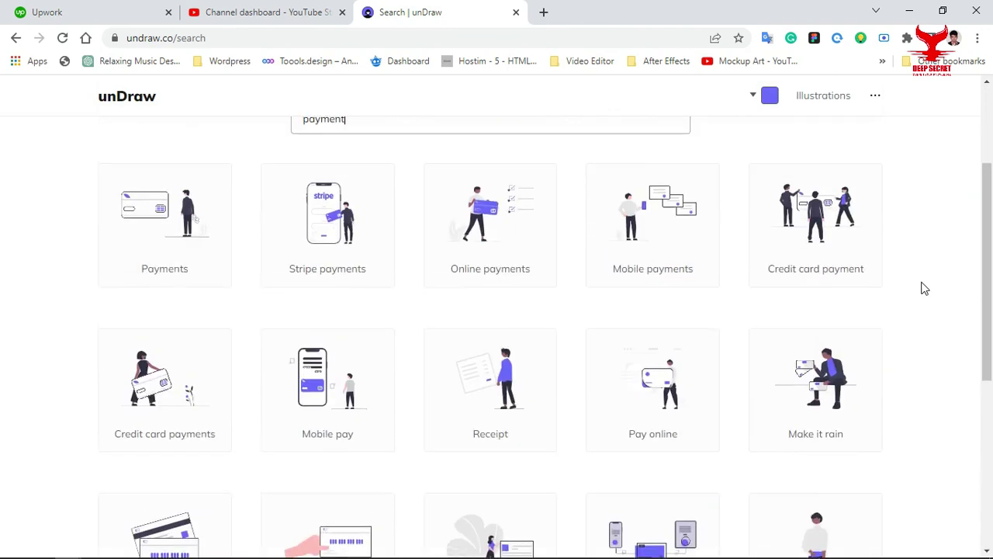
scroll(925, 288, up, 1)
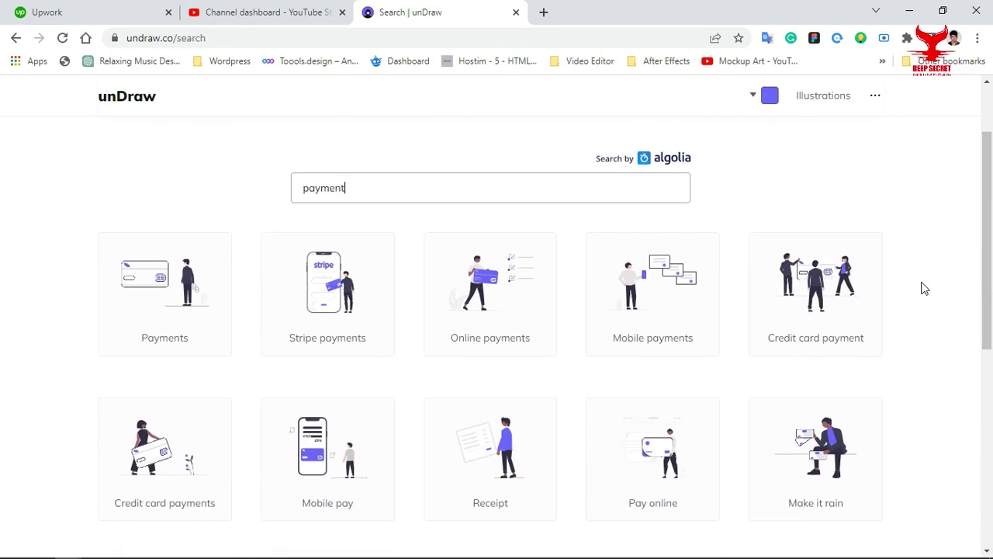
scroll(924, 285, up, 1)
- Search unDraw for 'success' and scroll through the success illustrations
key(ctrl+a)
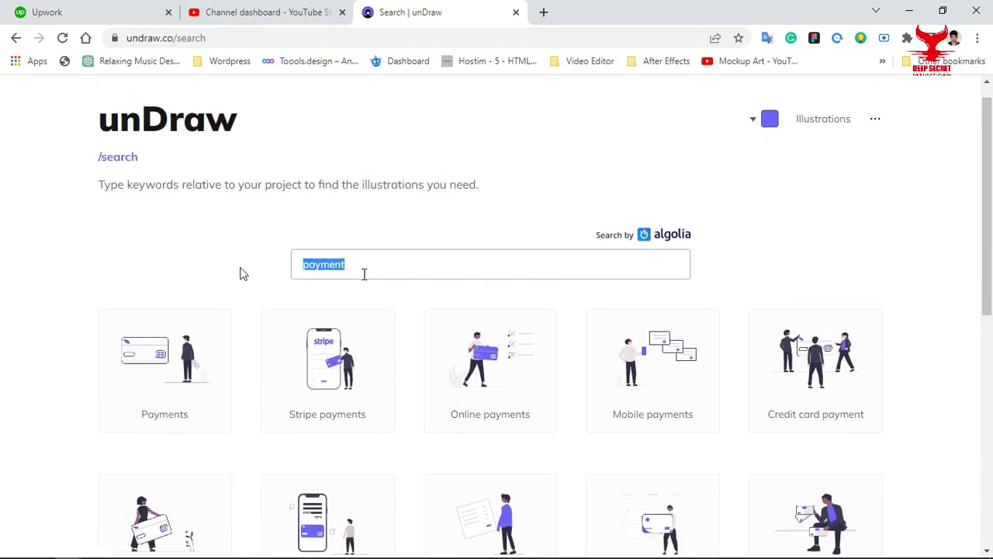
text(success)
scroll(904, 305, down, 3)
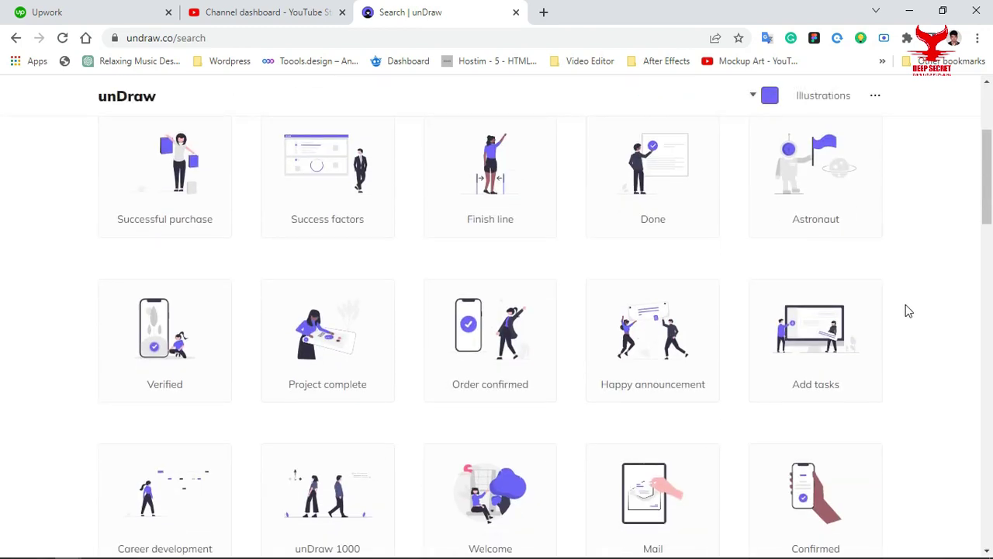
scroll(909, 310, down, 1)
scroll(909, 310, down, 2)
scroll(908, 310, down, 2)
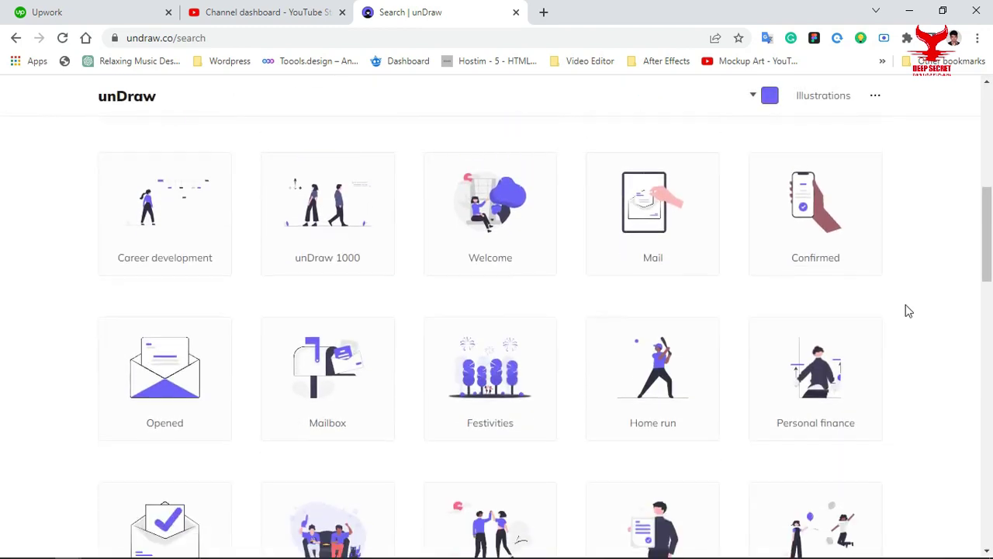
scroll(909, 310, down, 1)
scroll(909, 311, down, 2)
scroll(908, 310, down, 2)
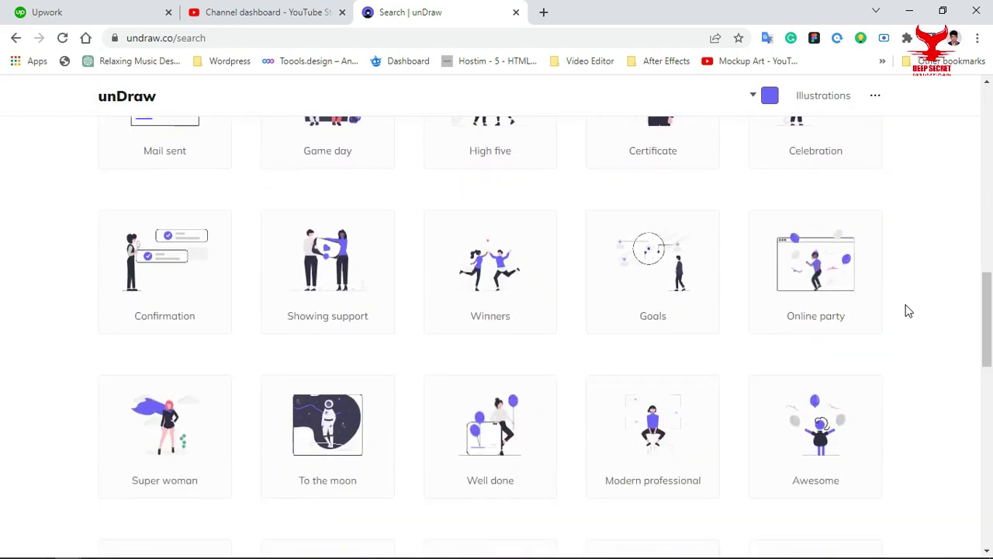
scroll(909, 311, down, 2)
scroll(909, 311, down, 1)
scroll(909, 310, down, 3)
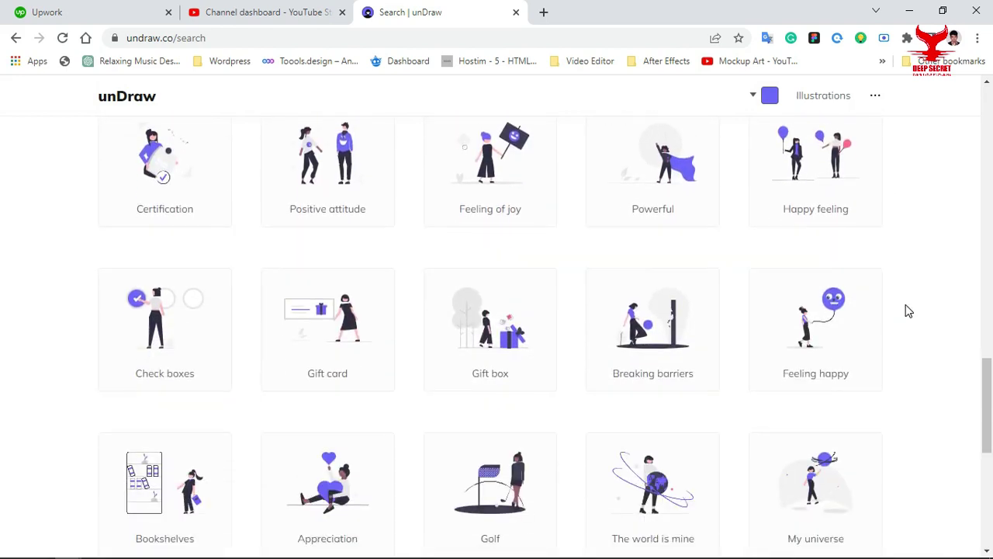
scroll(909, 310, down, 1)
scroll(906, 310, down, 1)
scroll(907, 310, down, 2)
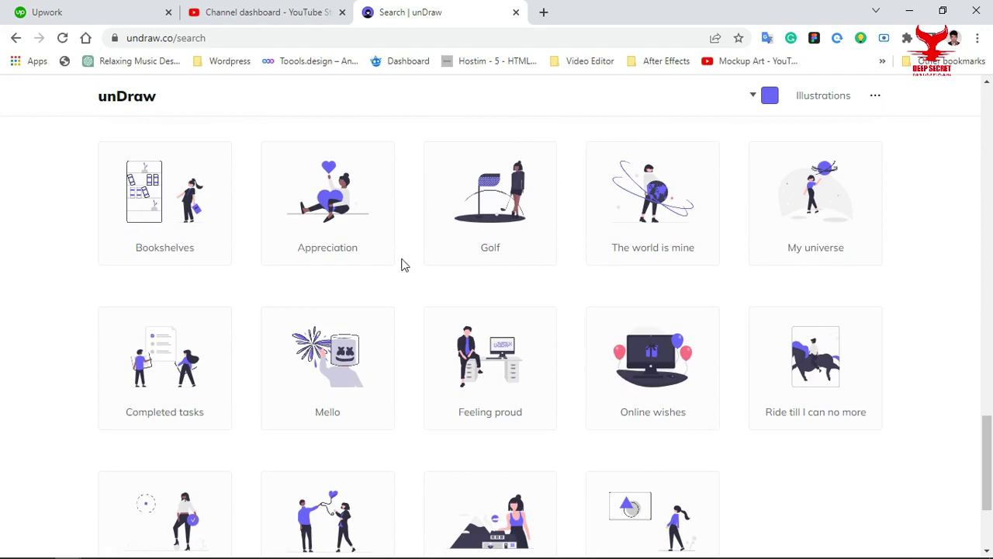
scroll(436, 442, down, 2)
scroll(727, 410, up, 3)
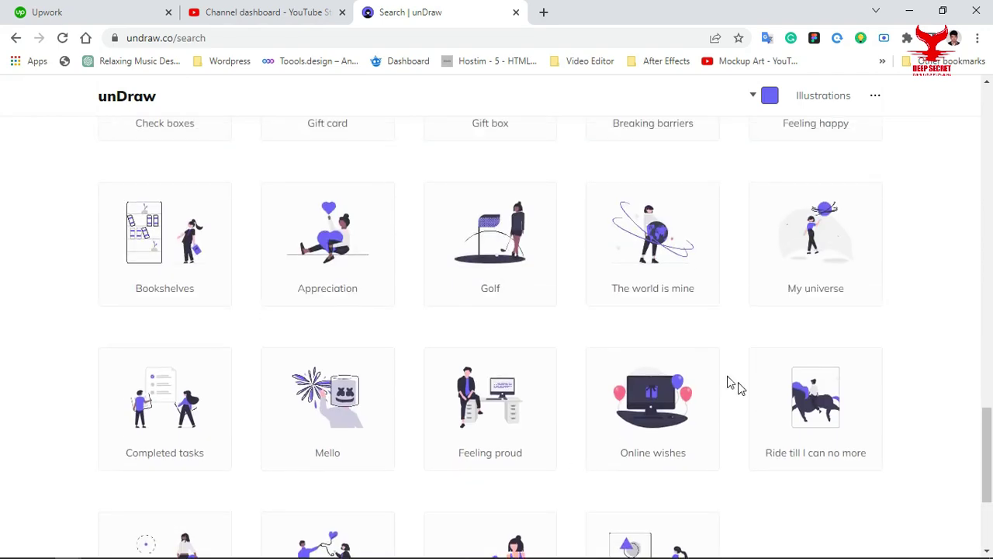
- Compare with the Figma reference illustration, then scan the success results again
click(95, 551)
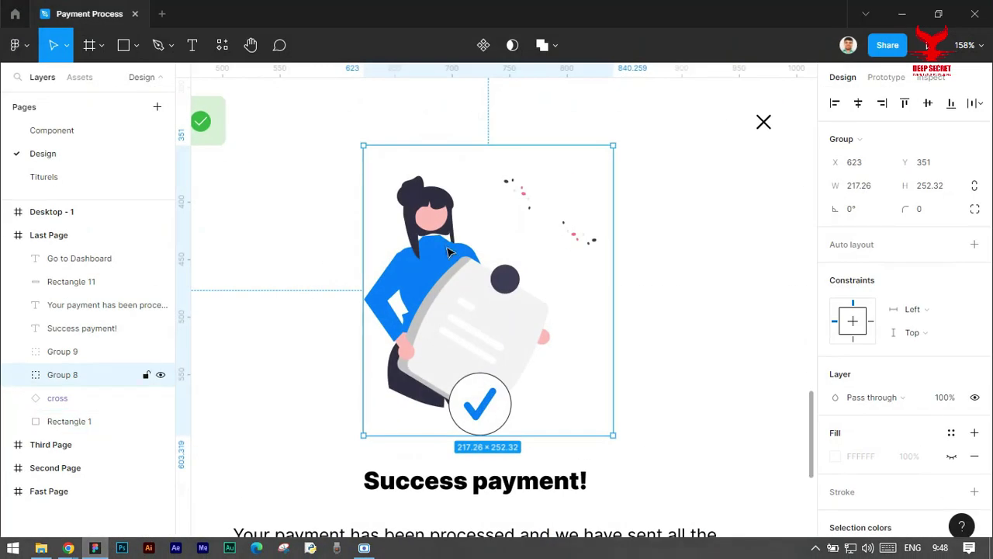
click(902, 14)
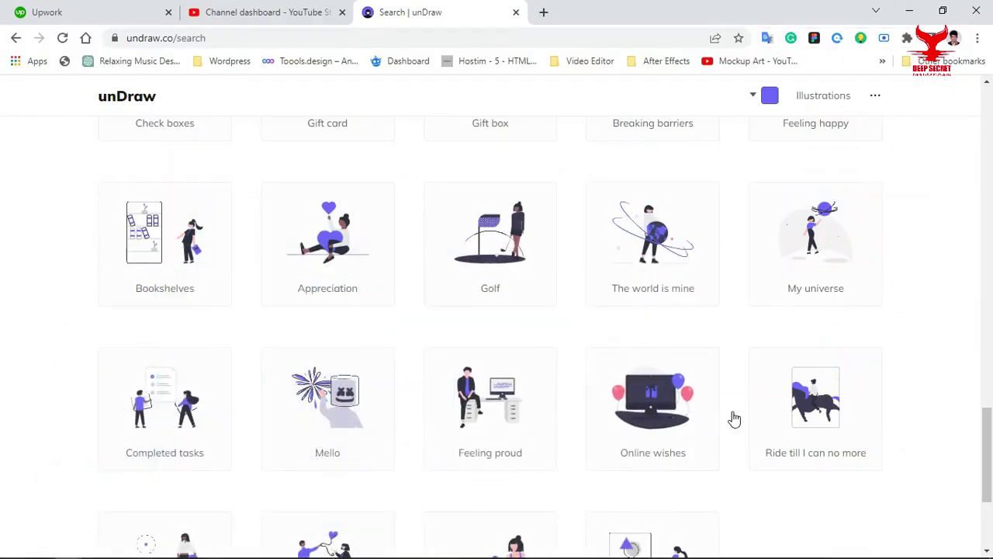
scroll(732, 417, down, 3)
scroll(838, 409, up, 2)
scroll(834, 407, up, 4)
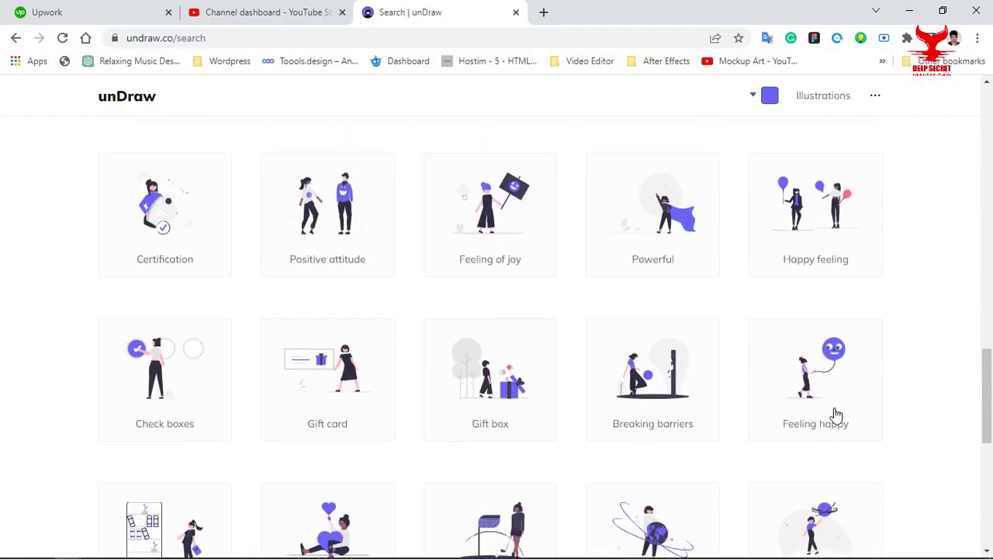
scroll(834, 411, up, 1)
scroll(835, 415, up, 2)
scroll(834, 415, up, 1)
scroll(230, 435, down, 1)
scroll(173, 268, down, 2)
- Download the Certification illustration as an SVG to the Desktop and minimize Chrome
click(173, 268)
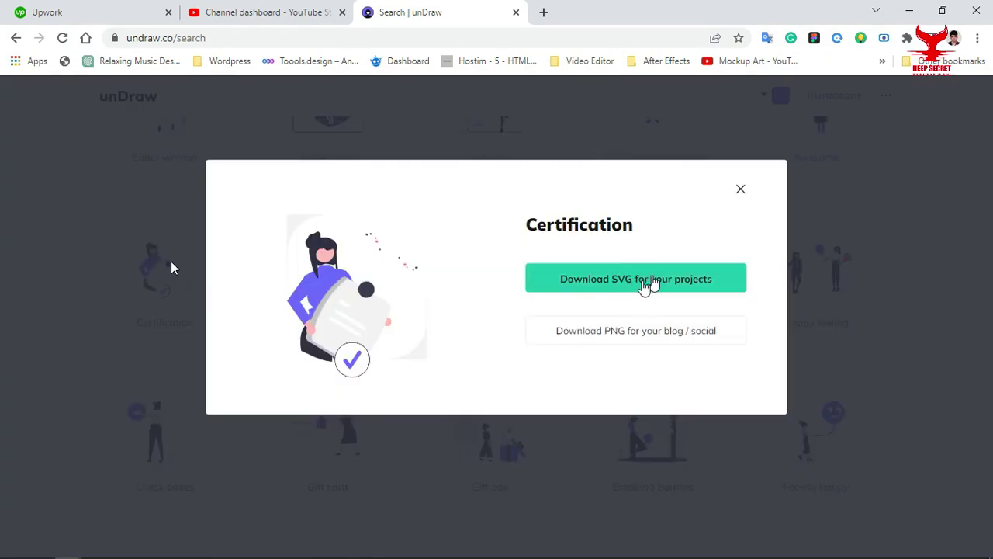
click(646, 284)
scroll(82, 202, up, 2)
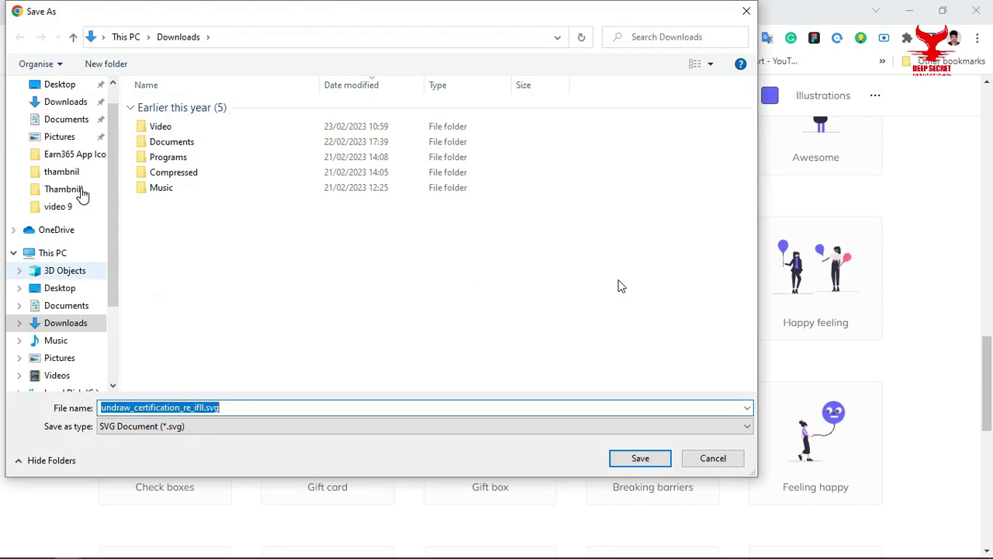
scroll(82, 194, up, 1)
click(58, 113)
click(641, 458)
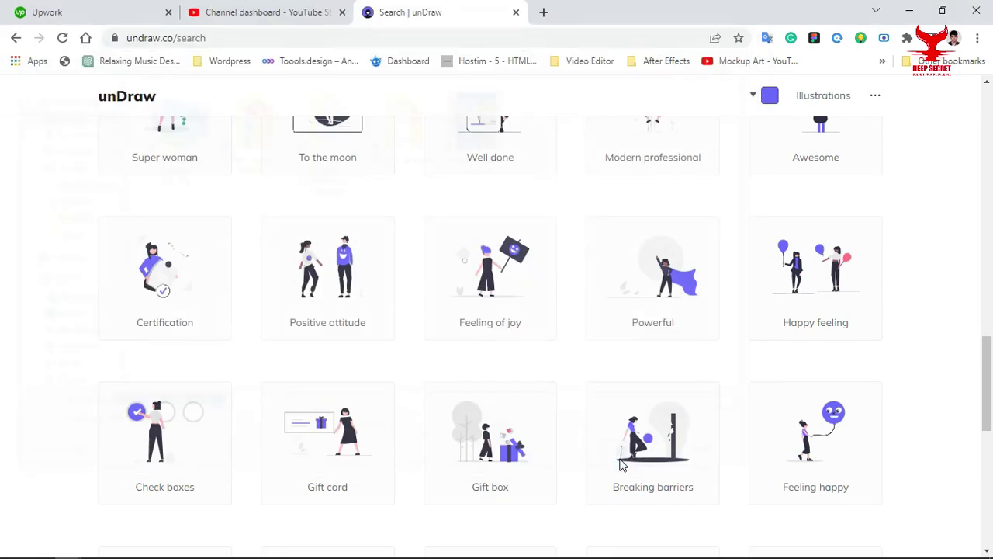
click(908, 11)
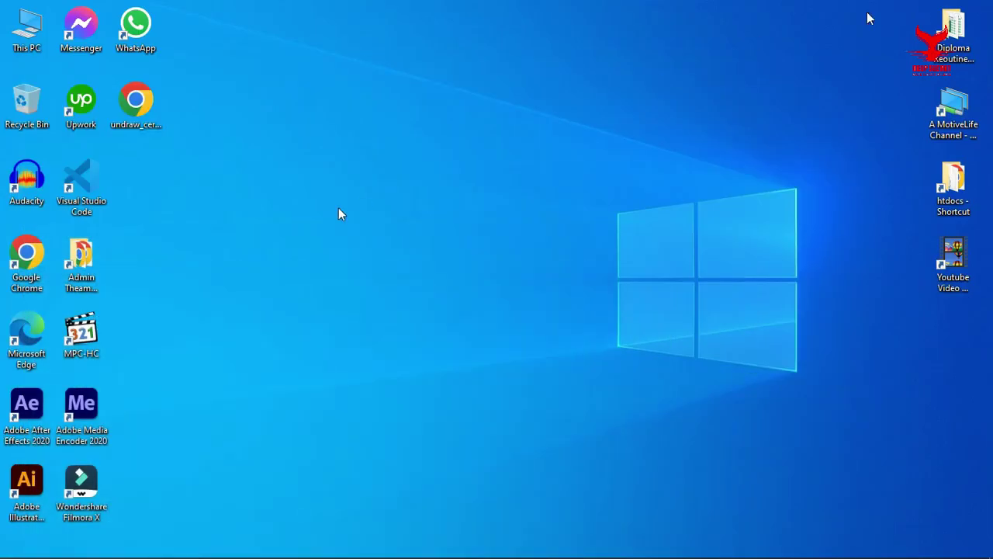
- Paste the Certification SVG onto the Titurels page, centred in the card's upper half
click(135, 105)
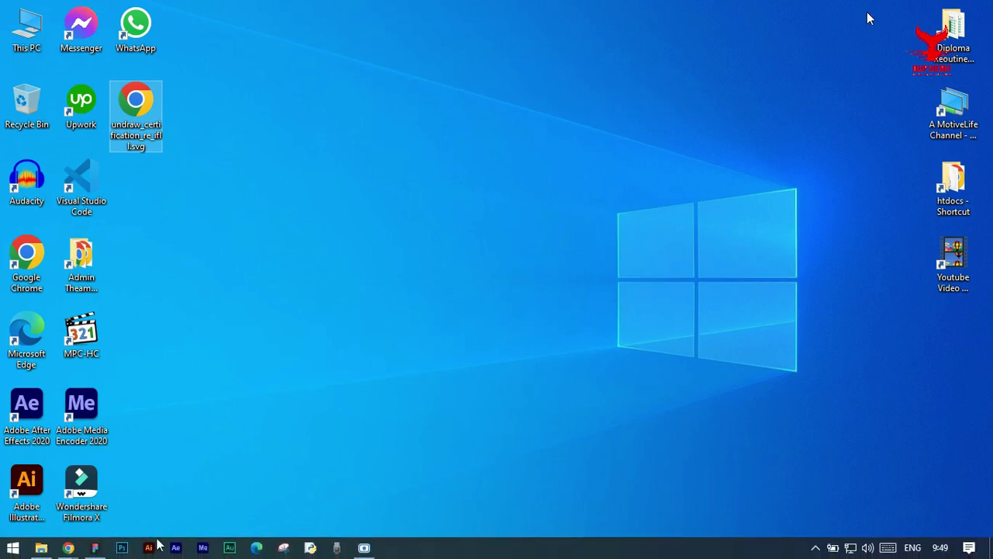
click(96, 548)
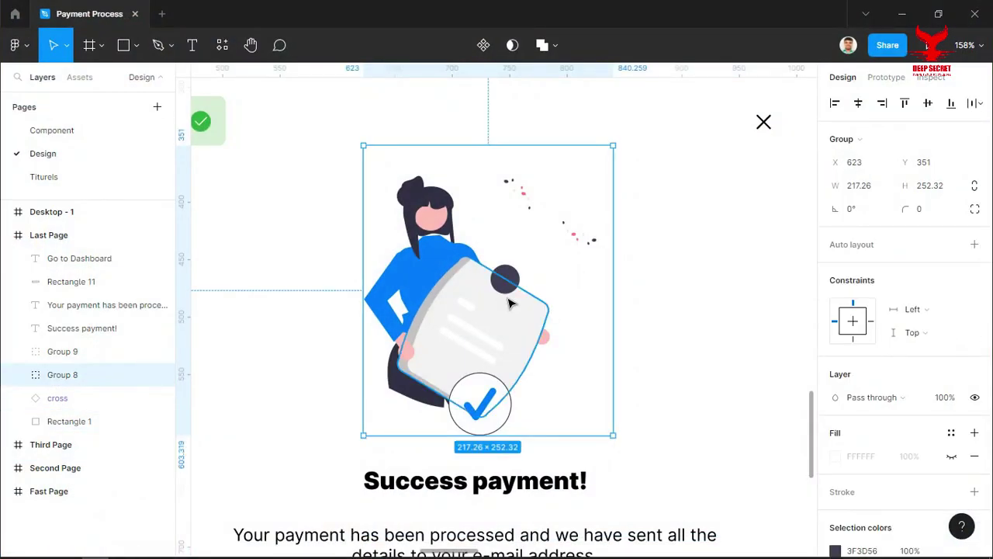
click(60, 177)
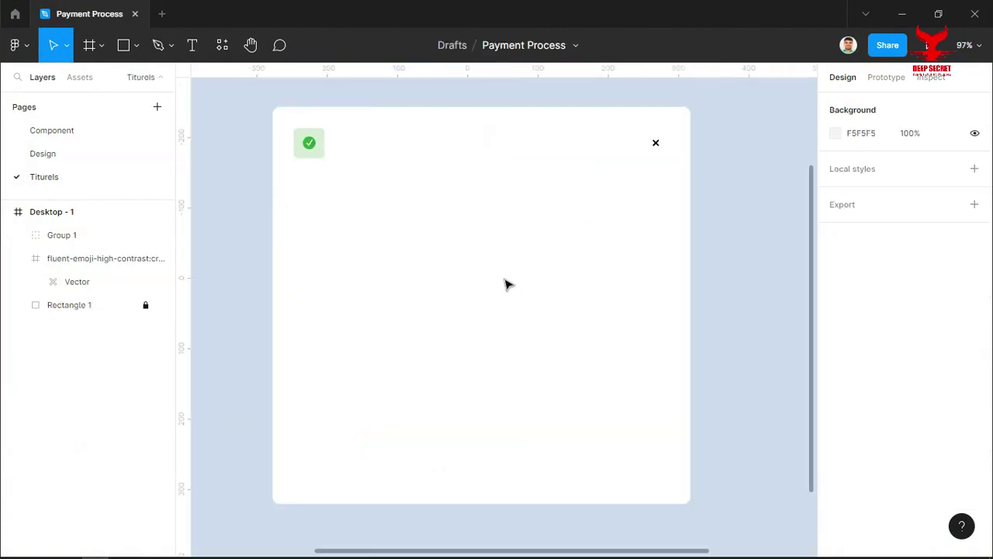
key(ctrl+v)
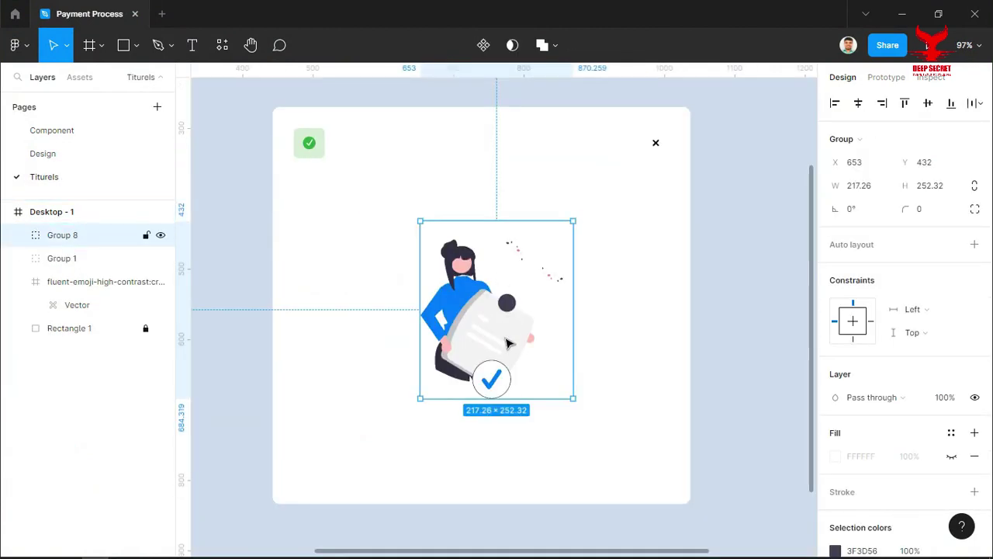
drag(503, 336, 492, 278)
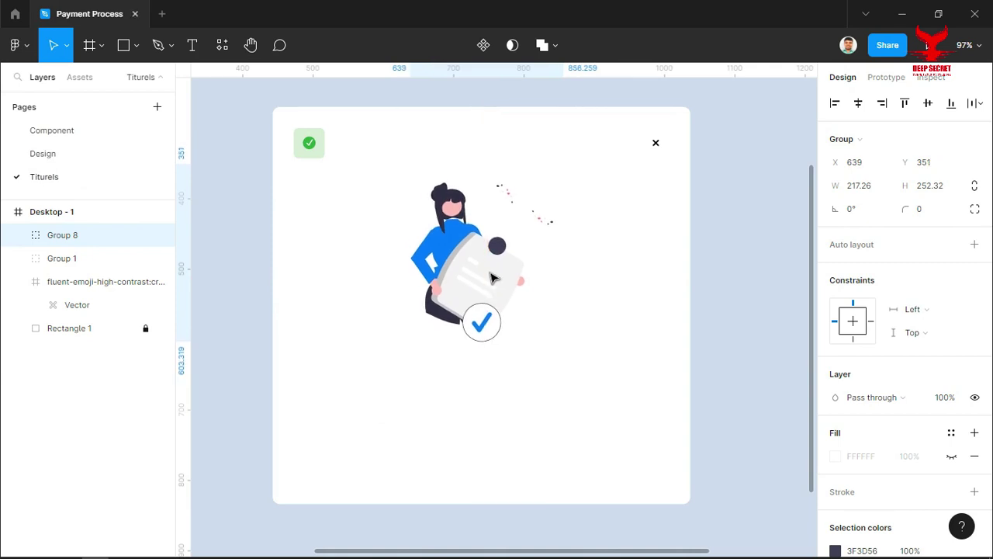
click(707, 284)
mouse_move(678, 333)
mouse_down()
mouse_move(656, 290)
mouse_move(660, 300)
mouse_up()
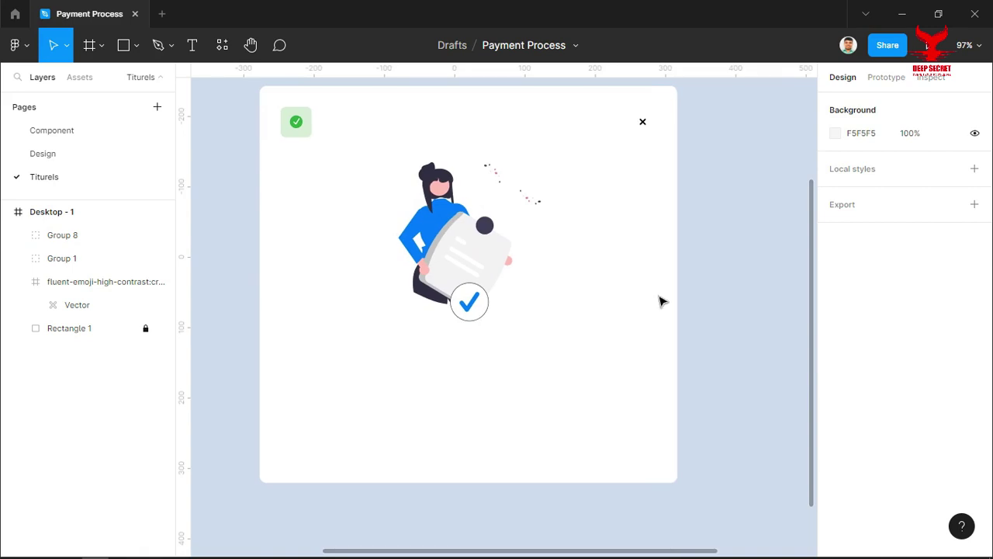
drag(605, 314, 615, 321)
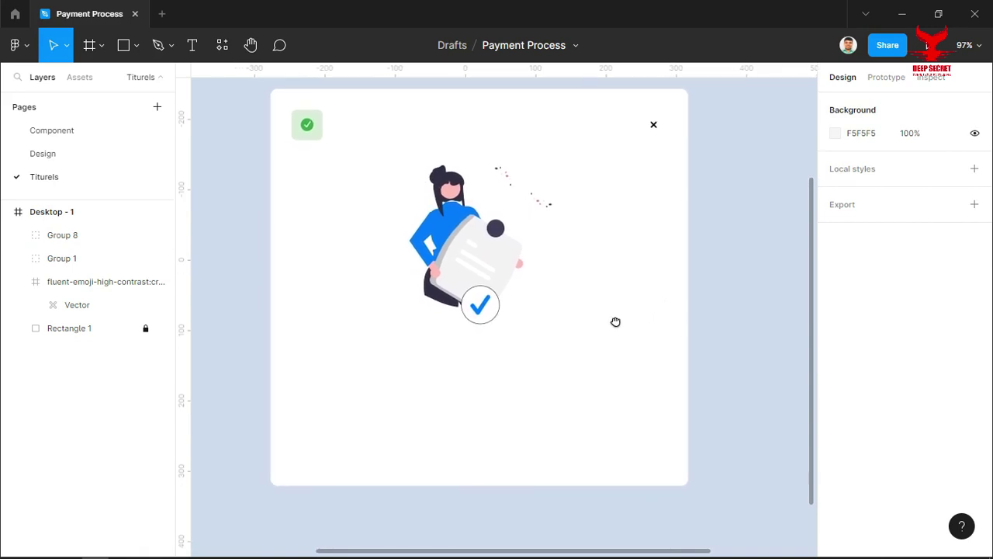
- Add 'Success Payment' text below the illustration in Black weight at size 21
click(192, 45)
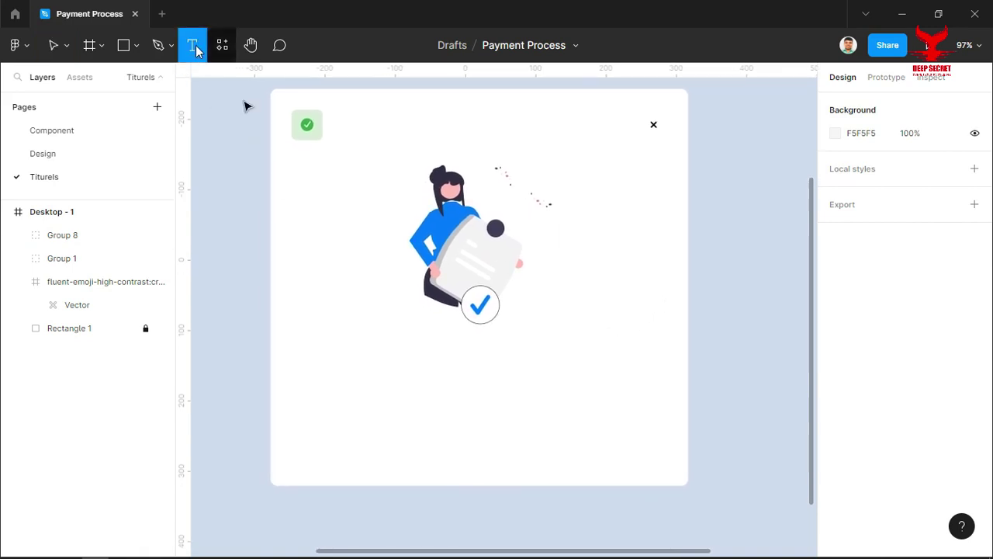
click(409, 386)
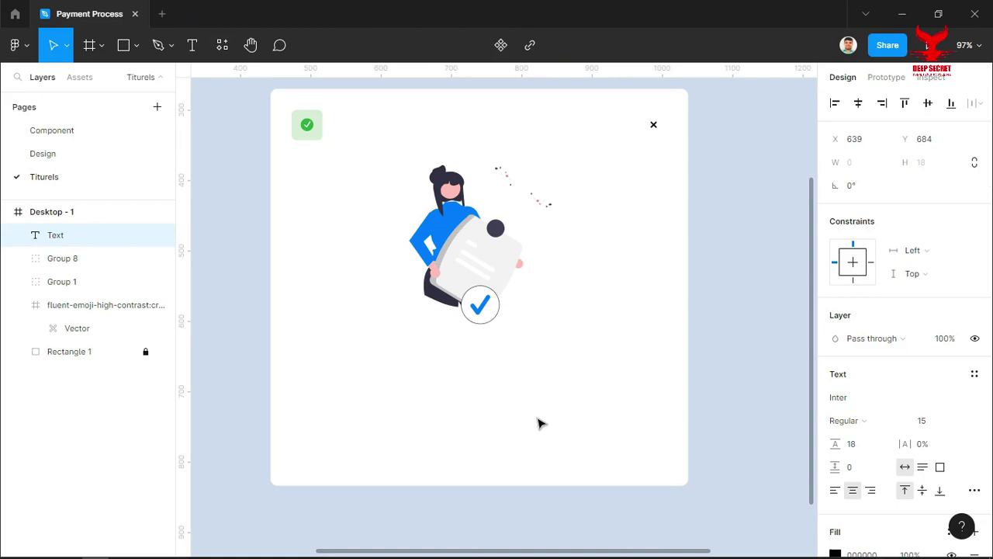
text(Success)
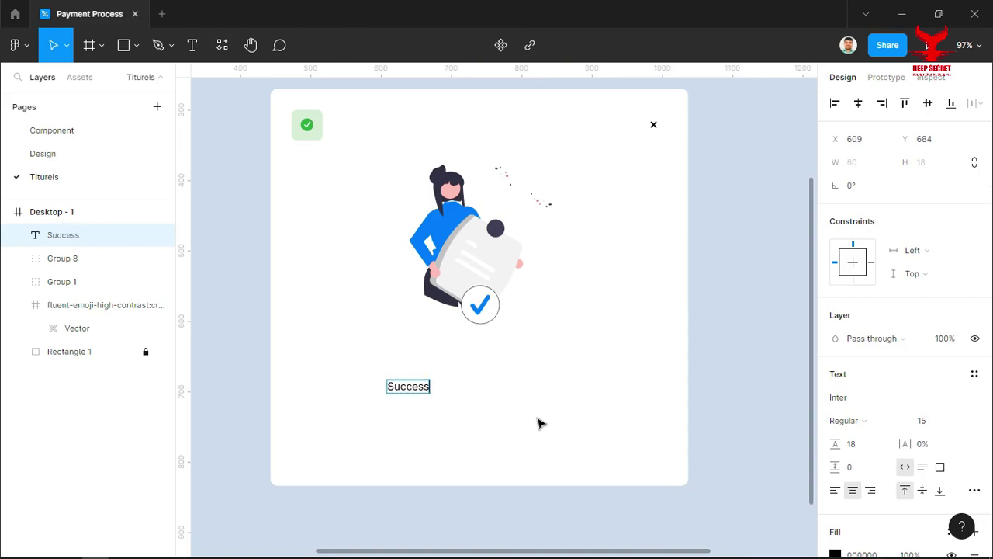
text( Payment)
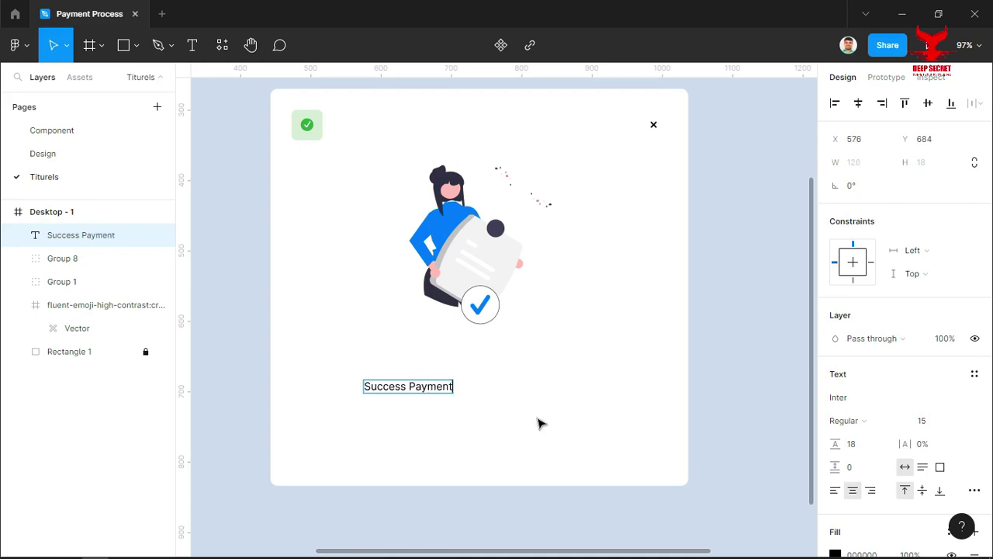
key(Escape)
mouse_move(408, 382)
mouse_down()
mouse_move(477, 361)
mouse_move(467, 354)
mouse_up()
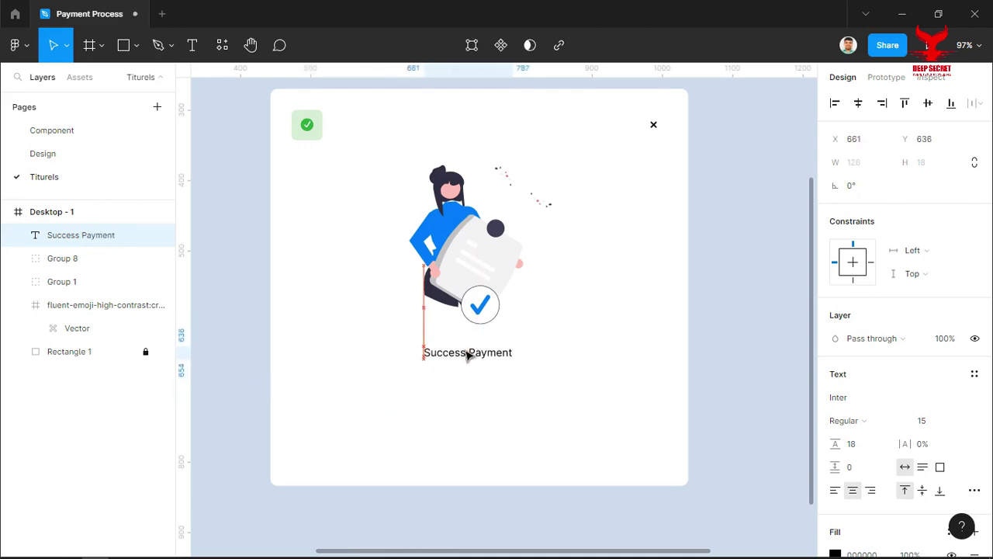
scroll(930, 376, down, 3)
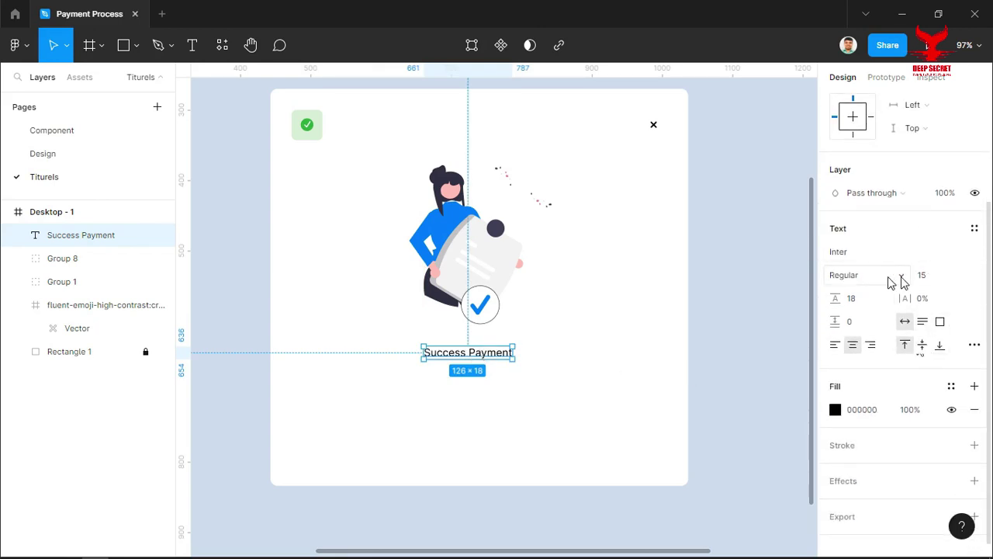
click(902, 282)
click(877, 337)
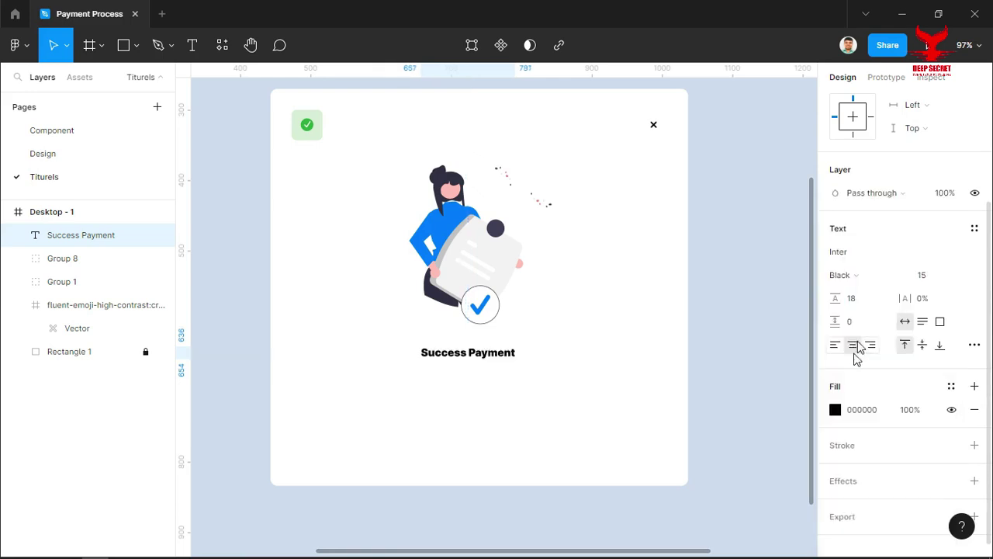
click(934, 277)
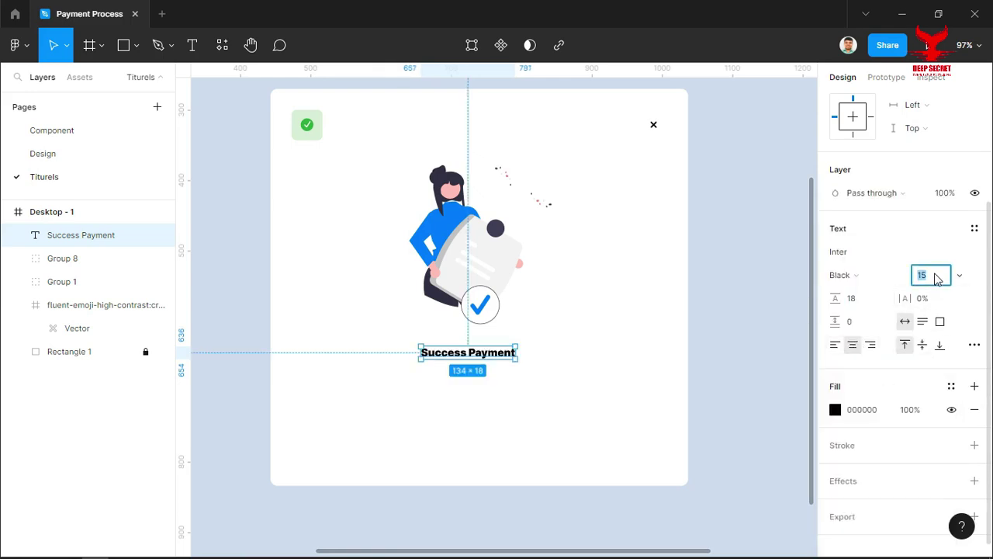
text(21)
key(Return)
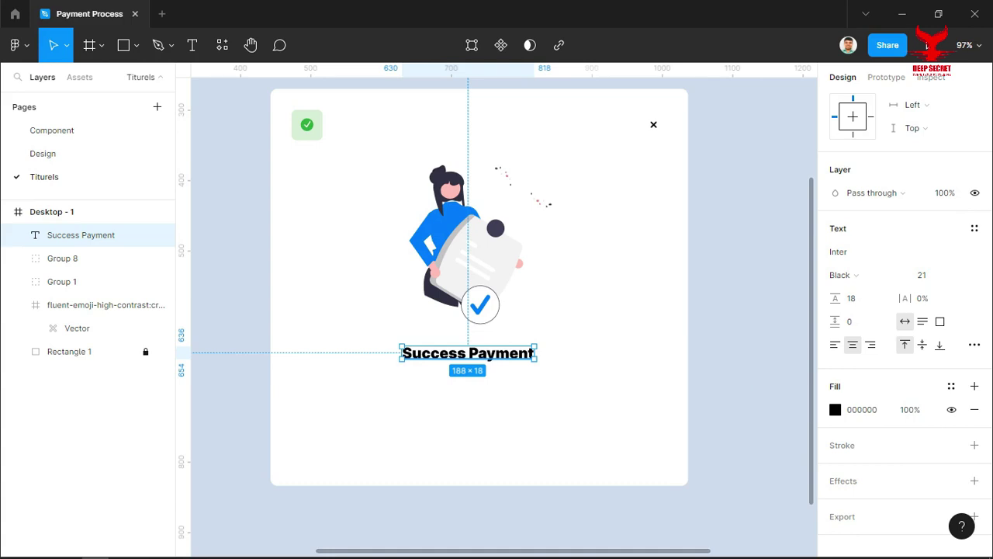
- Centre the heading horizontally on the card, just beneath the illustration
click(636, 419)
scroll(501, 346, up, 3)
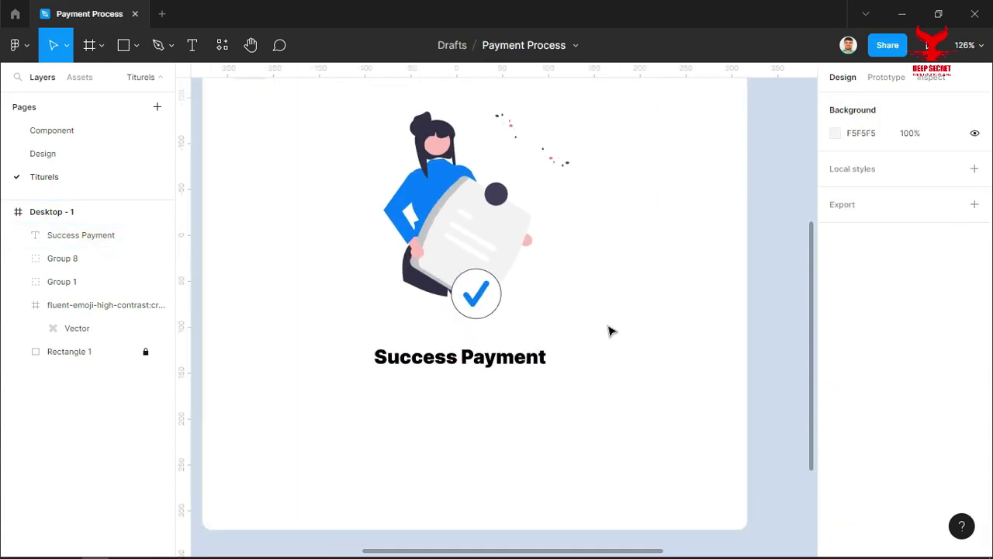
mouse_move(479, 364)
mouse_down()
mouse_move(452, 364)
mouse_move(479, 487)
mouse_move(471, 488)
mouse_move(494, 485)
mouse_up()
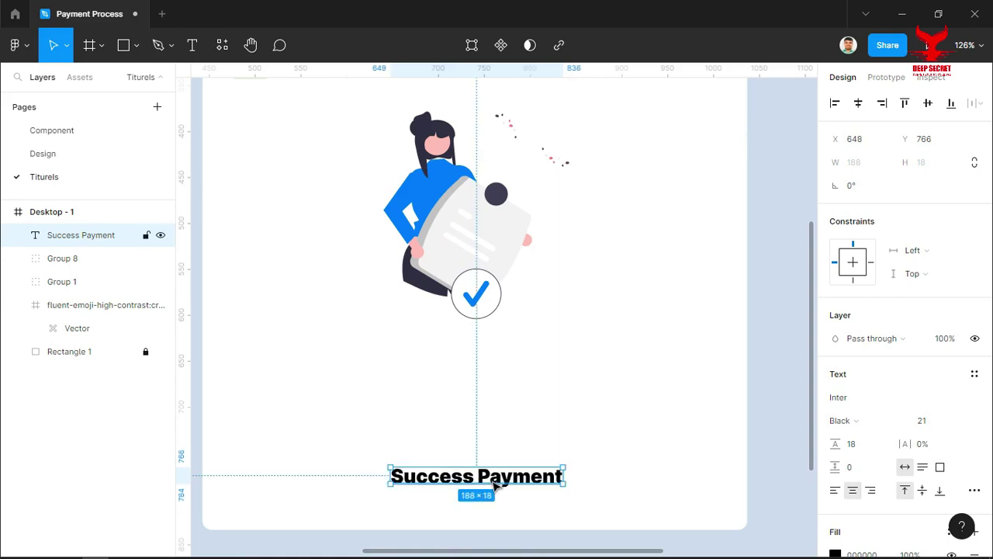
click(859, 104)
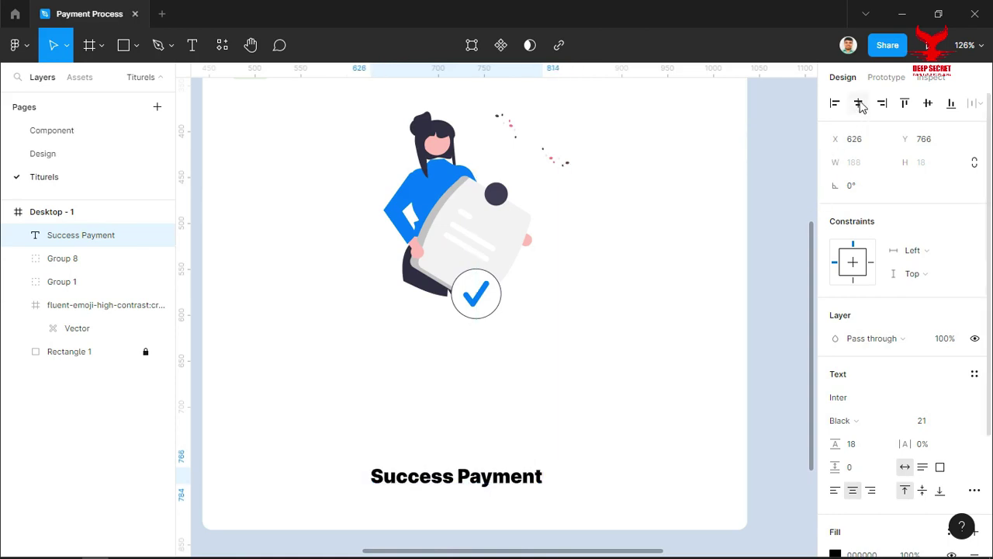
click(669, 418)
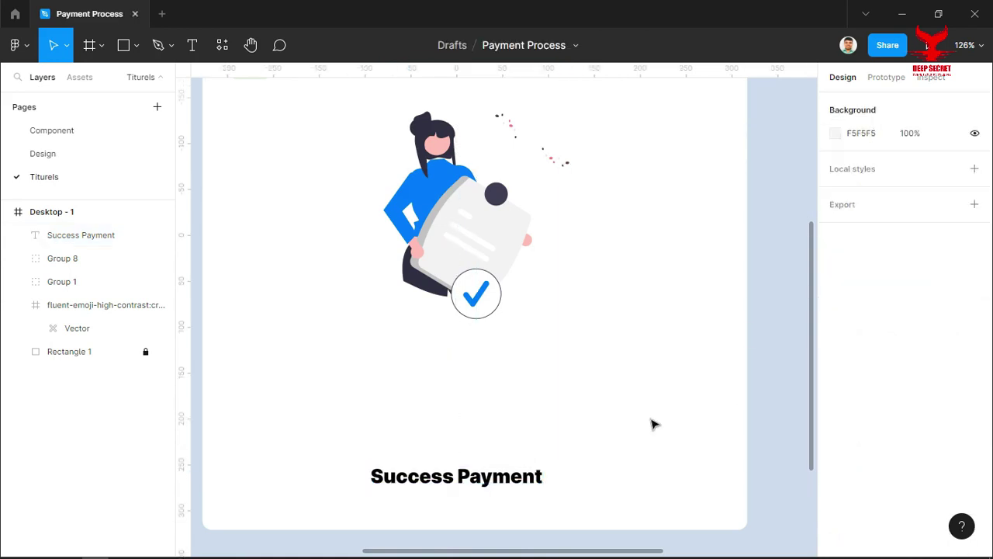
drag(496, 487, 496, 394)
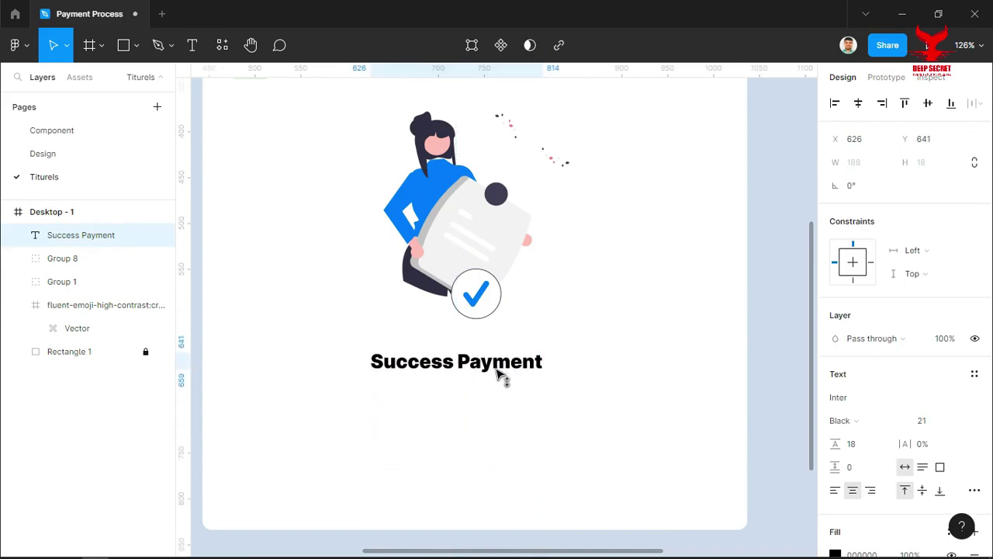
drag(496, 394, 497, 366)
click(613, 327)
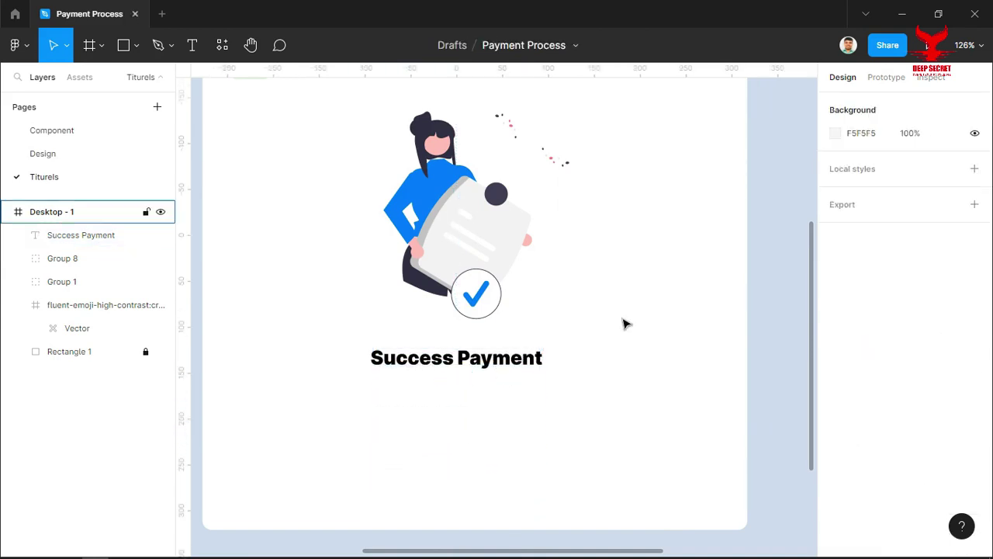
scroll(639, 240, down, 2)
drag(639, 215, 637, 218)
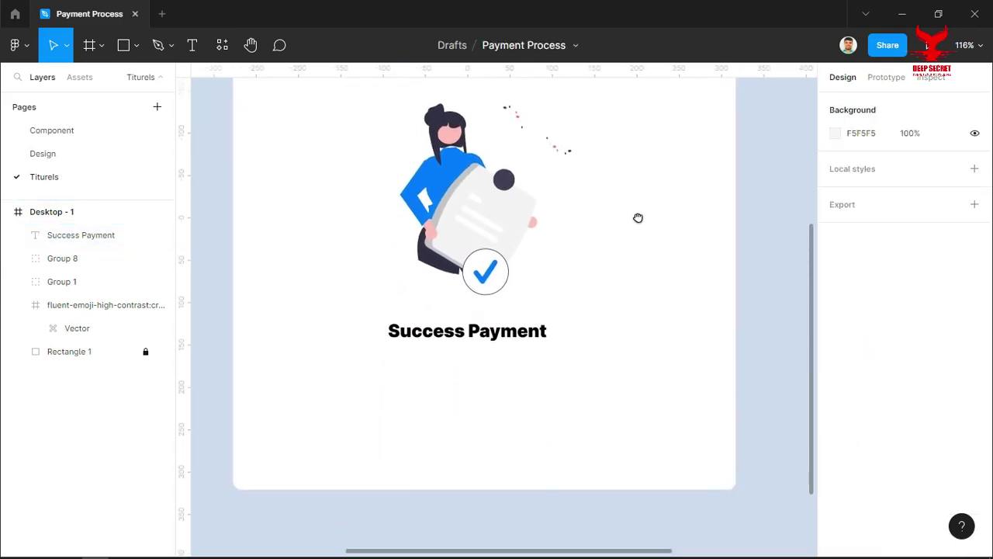
- Start a new text box below the heading in Regular weight at size 15
click(543, 332)
click(546, 363)
click(193, 45)
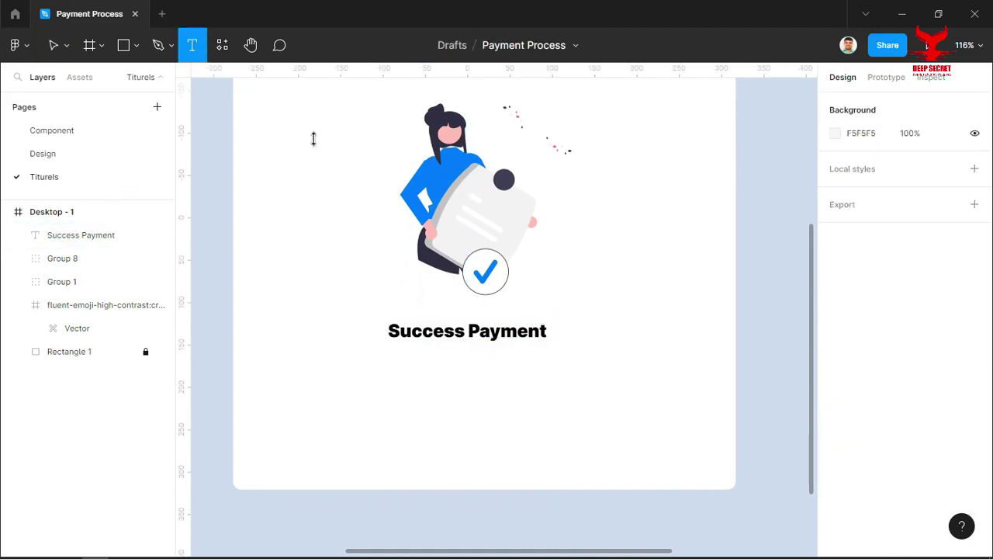
click(333, 402)
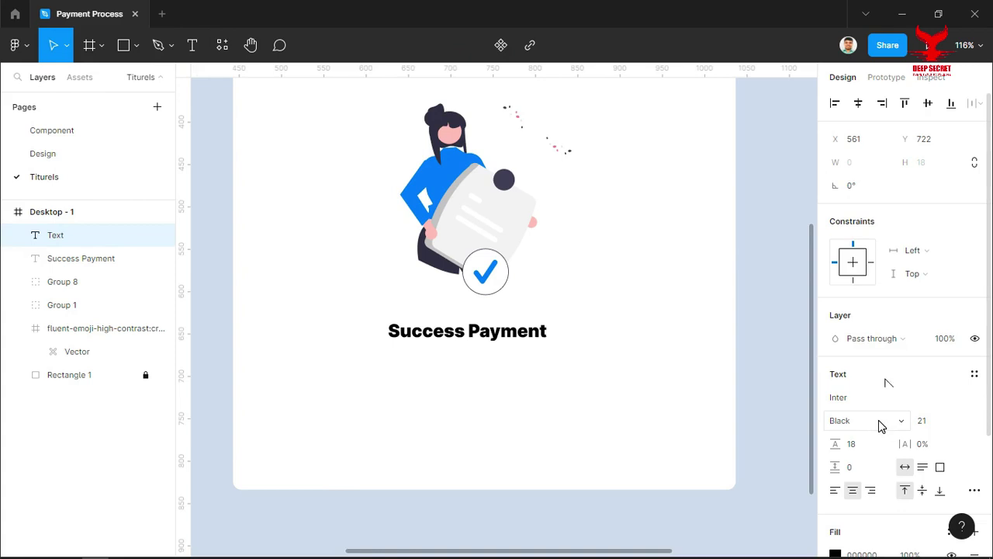
click(881, 426)
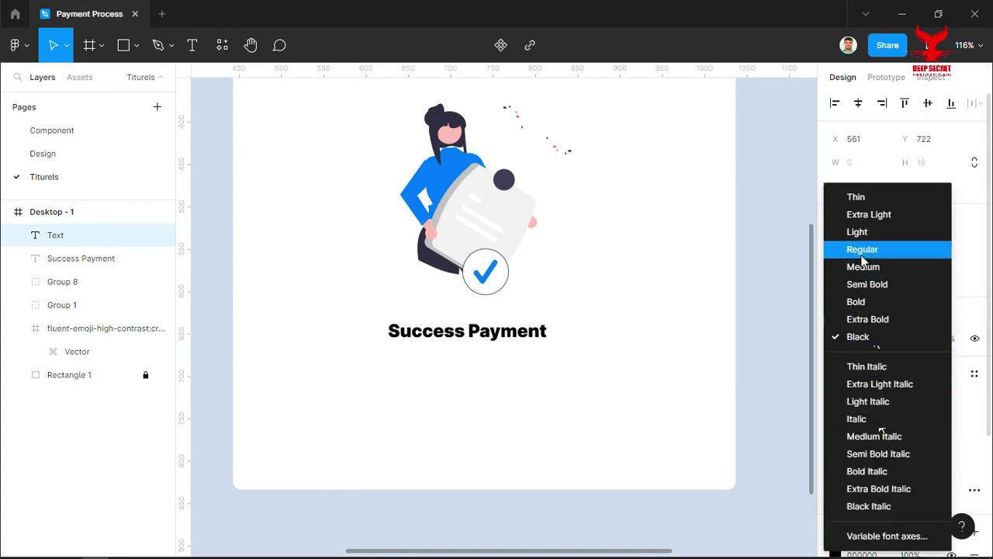
click(862, 255)
click(922, 422)
key(Return)
text(Y)
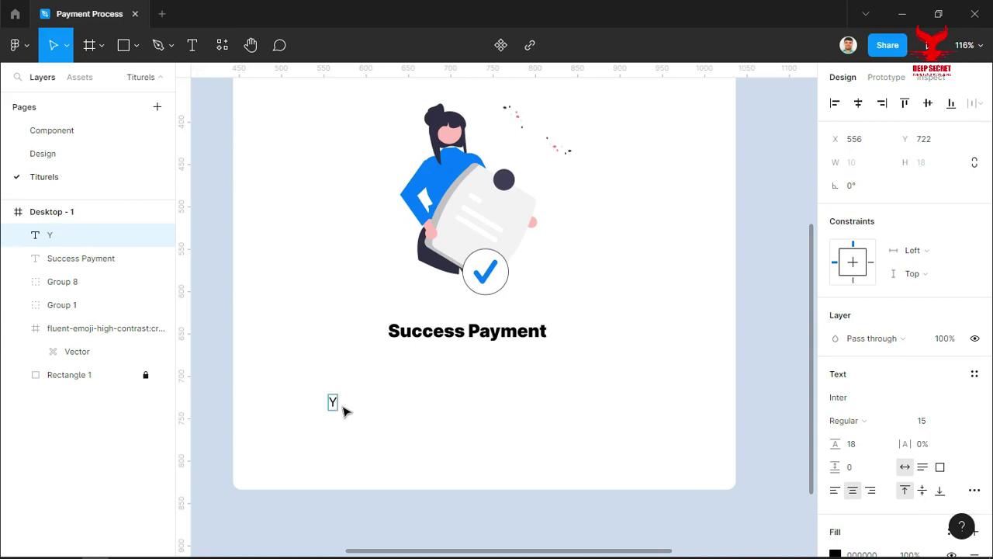
- Type the payment-processed message, with 'your e-mail address' on a second line
text(our)
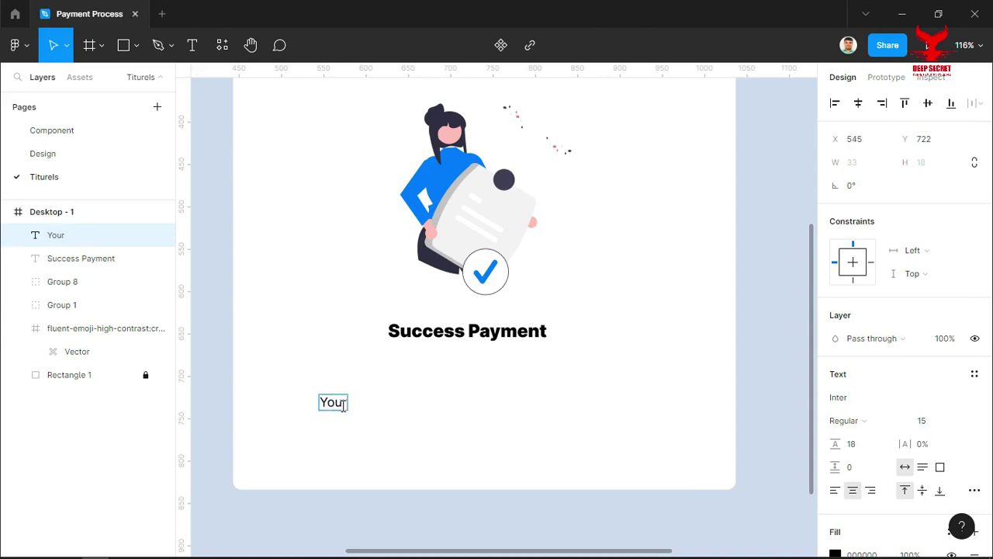
text( Payment)
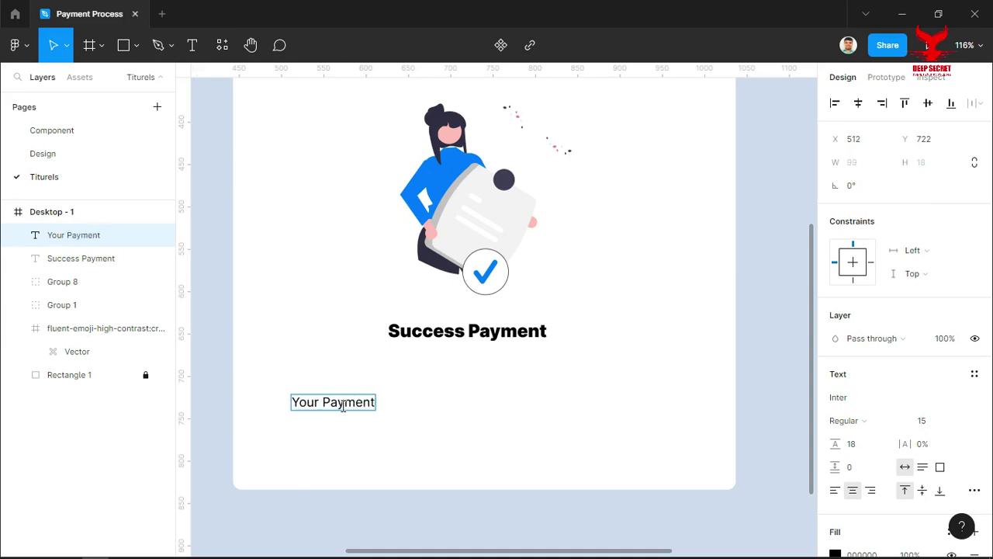
text( hasbeed)
key(BackSpace)
text(n )
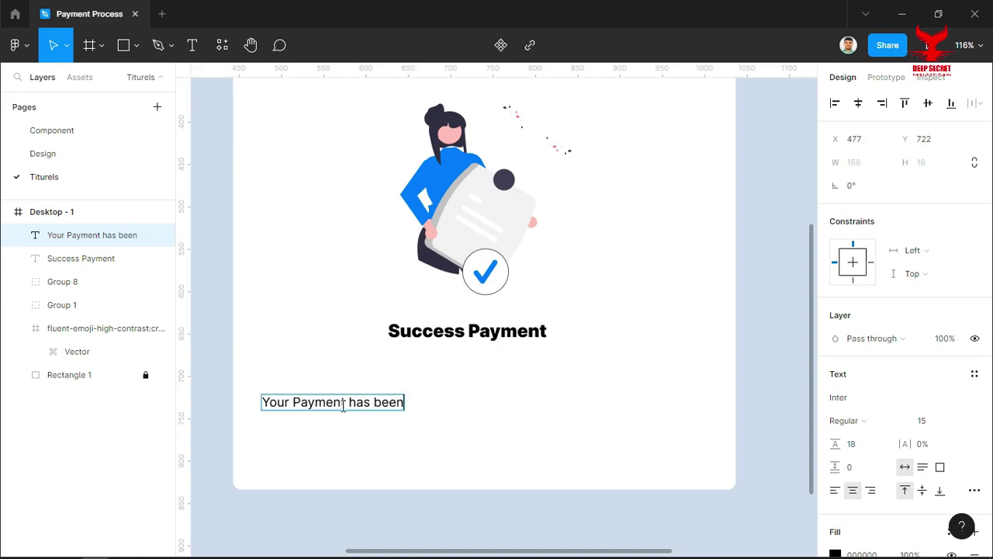
text(pro)
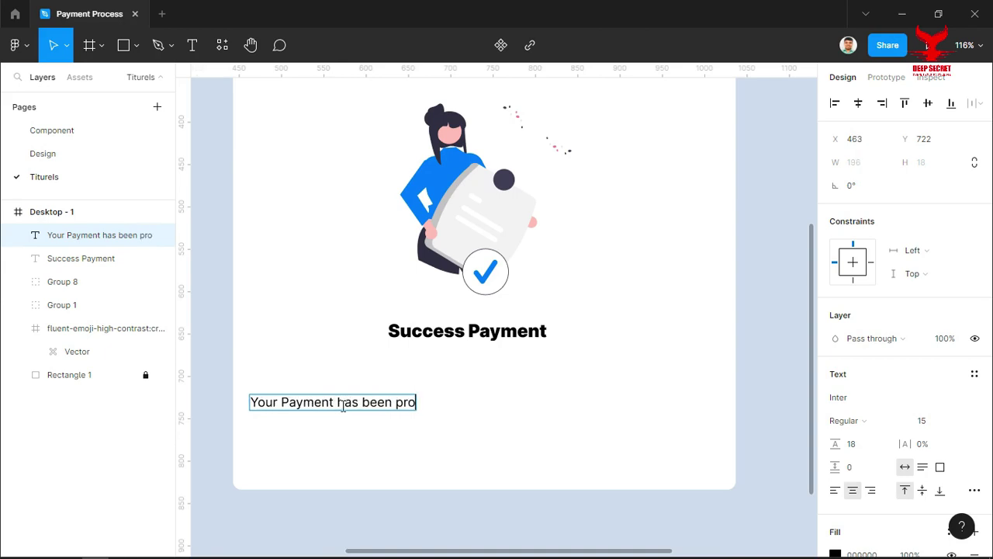
text(cessed and we)
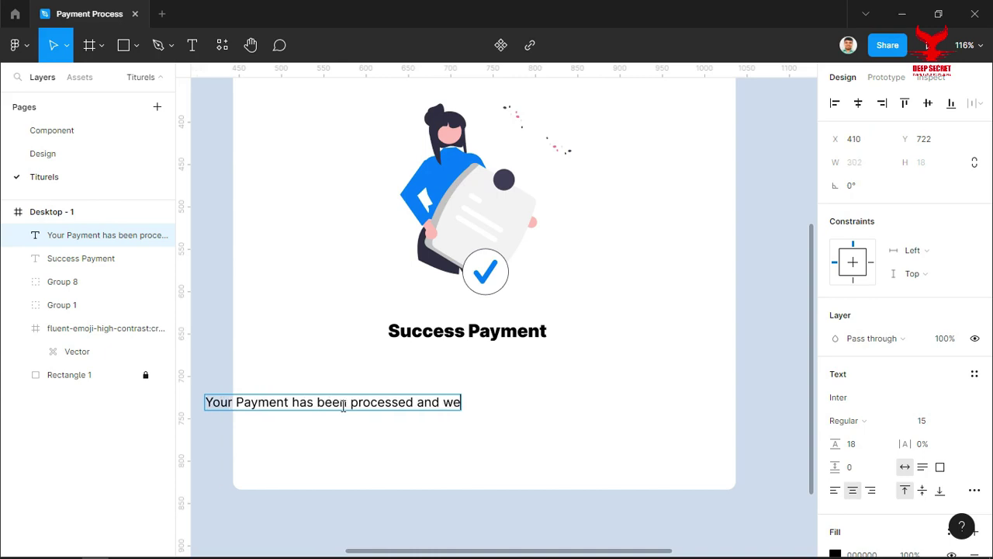
text( have)
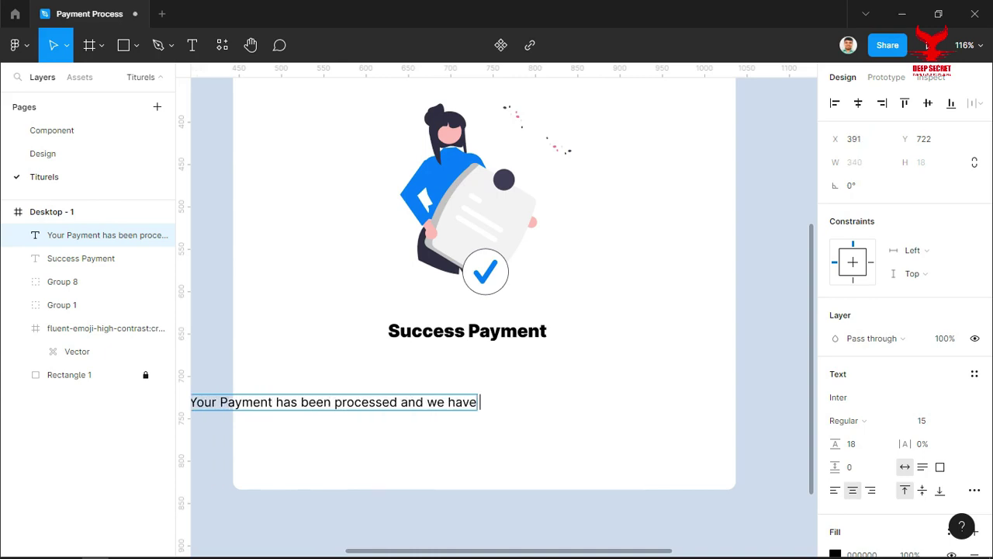
text( sent all The details)
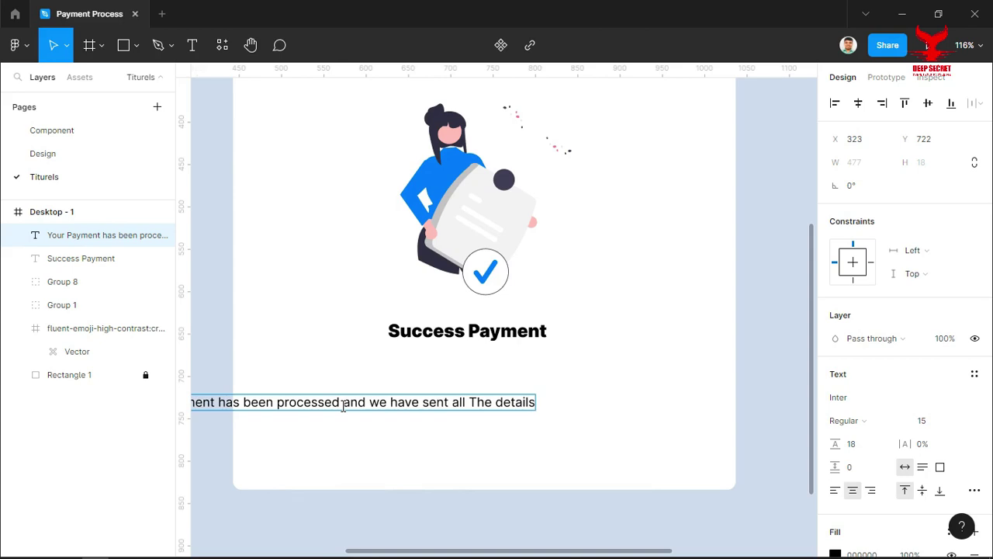
key(Return)
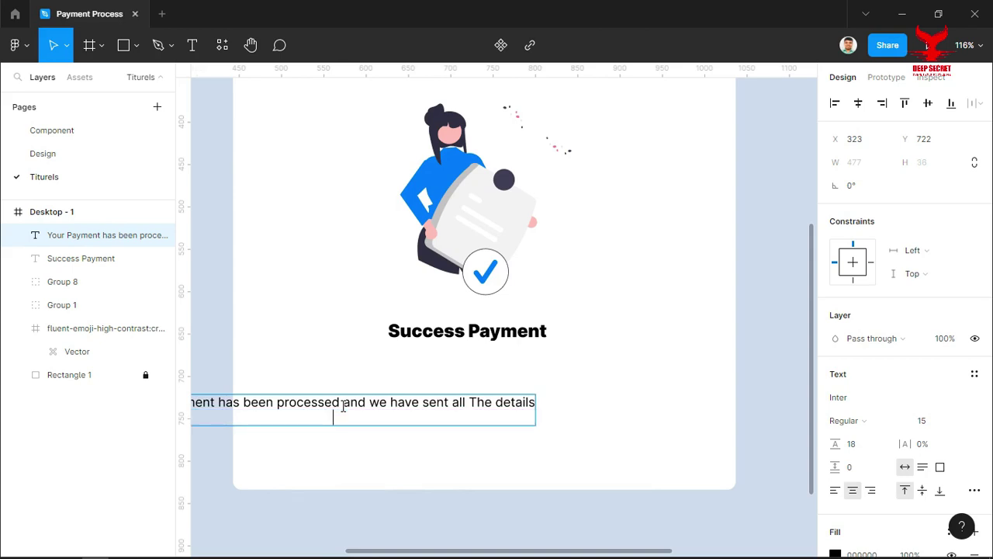
text(toyour e-mail address)
key(Escape)
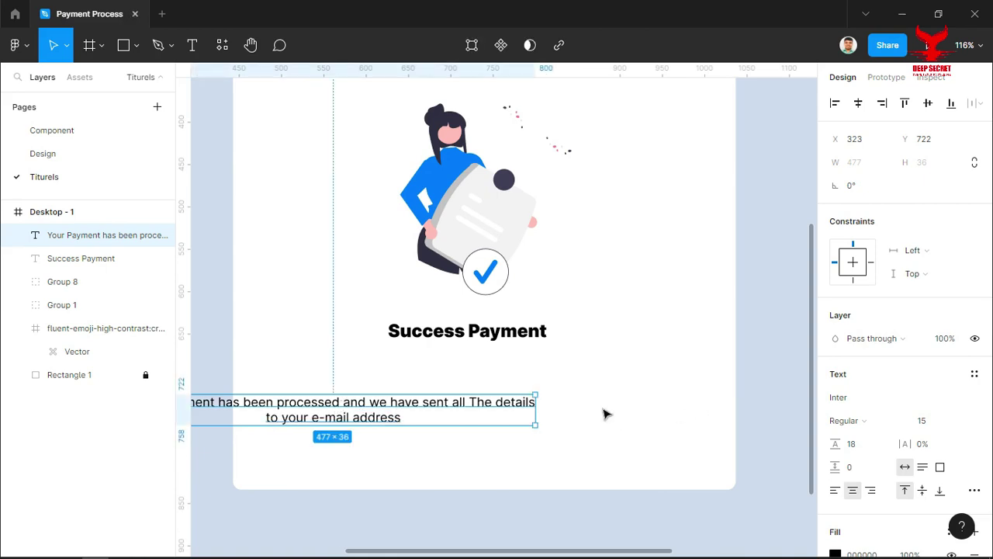
- Move the message under the heading and centre it horizontally on the card
click(440, 437)
click(426, 414)
mouse_move(425, 414)
mouse_down()
mouse_move(548, 394)
mouse_move(529, 395)
mouse_up()
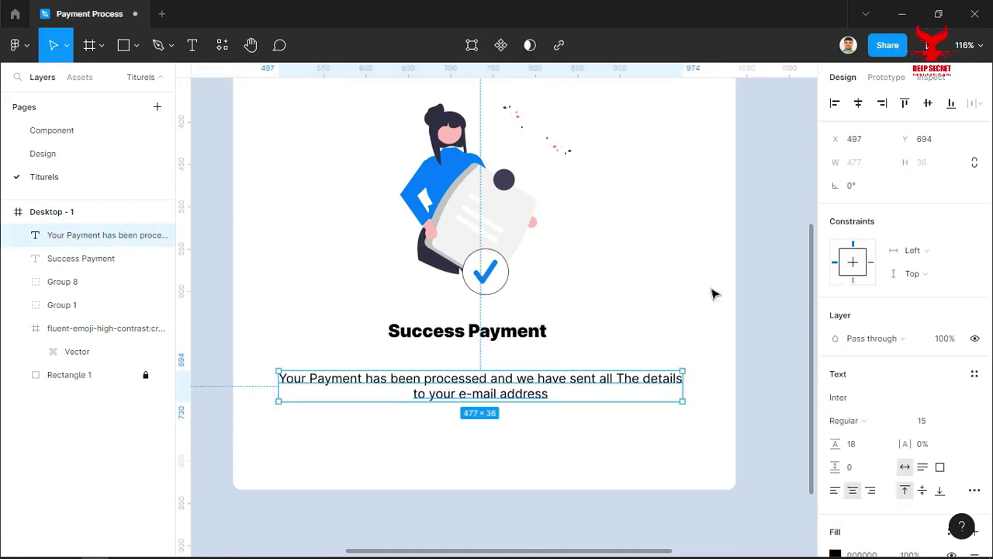
click(857, 104)
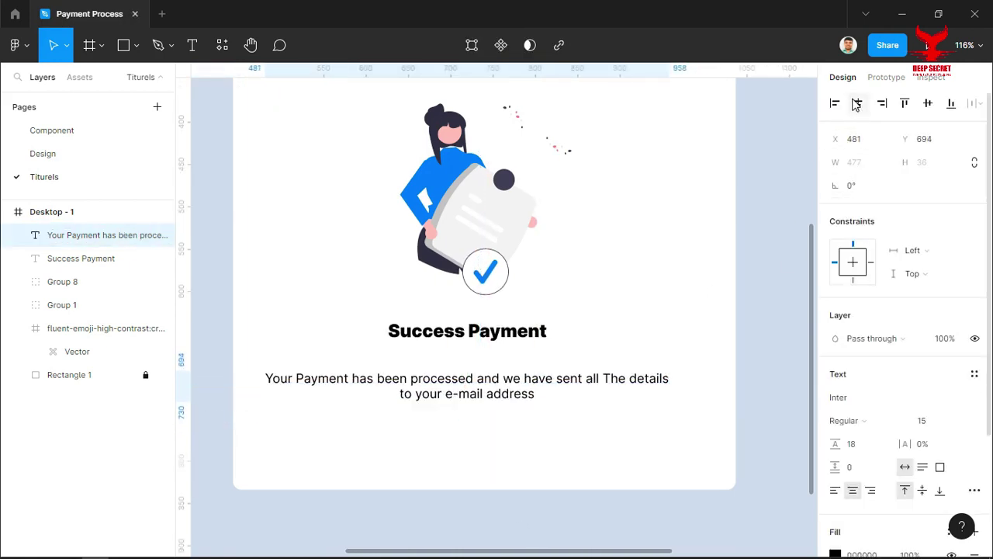
click(799, 314)
scroll(798, 313, down, 1)
scroll(781, 268, up, 2)
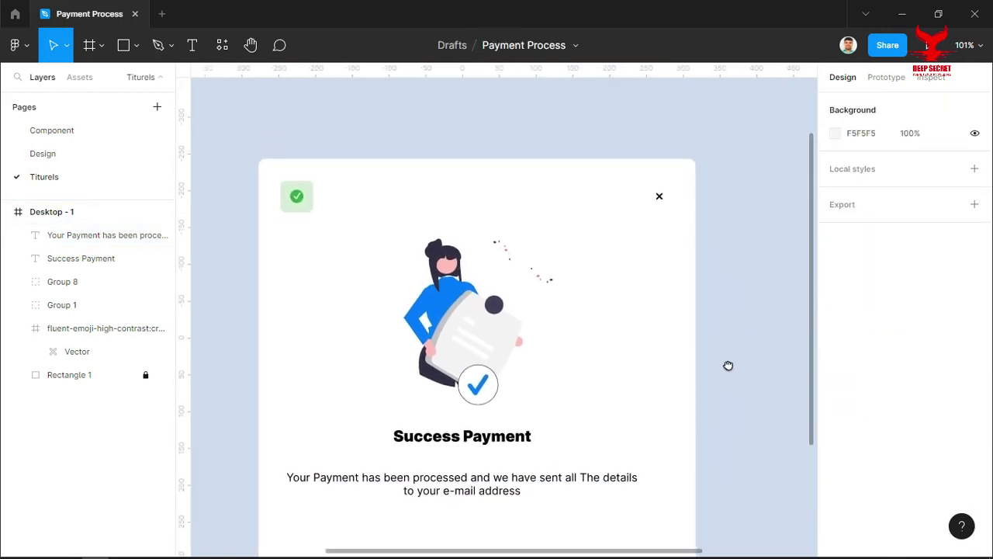
scroll(727, 365, down, 1)
drag(489, 435, 510, 437)
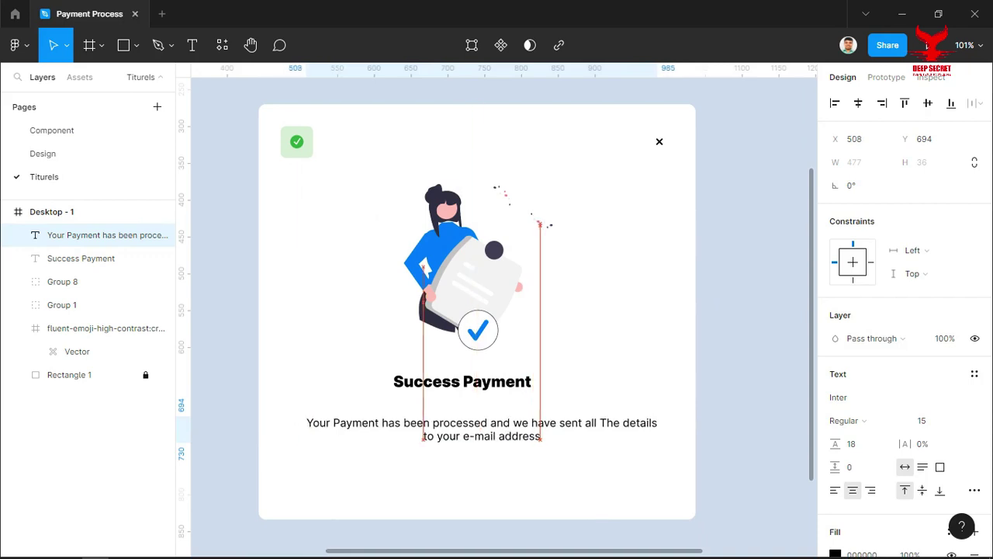
- Adjust the message and heading positions beneath the illustration
mouse_move(503, 436)
mouse_down()
mouse_move(490, 421)
mouse_move(497, 390)
mouse_up()
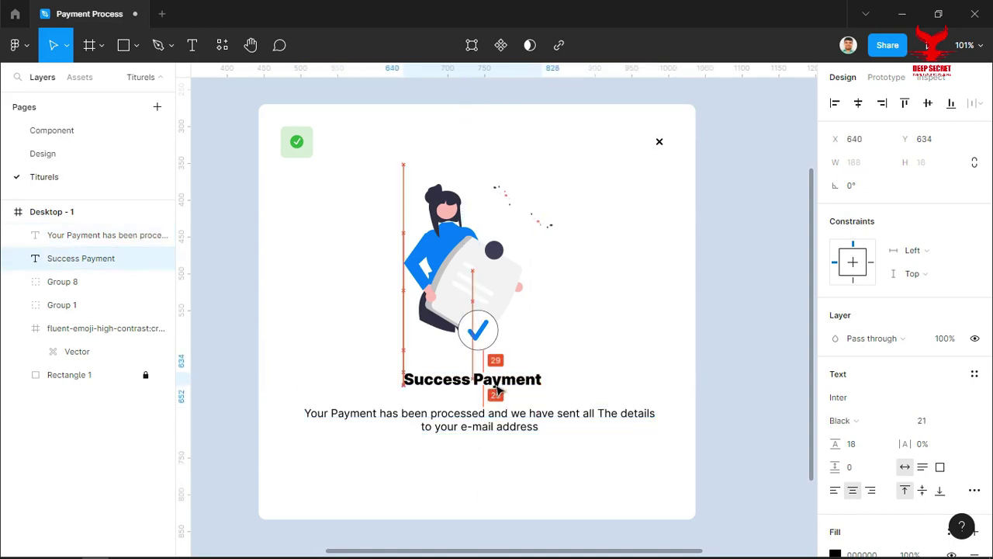
drag(497, 389, 496, 392)
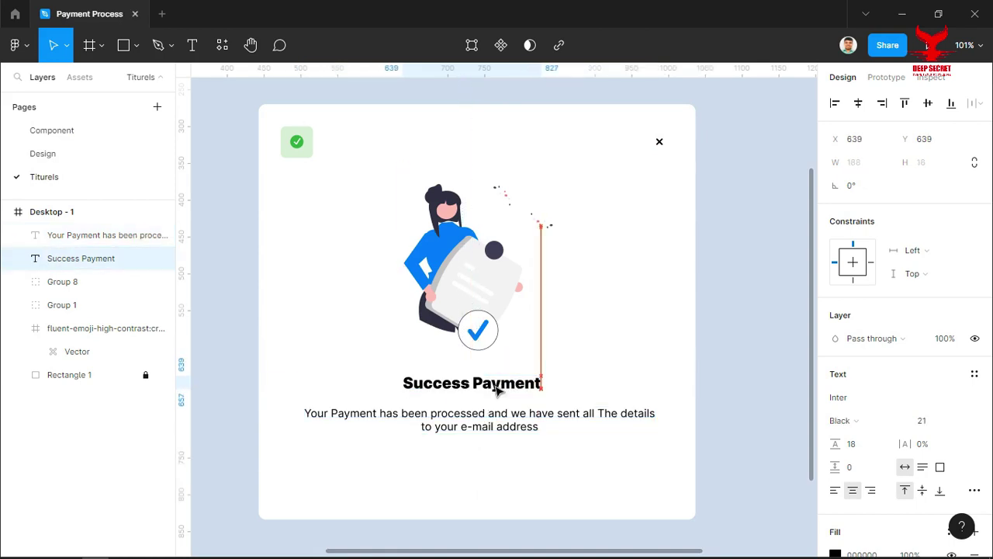
click(743, 381)
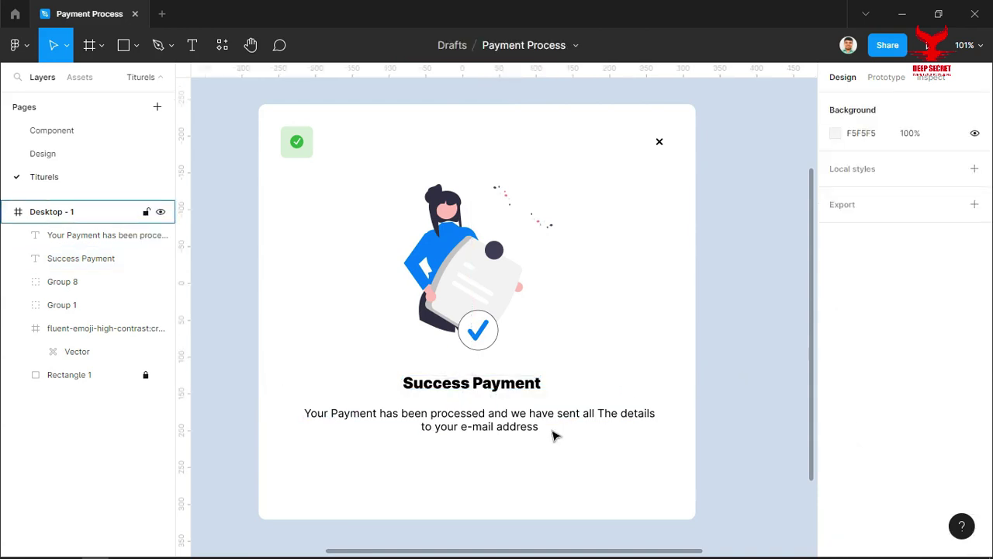
scroll(554, 435, down, 2)
drag(583, 484, 558, 393)
scroll(558, 393, up, 2)
mouse_move(492, 392)
mouse_down()
mouse_move(523, 424)
mouse_move(531, 476)
mouse_up()
- Raise the illustration, then move the heading and message up together as a pair
click(504, 357)
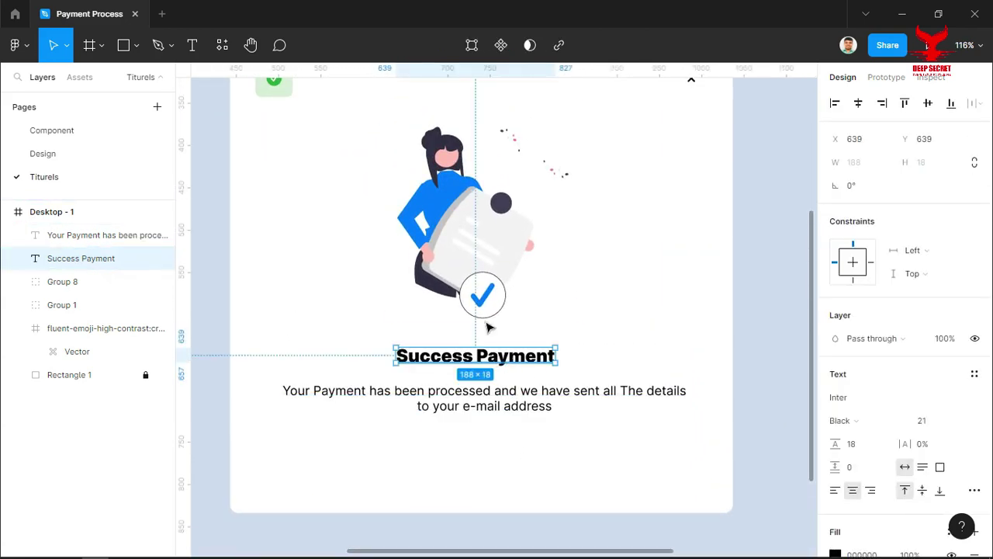
click(499, 267)
scroll(500, 254, up, 2)
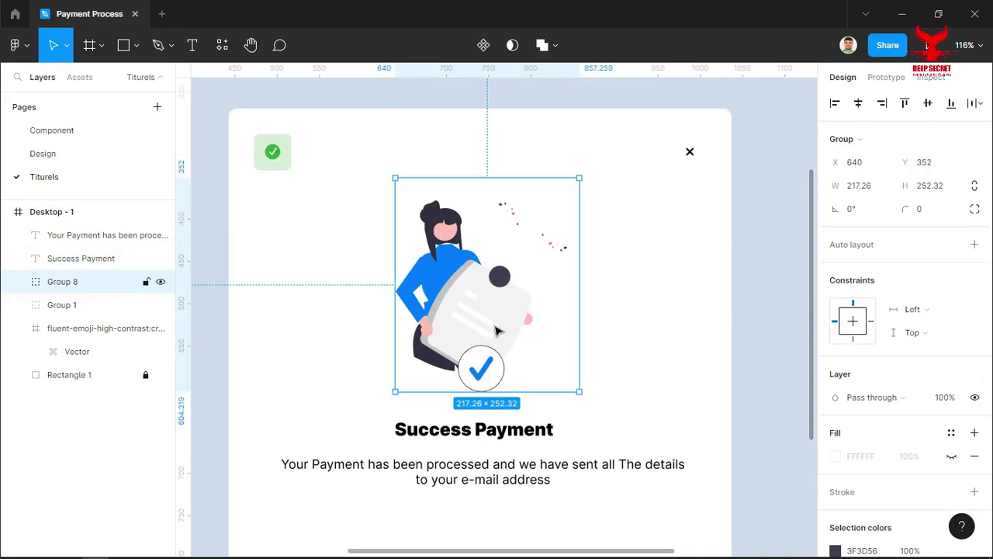
drag(499, 331, 497, 314)
click(497, 427)
shift+click(509, 466)
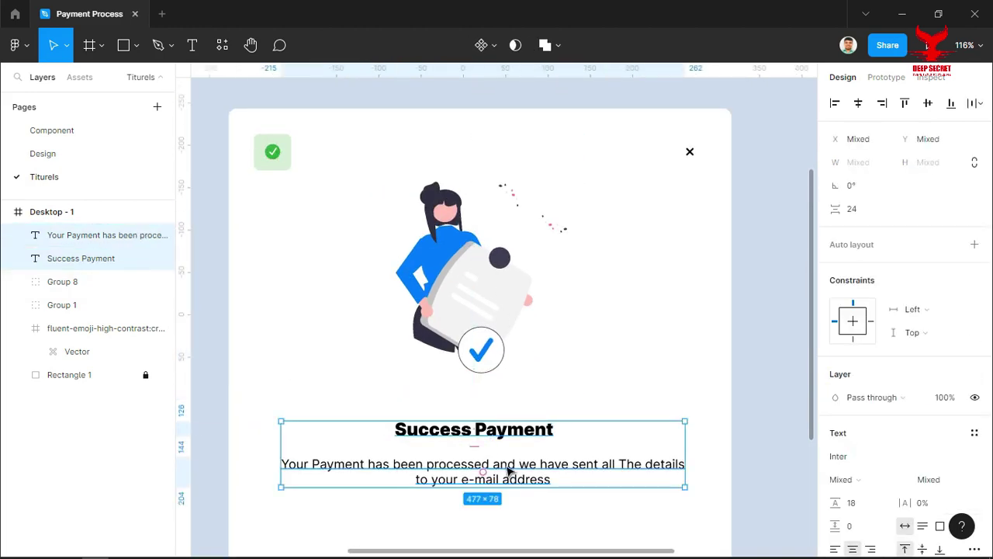
drag(508, 466, 509, 449)
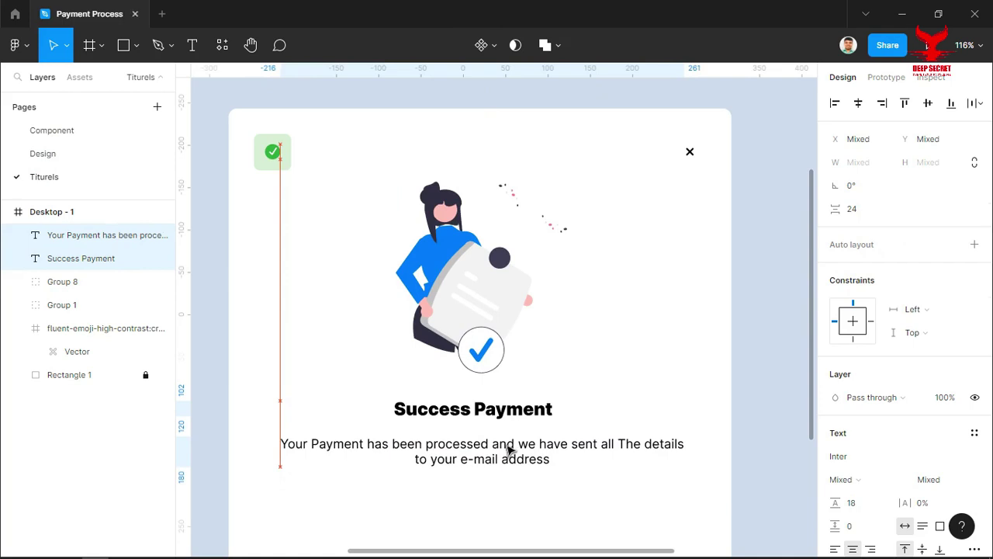
click(512, 479)
drag(505, 453, 509, 450)
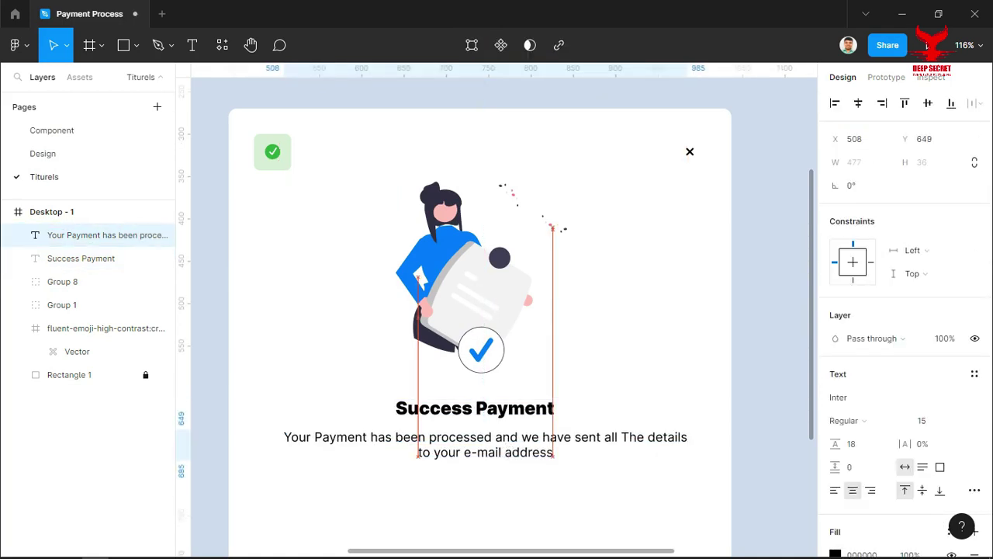
click(541, 507)
mouse_move(541, 507)
mouse_down()
mouse_move(547, 395)
mouse_move(541, 411)
mouse_up()
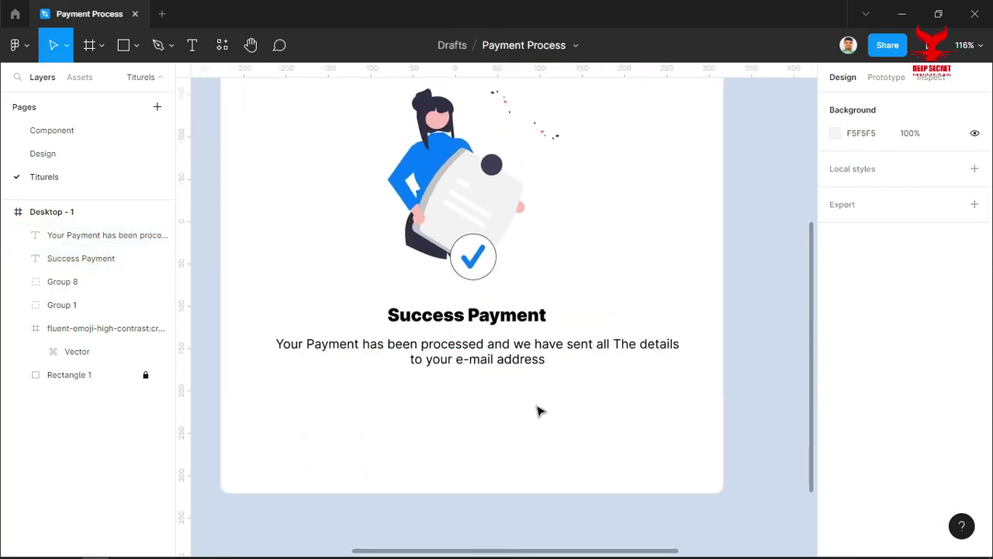
click(135, 46)
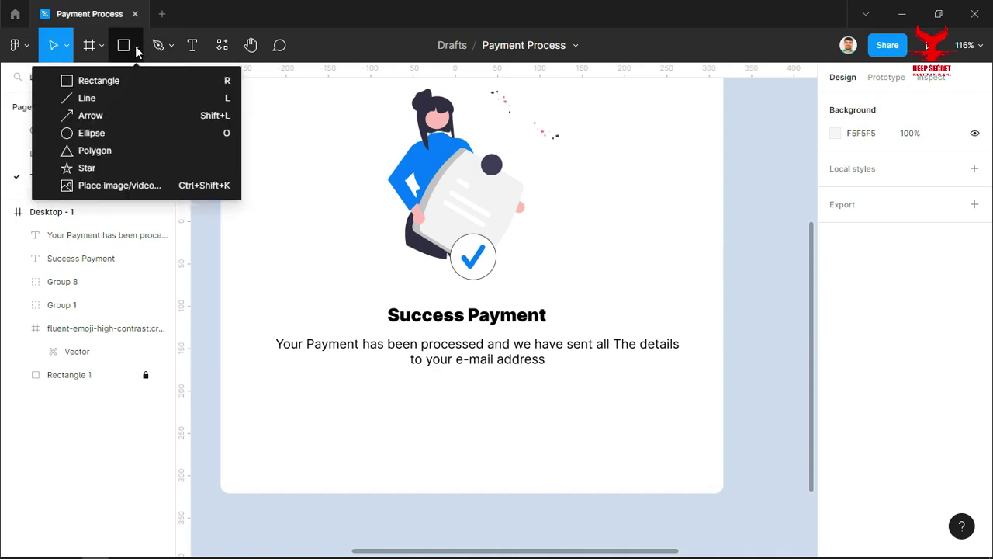
- Draw a 204×42 button rectangle below the message
click(109, 82)
click(413, 406)
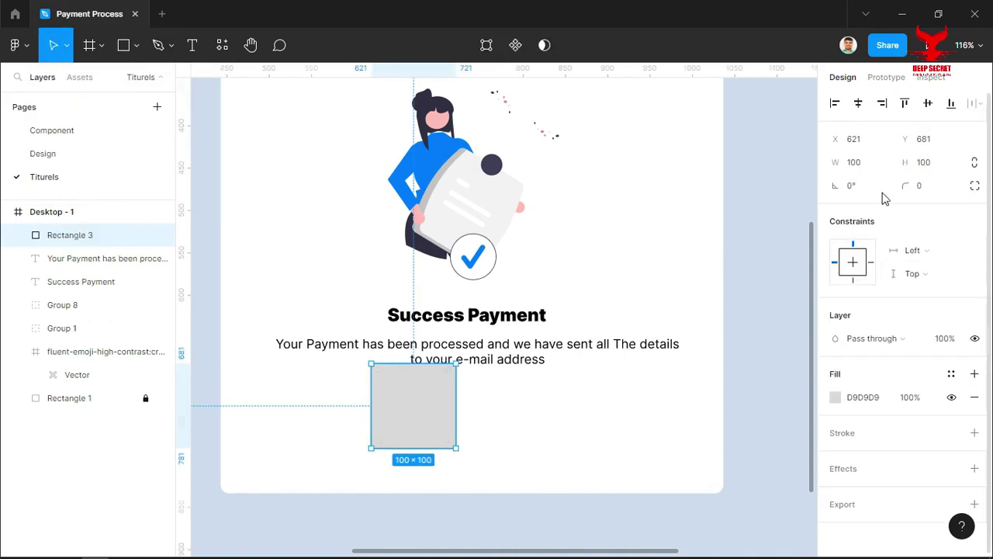
click(876, 164)
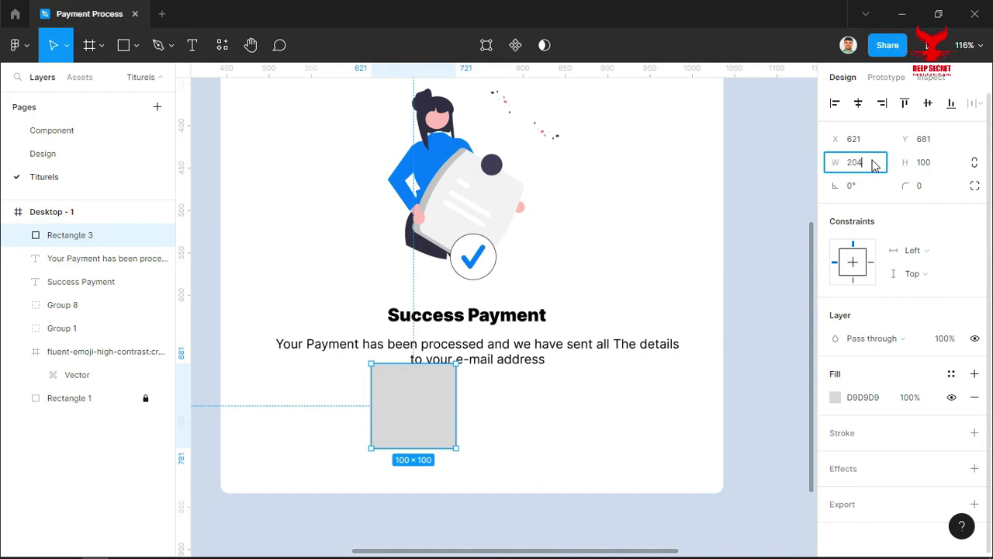
key(Tab)
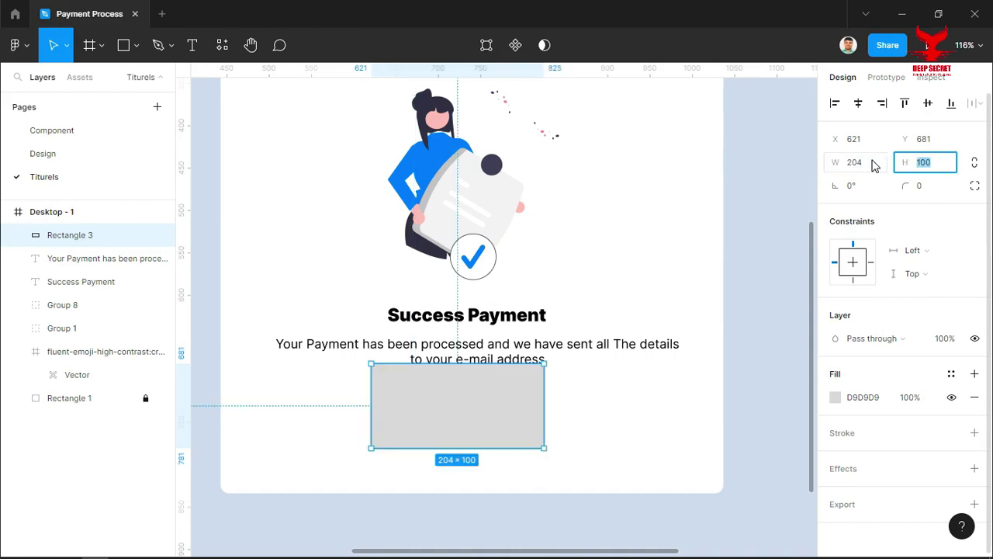
text(42)
key(Return)
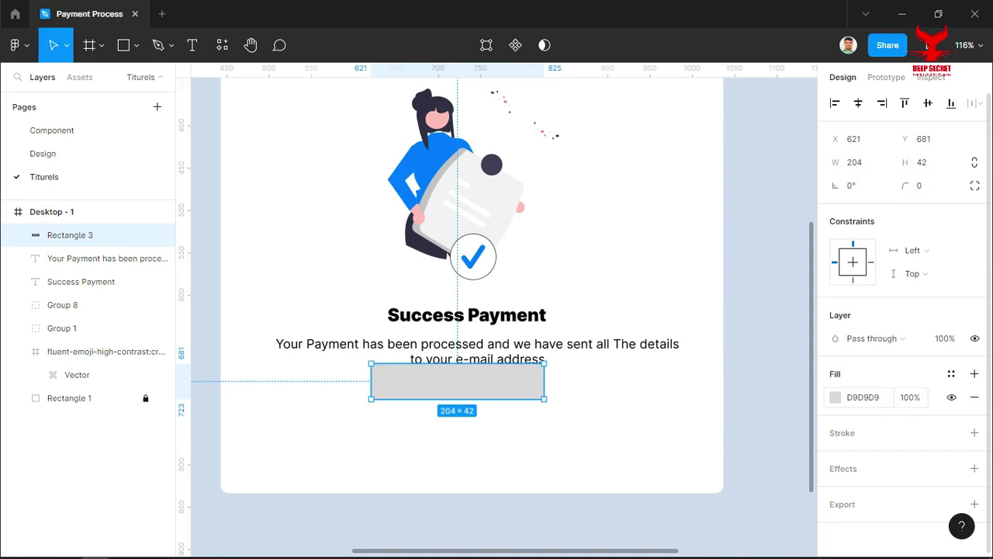
- Give the rectangle an ECF1EB outline and remove its fill
click(881, 398)
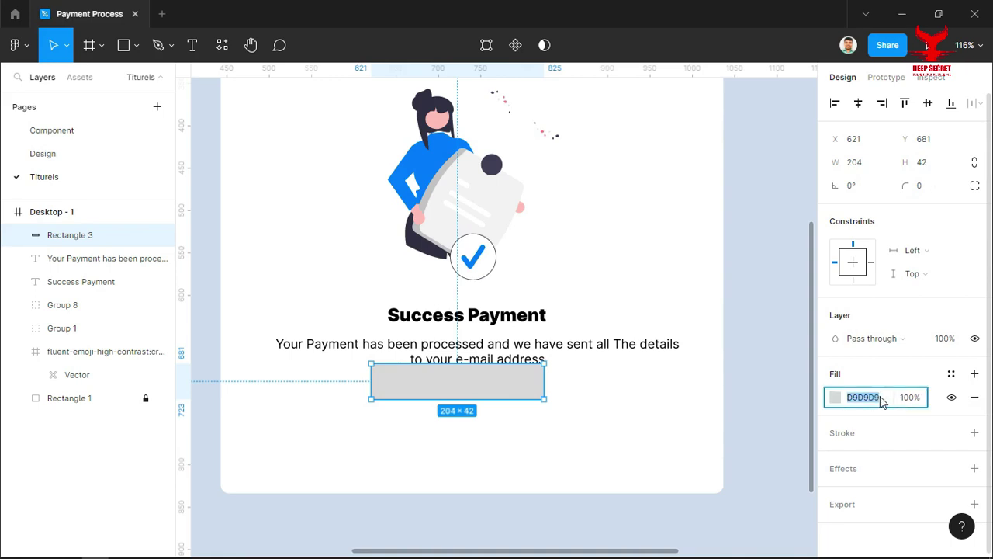
text(E)
key(Return)
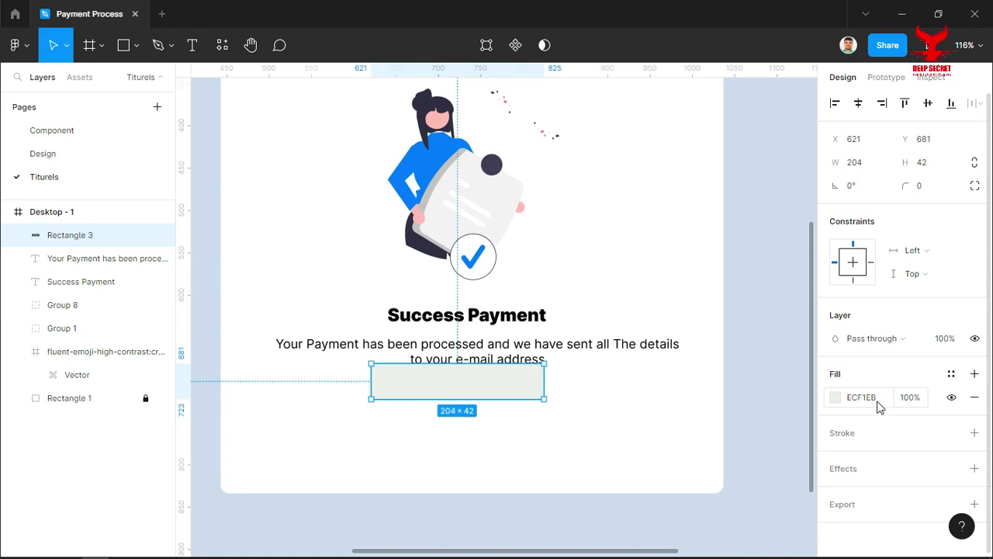
click(880, 402)
click(872, 440)
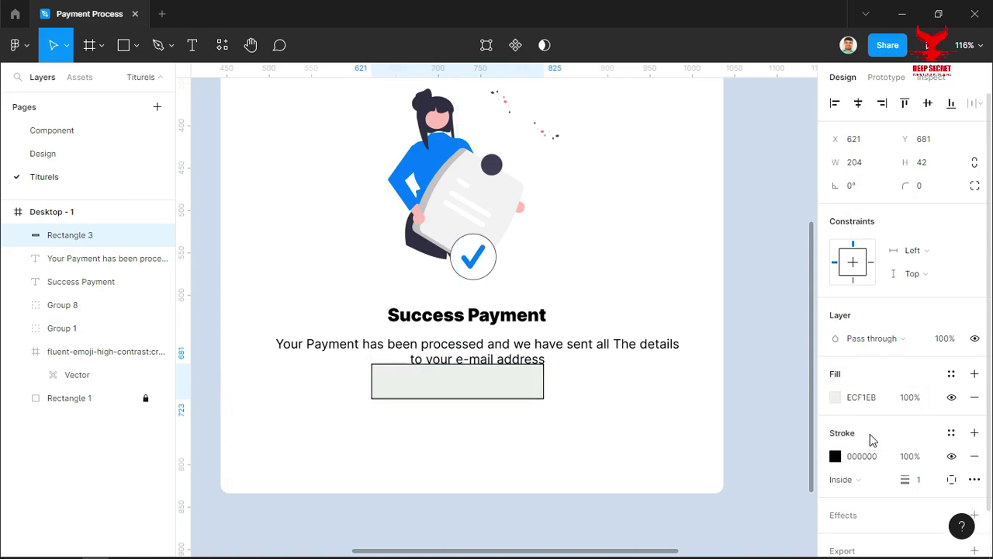
click(880, 460)
text(ECF1EB)
key(Return)
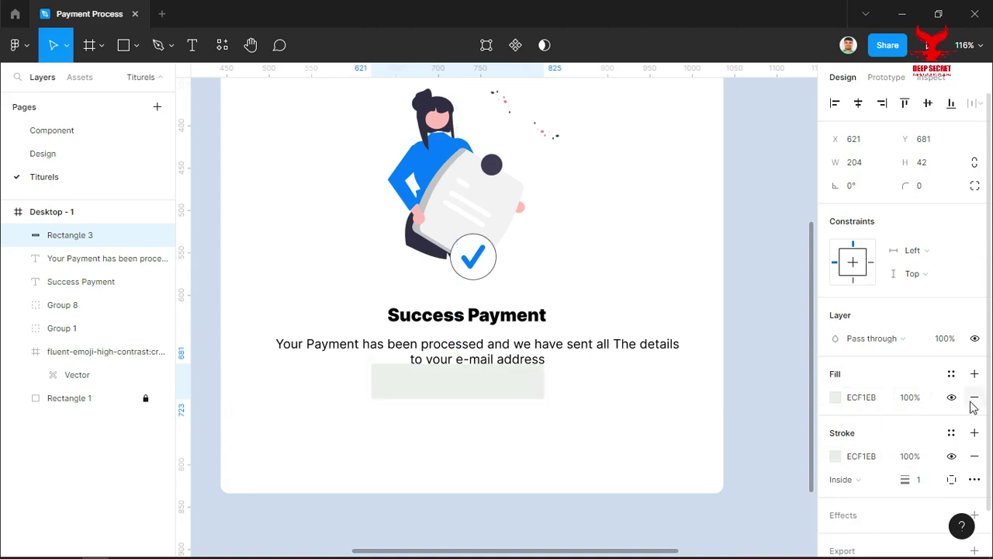
click(974, 397)
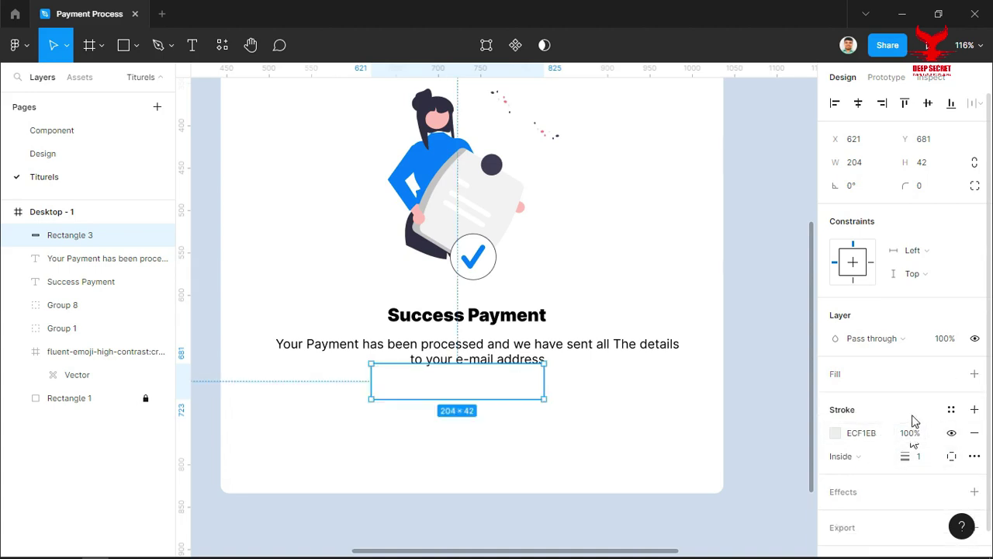
- Set the rectangle's outline thickness to 2 and corner radius to 6
click(920, 457)
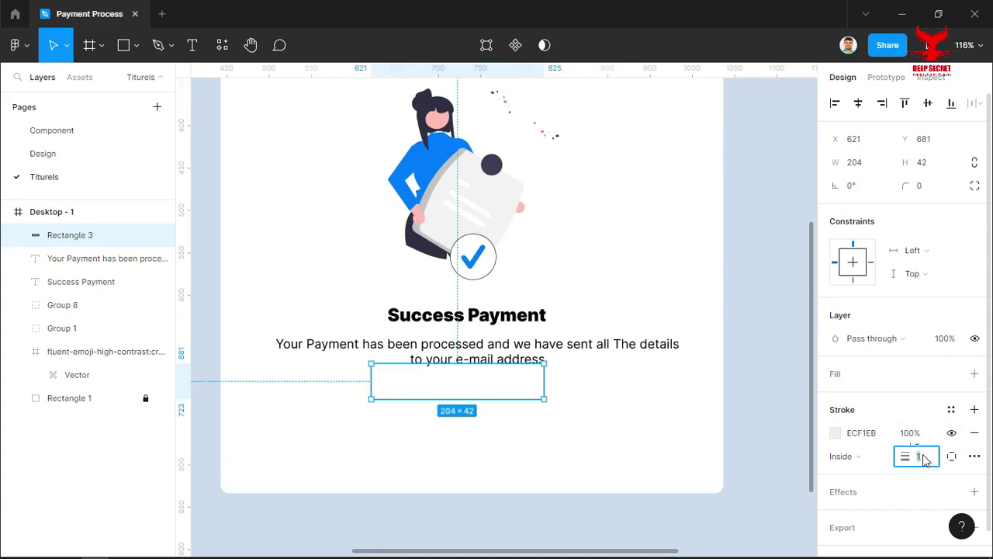
key(Up)
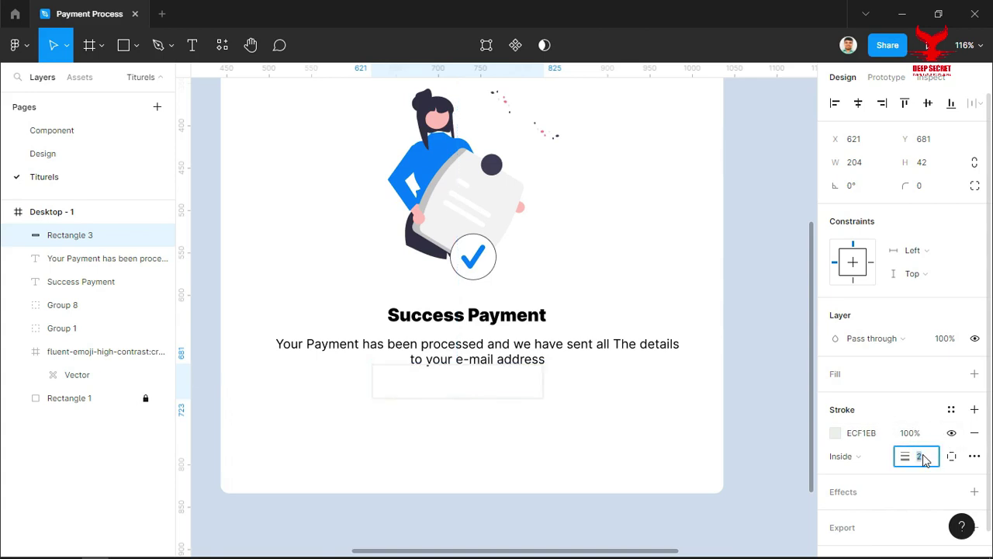
click(922, 184)
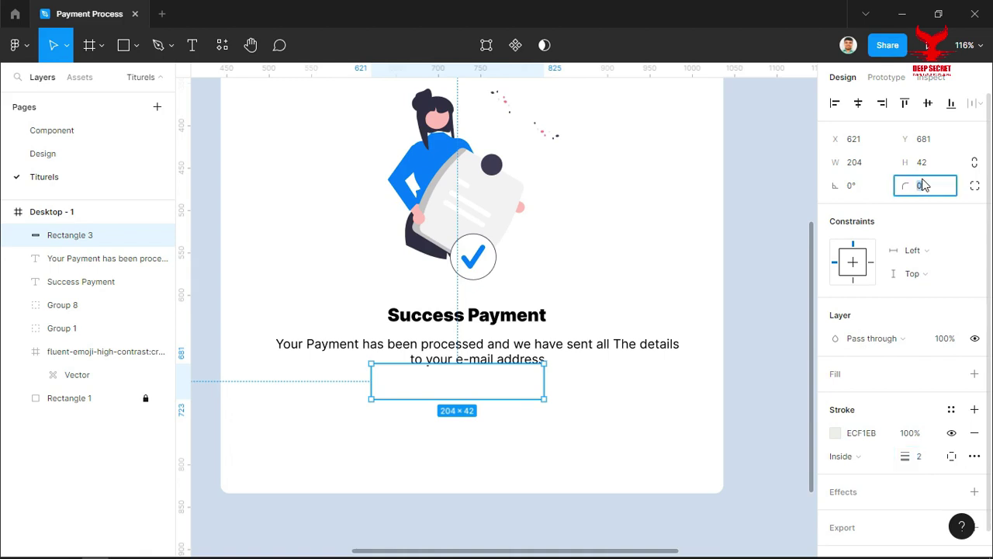
text(6)
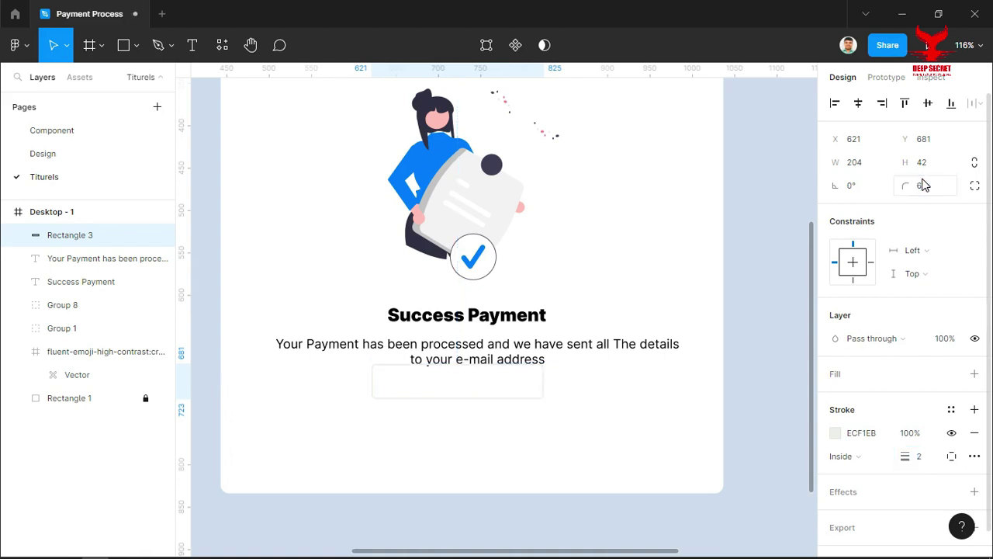
key(Return)
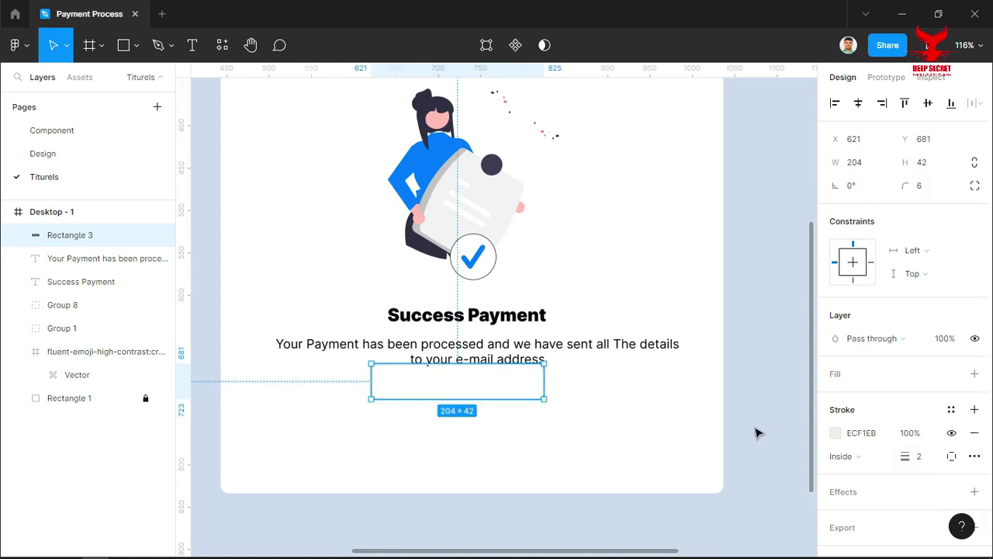
- Centre the button rectangle beneath the message text
click(756, 432)
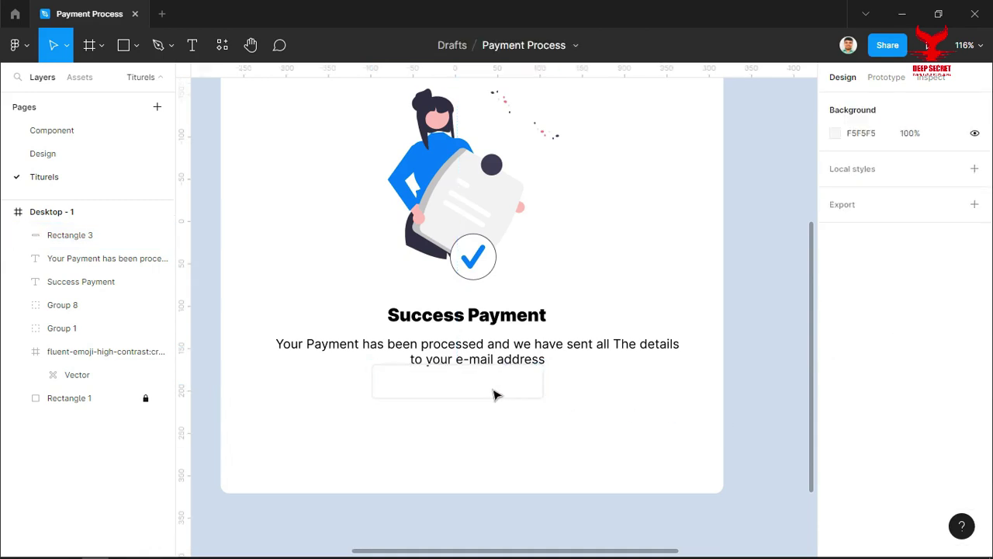
drag(494, 401, 512, 432)
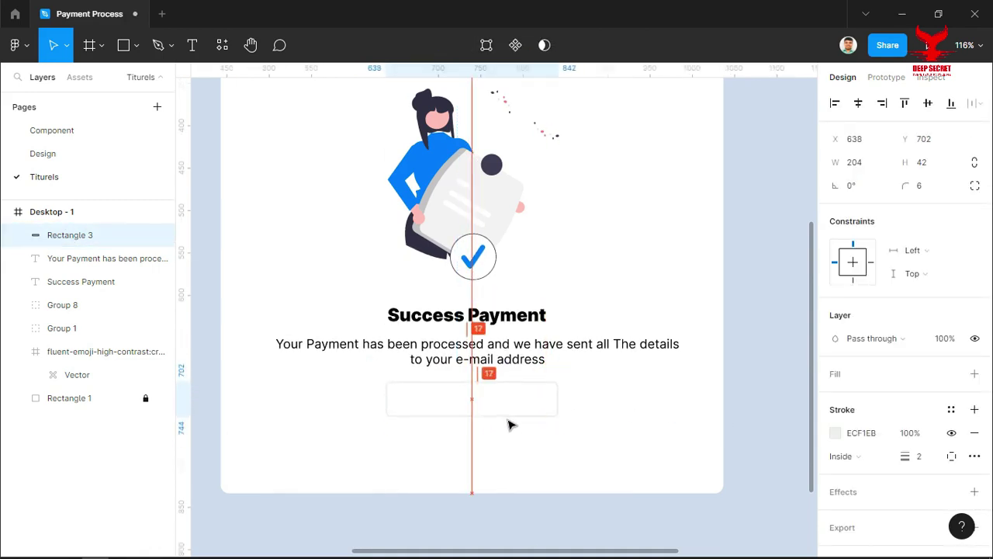
drag(512, 432, 515, 432)
click(609, 432)
mouse_move(612, 399)
mouse_down()
mouse_move(613, 428)
mouse_move(601, 388)
mouse_up()
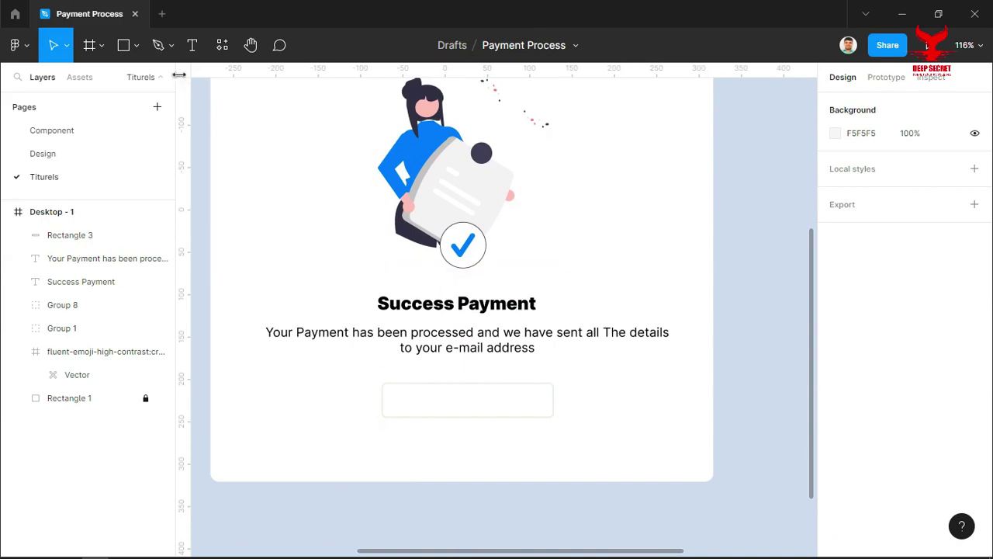
click(193, 45)
- Type 'Go to Dashboard' and centre the label inside the button rectangle
click(423, 405)
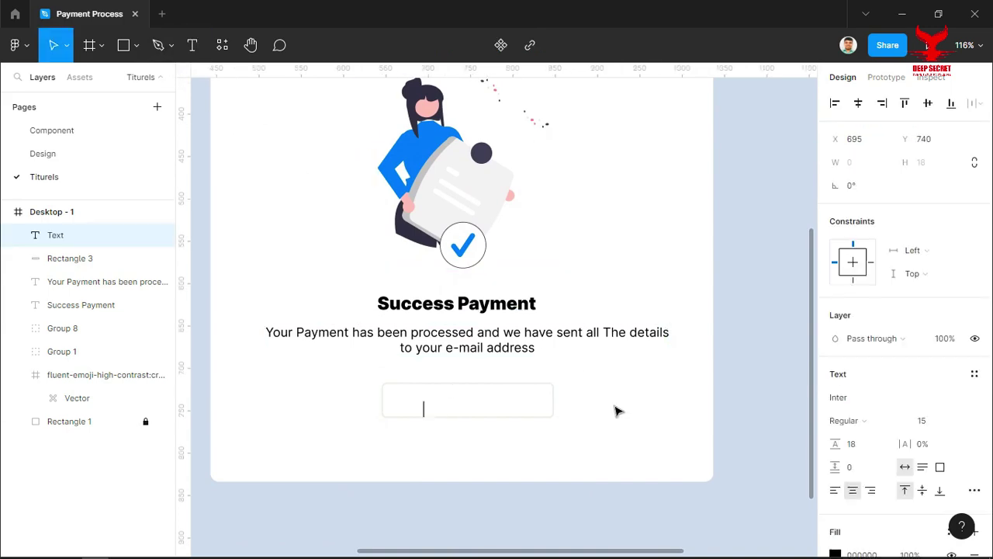
text(Go to Dashbo)
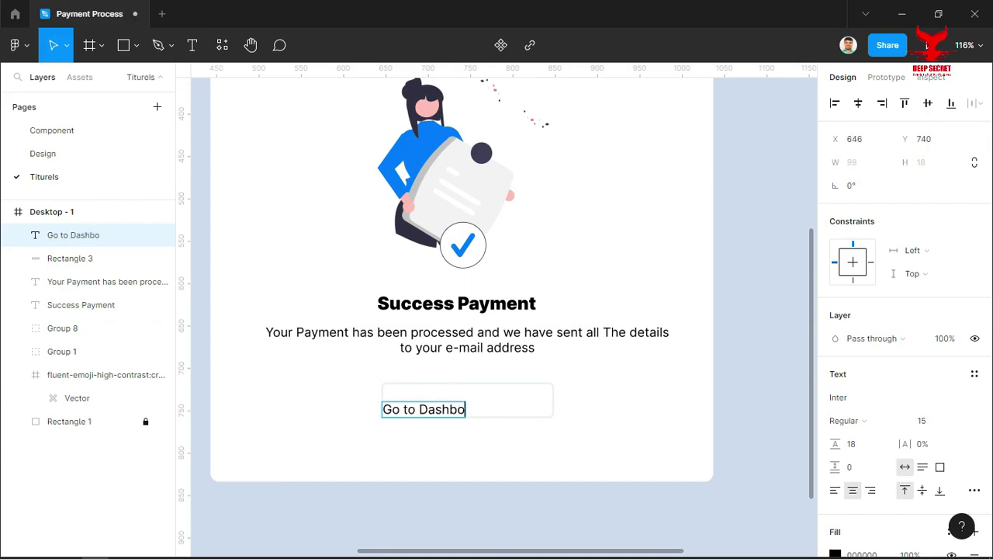
text(ard)
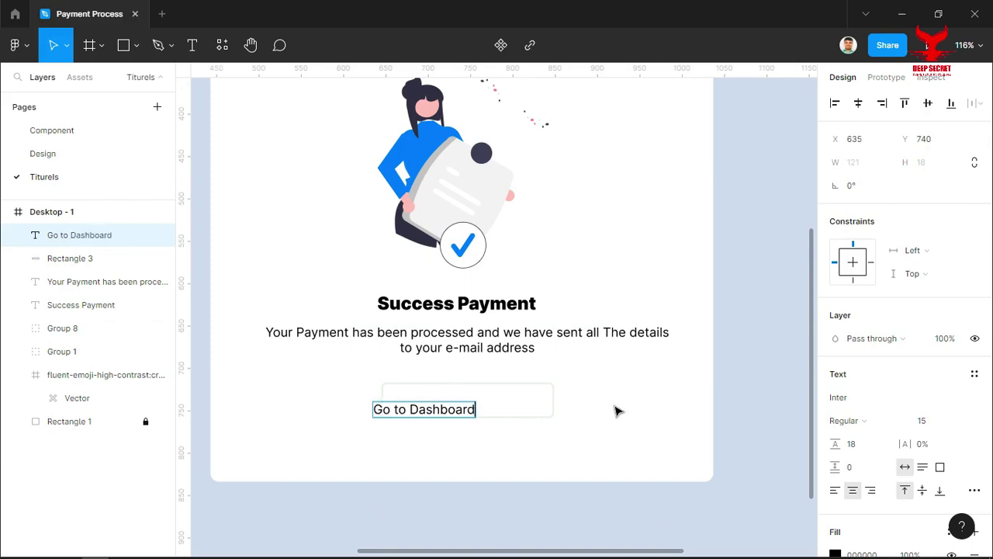
key(Escape)
scroll(476, 414, up, 5)
mouse_move(417, 403)
mouse_down()
mouse_move(465, 387)
mouse_move(490, 394)
mouse_up()
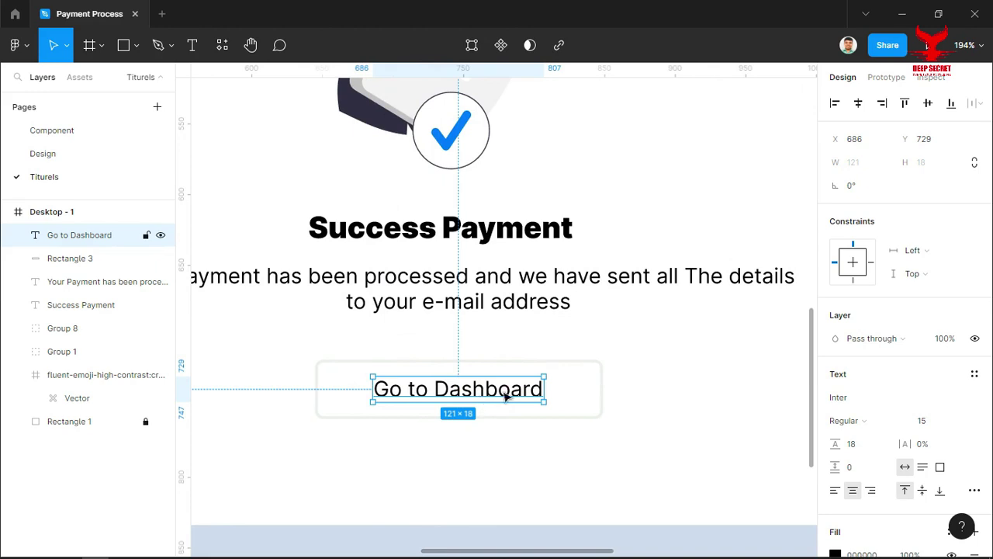
- Make the label Bold with a green 39BE3E fill
click(883, 420)
click(854, 302)
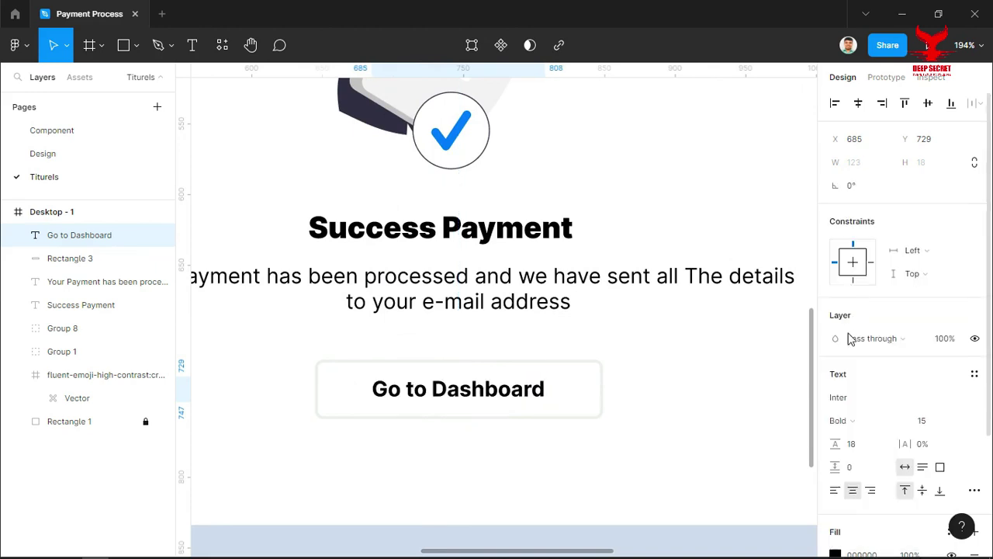
click(939, 427)
scroll(891, 502, down, 2)
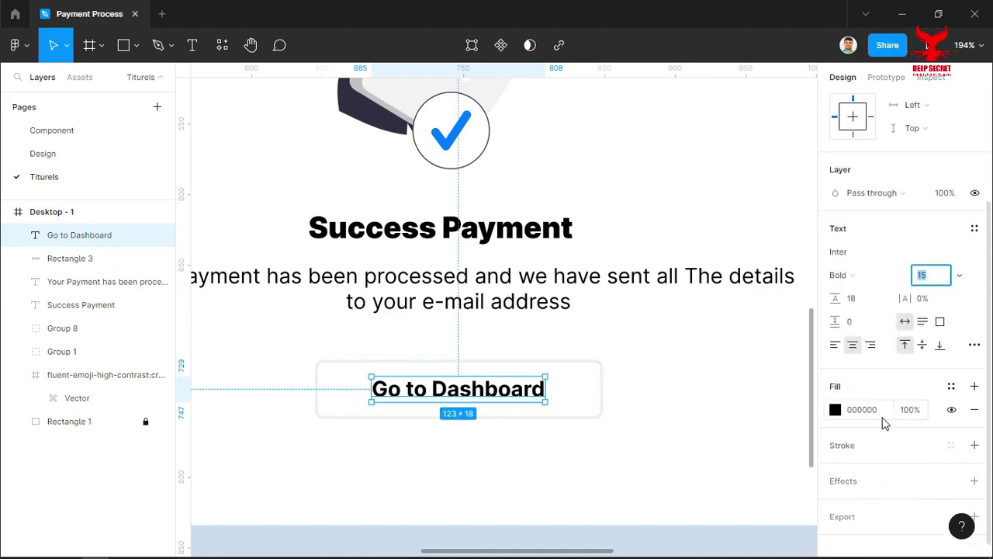
click(884, 418)
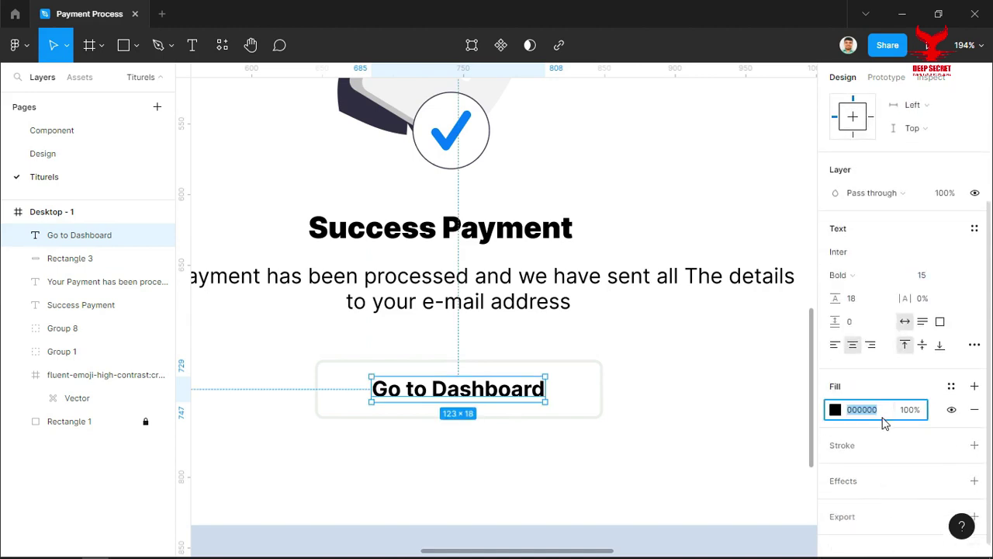
text(39BE3E)
key(Return)
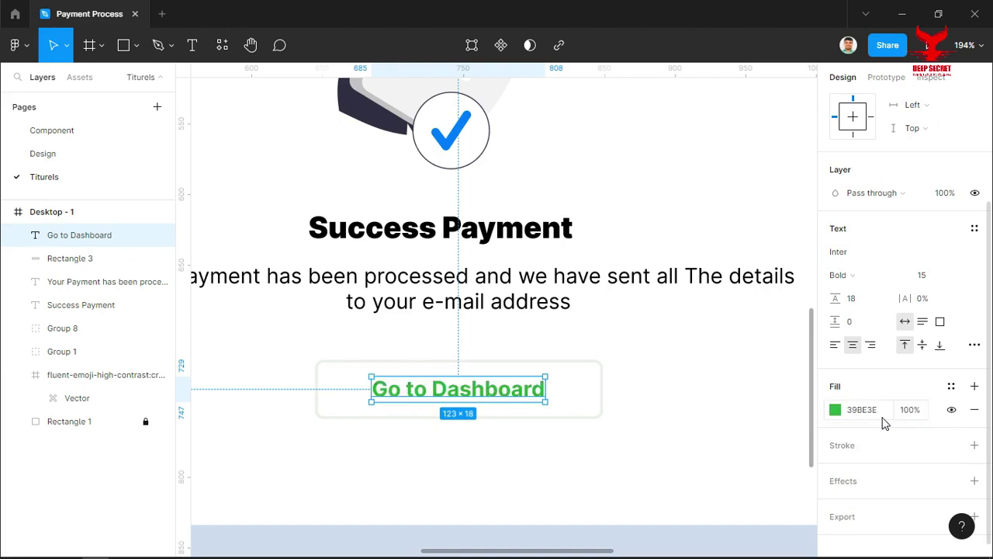
click(690, 434)
scroll(661, 373, down, 3)
scroll(692, 264, up, 2)
scroll(659, 289, up, 3)
scroll(773, 308, down, 1)
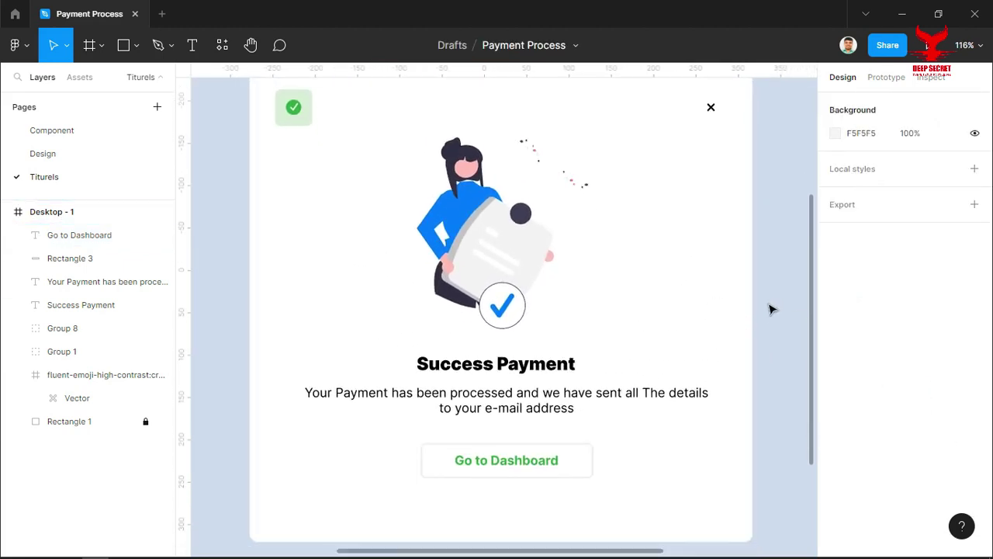
- Shift the Go to Dashboard label and rectangle together a few pixels lower
click(528, 358)
shift+click(517, 400)
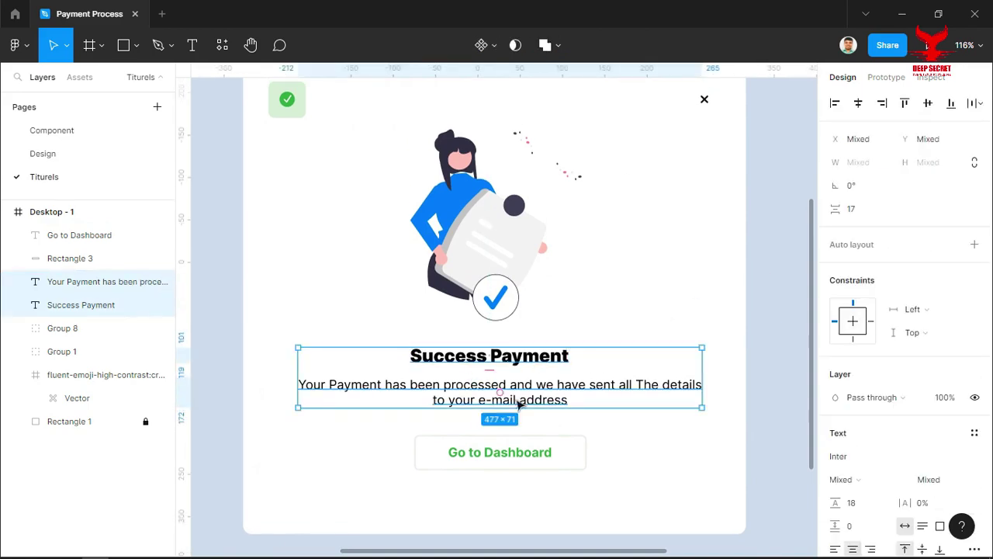
click(637, 433)
click(565, 465)
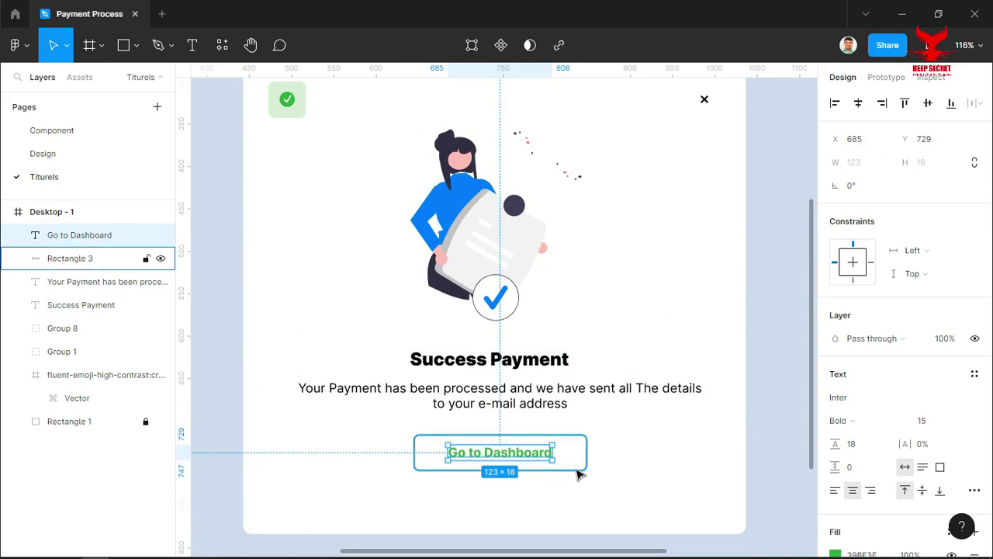
shift+click(574, 468)
drag(574, 468, 577, 472)
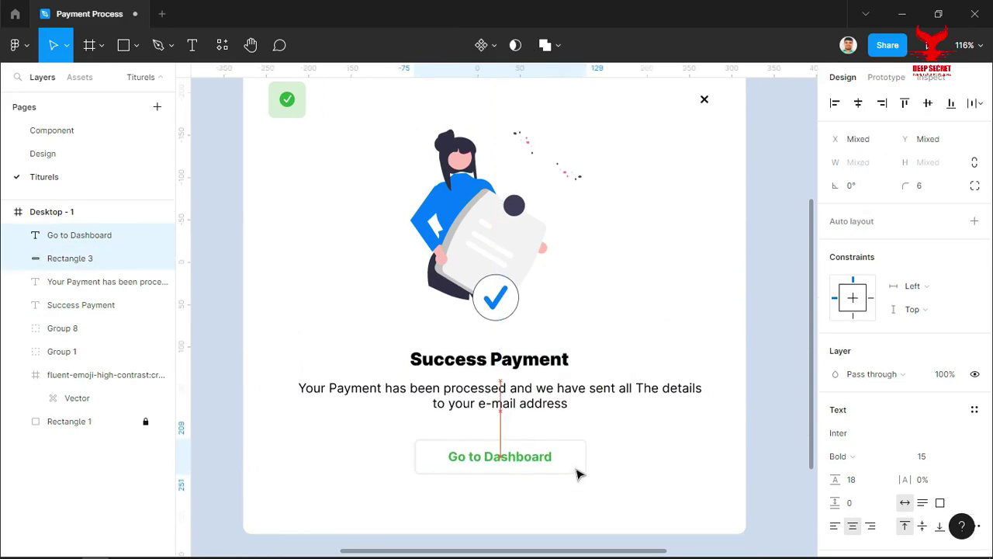
click(716, 357)
- Zoom out to the whole card and select the Desktop - 1 frame
scroll(715, 357, down, 3)
drag(753, 241, 705, 243)
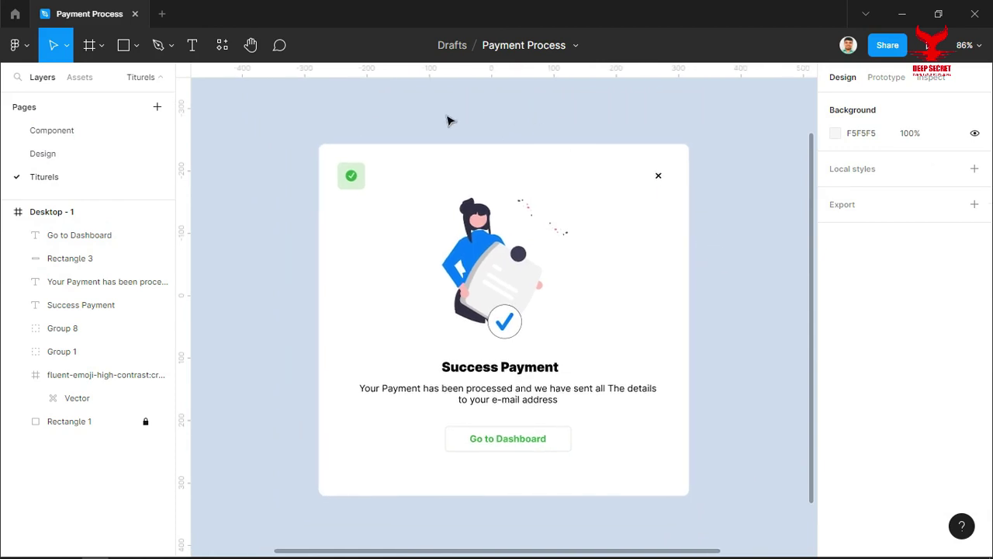
click(38, 219)
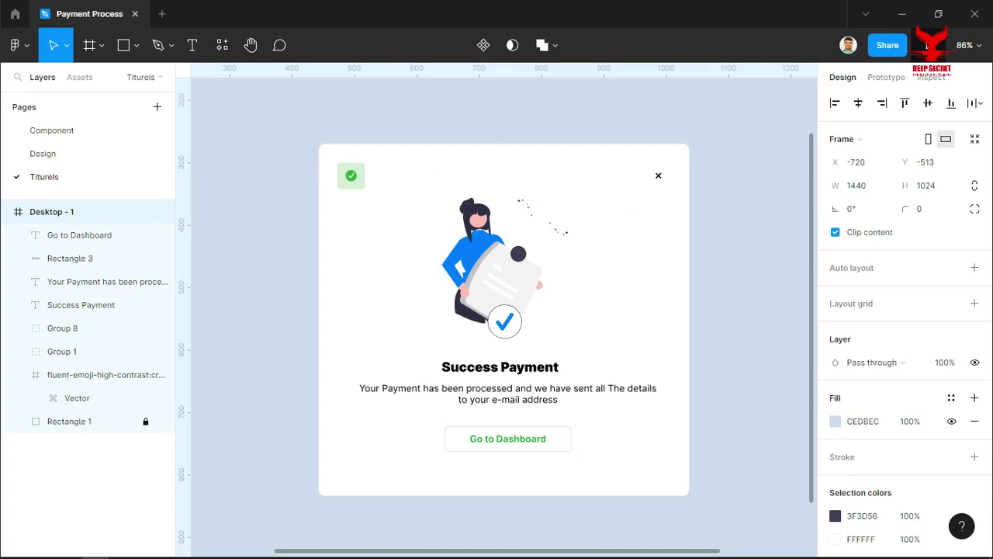
click(928, 45)
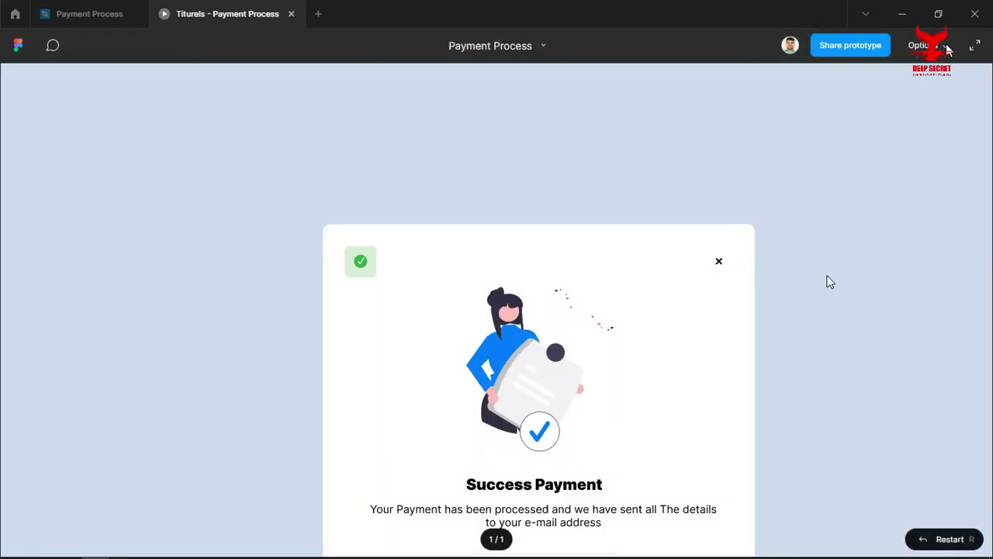
- Fit the prototype preview to the screen, then close it to return to the editor
click(948, 50)
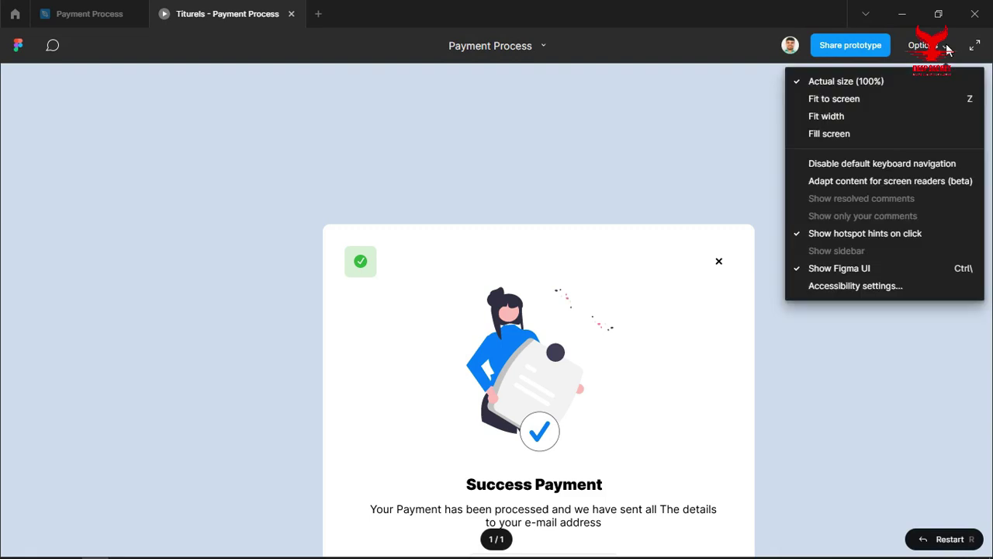
click(842, 133)
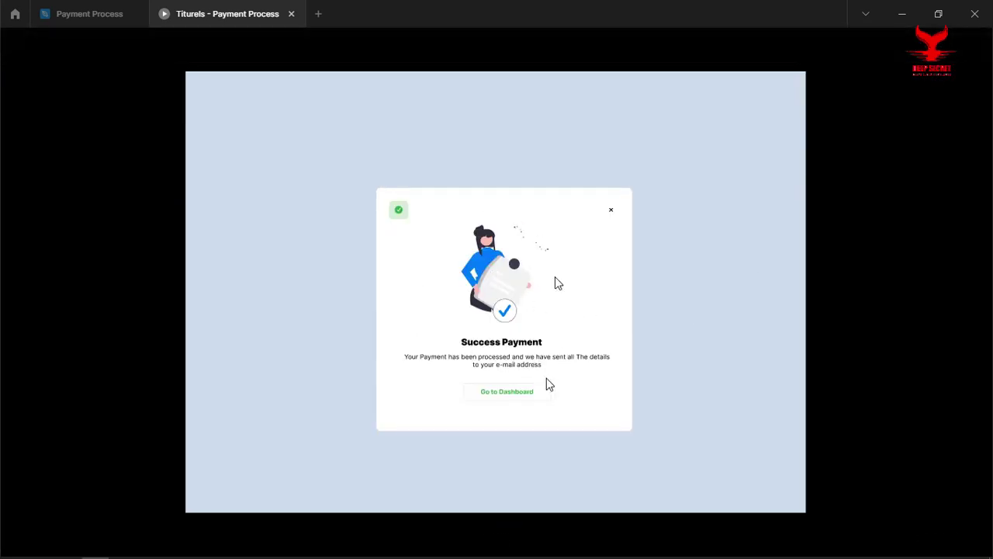
click(292, 14)
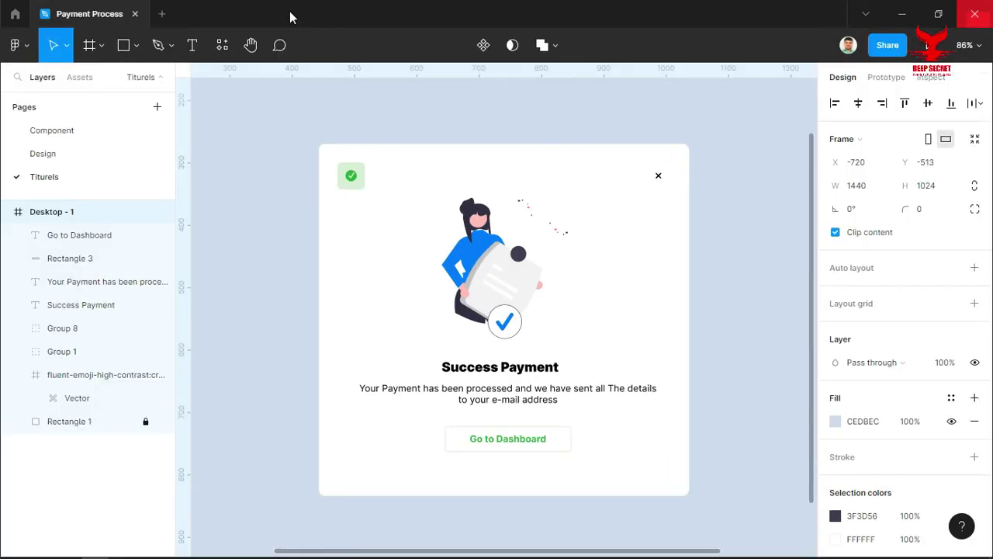